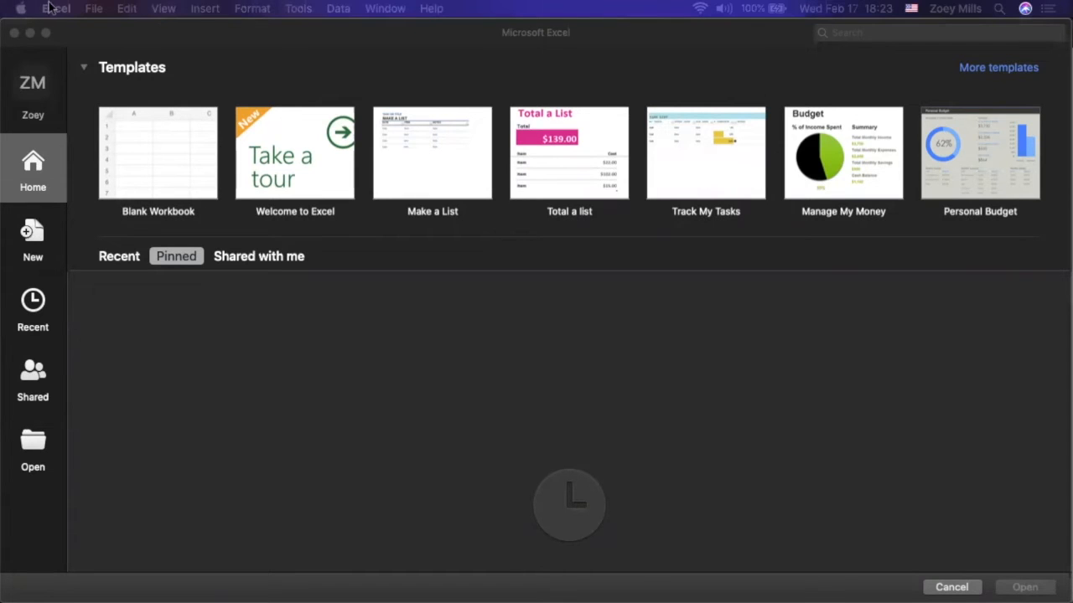
Create a new blank workbook and set the sheet magnification to 150%
left_click(163, 148)
left_click(183, 171)
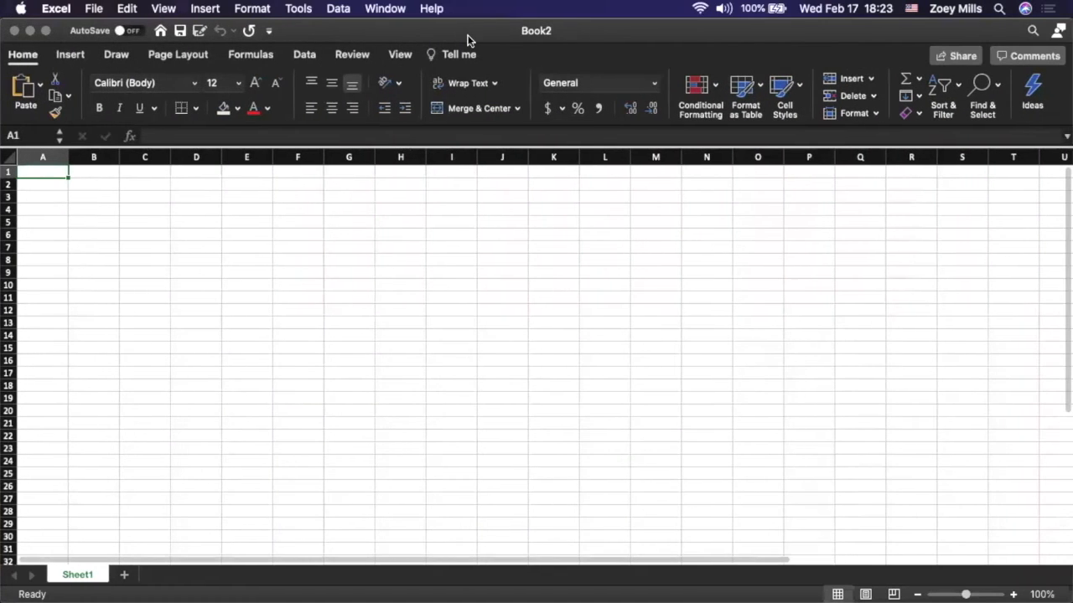
left_click(1013, 594)
left_click(1013, 595)
left_click(1013, 594)
left_click(1013, 594)
left_click(1013, 594)
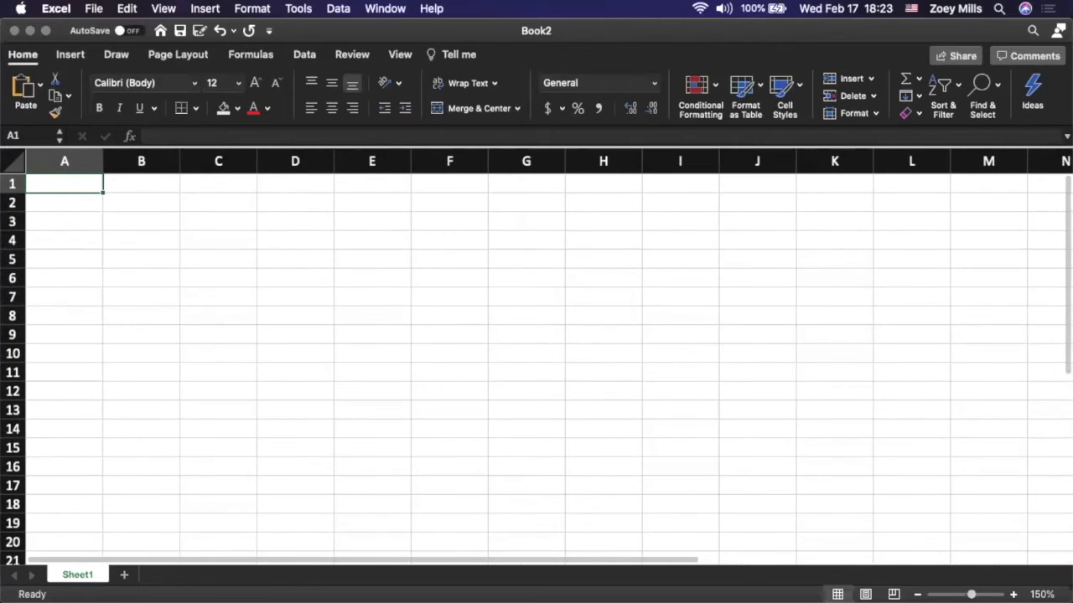
Enter the sheet title in cell A1, made of the owner's first name in possessive form followed by "Checkbook"
scroll(633, 338, "down", 3)
scroll(633, 338, "up", 3)
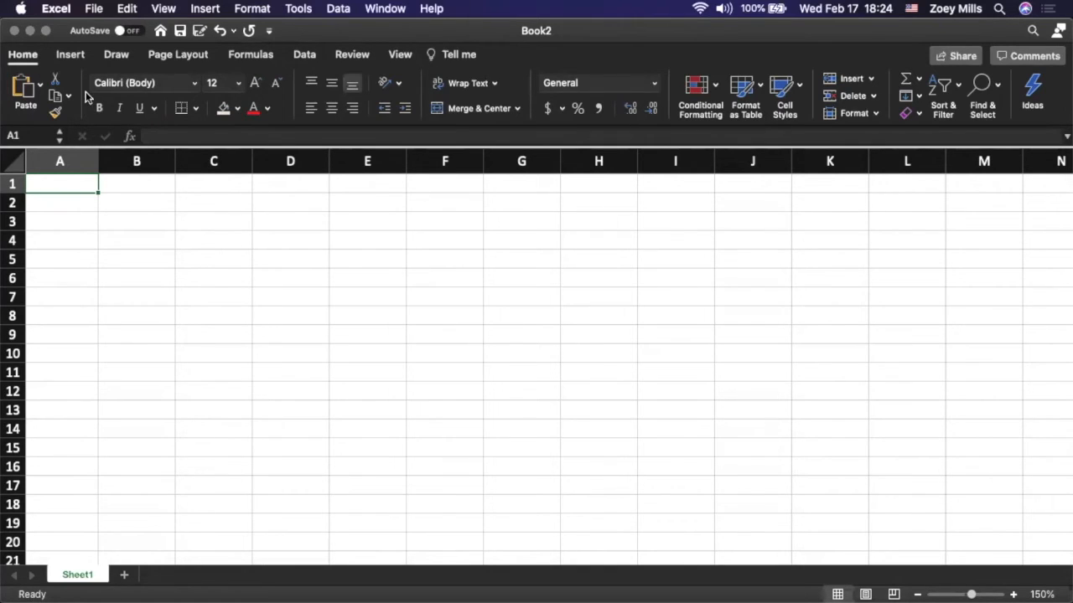
scroll(75, 185, "left", 1)
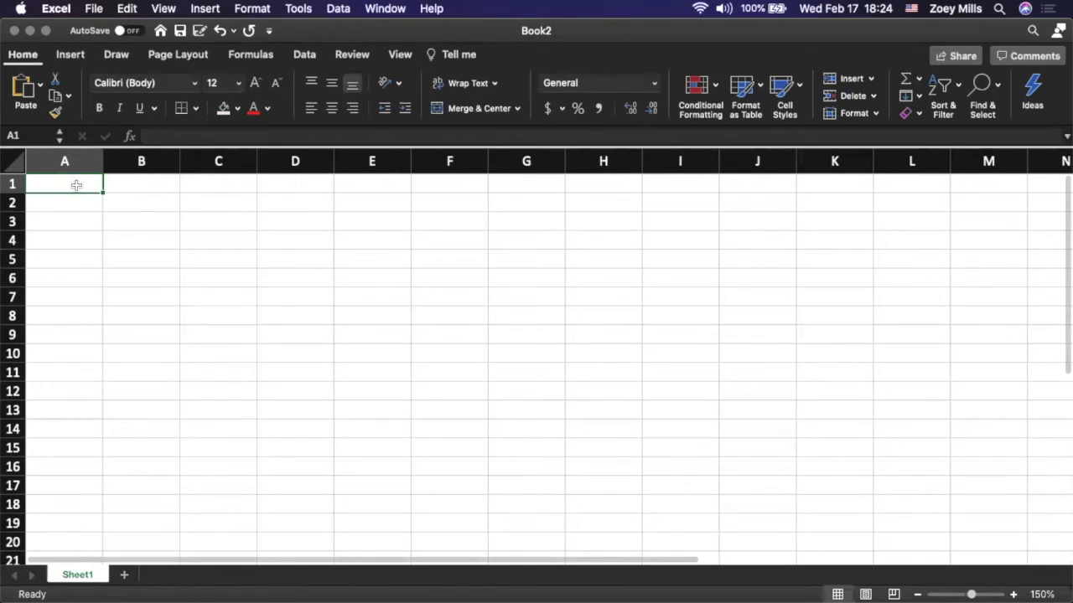
type("Zoey")
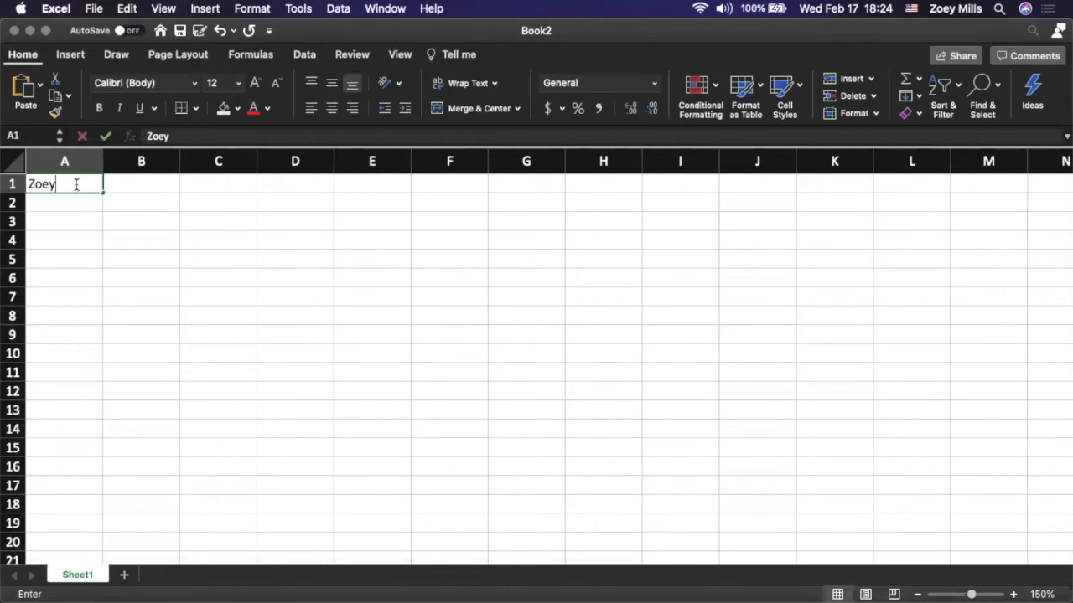
type("'s Chec")
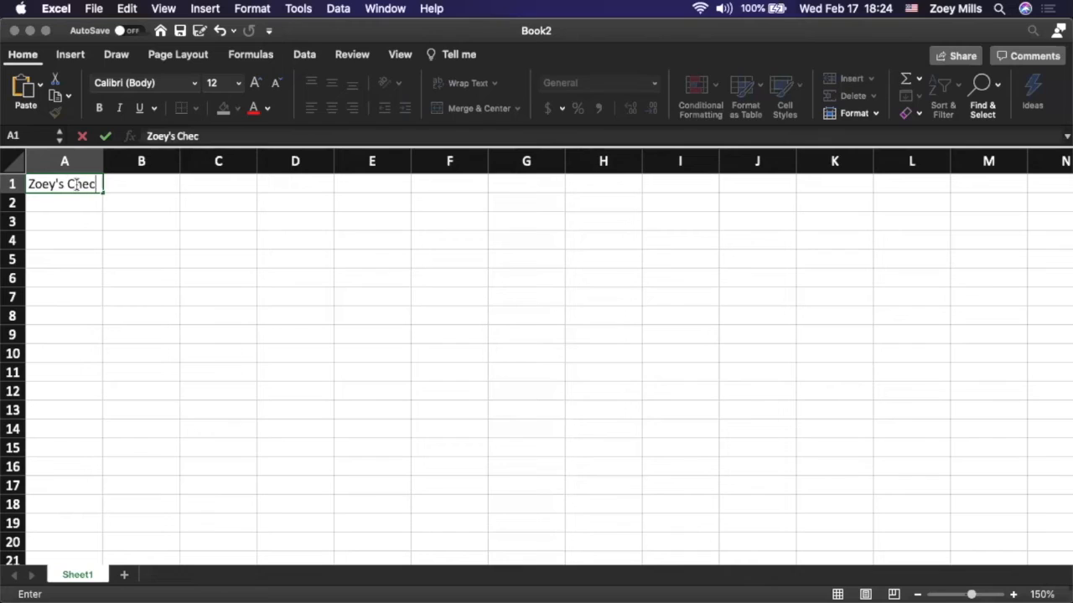
type("kbook")
key("Return")
key("Return")
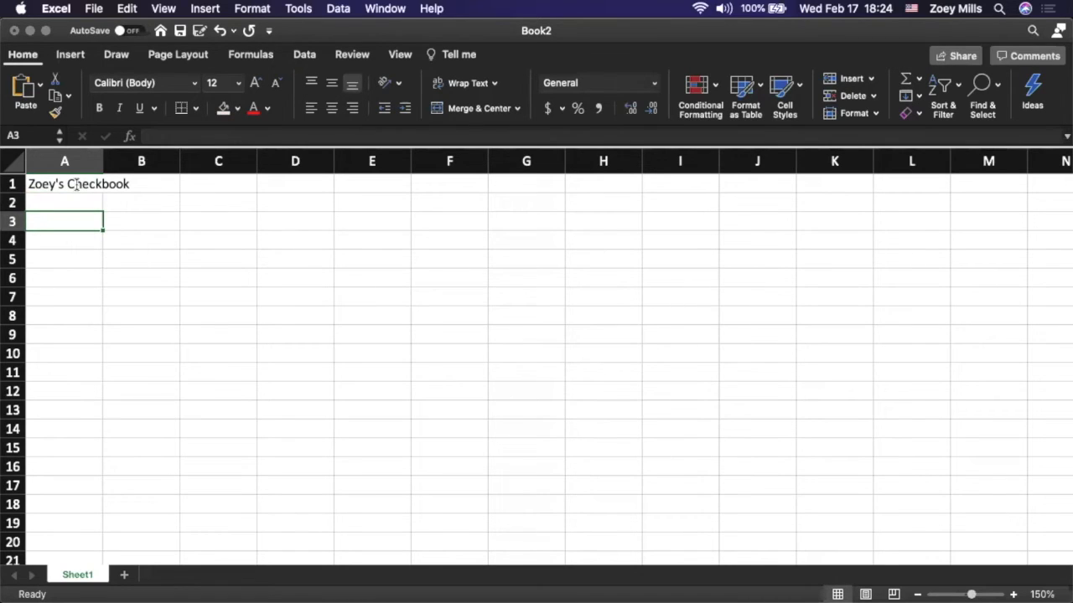
Enter the column headings "Ck. #" in cell A3 and "Date" in cell B3
type("Ck. #")
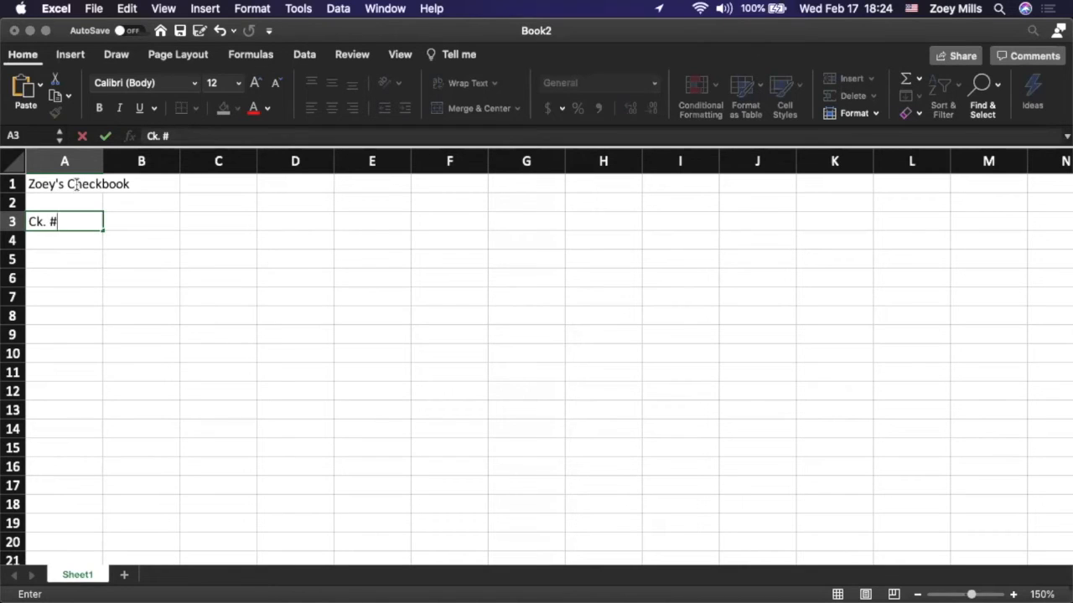
key("Tab")
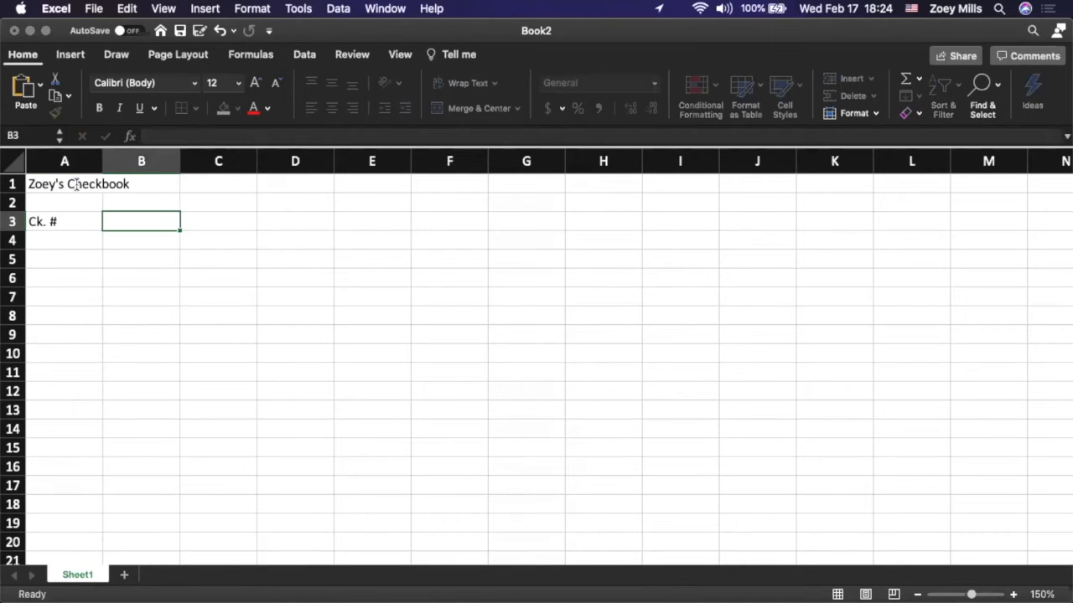
key("Left")
key("Right")
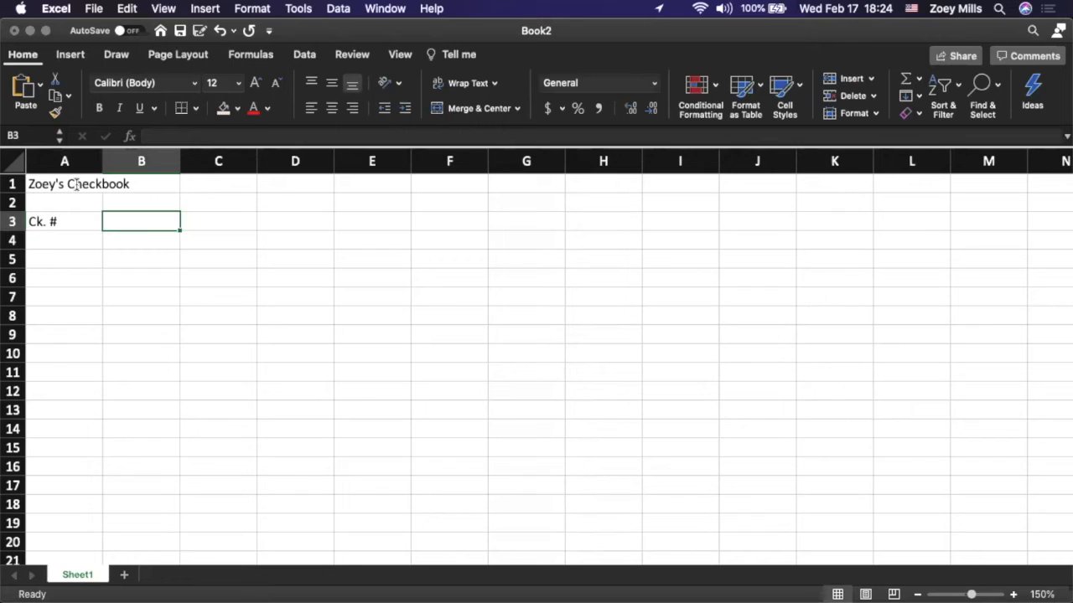
type("Date")
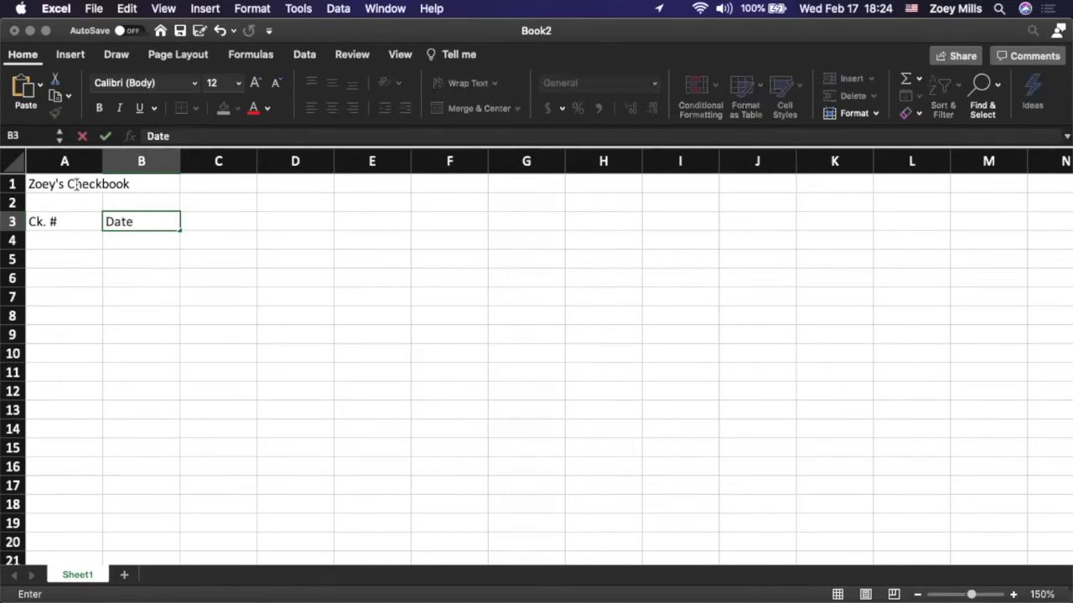
key("Tab")
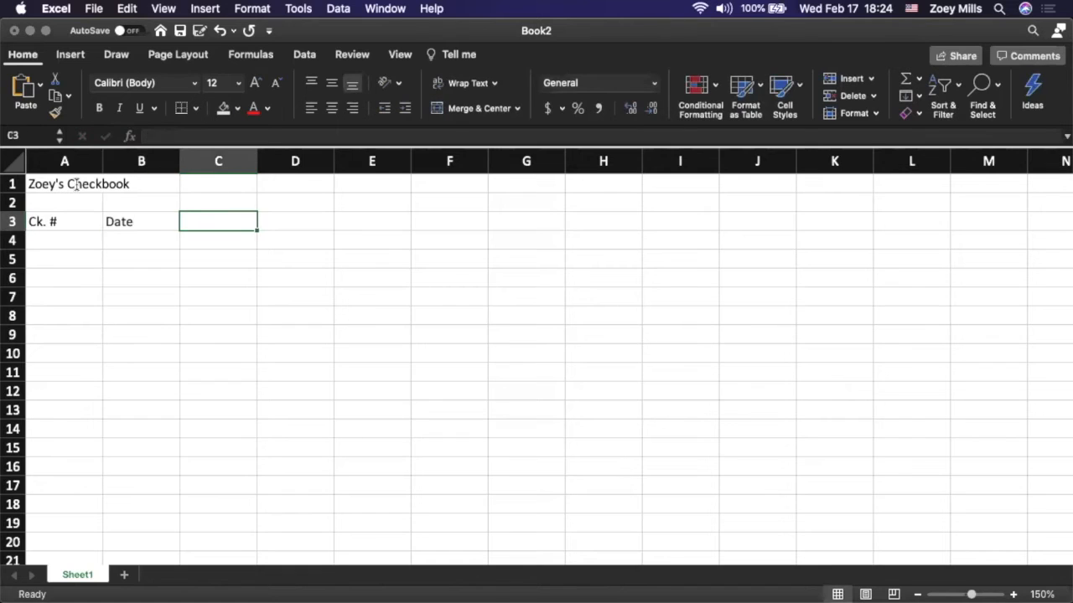
Enter the column headings "Item Description" in cell C3 and "Debit" in cell D3
type("Item Description")
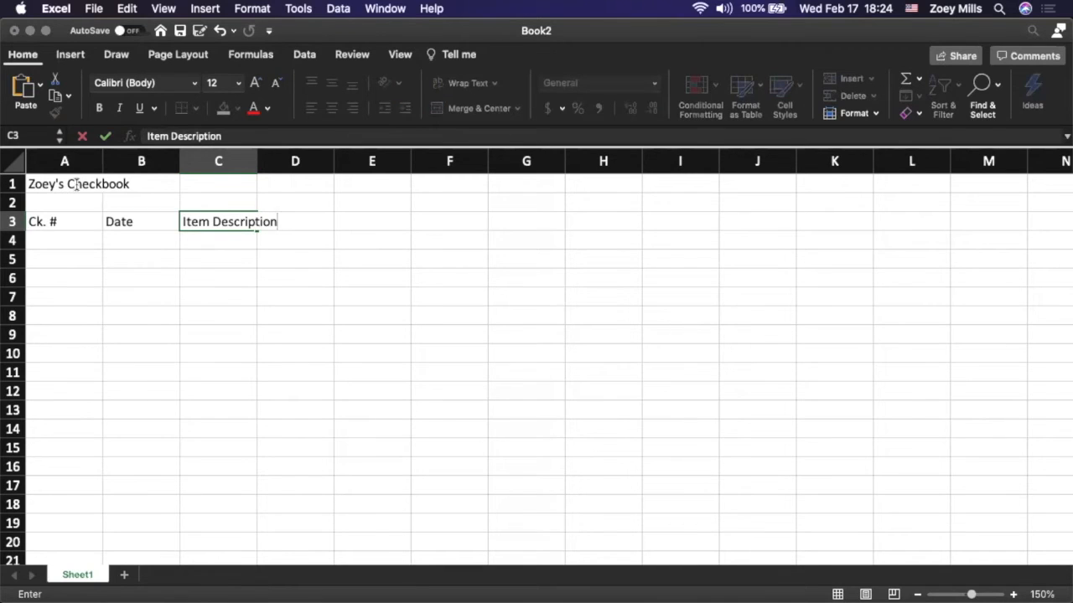
key("Tab")
key("Left")
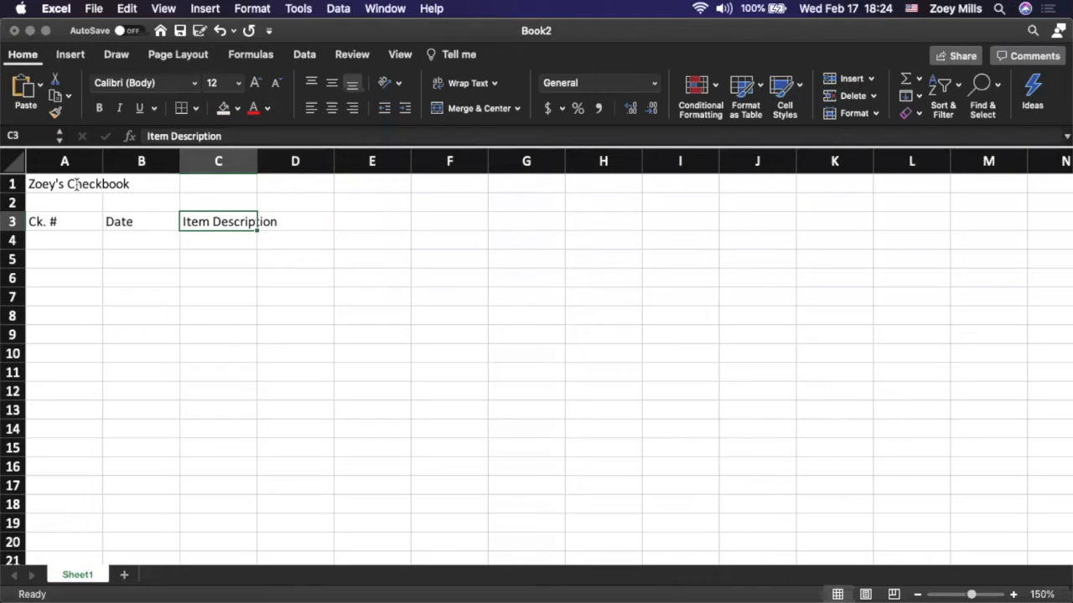
key("Right")
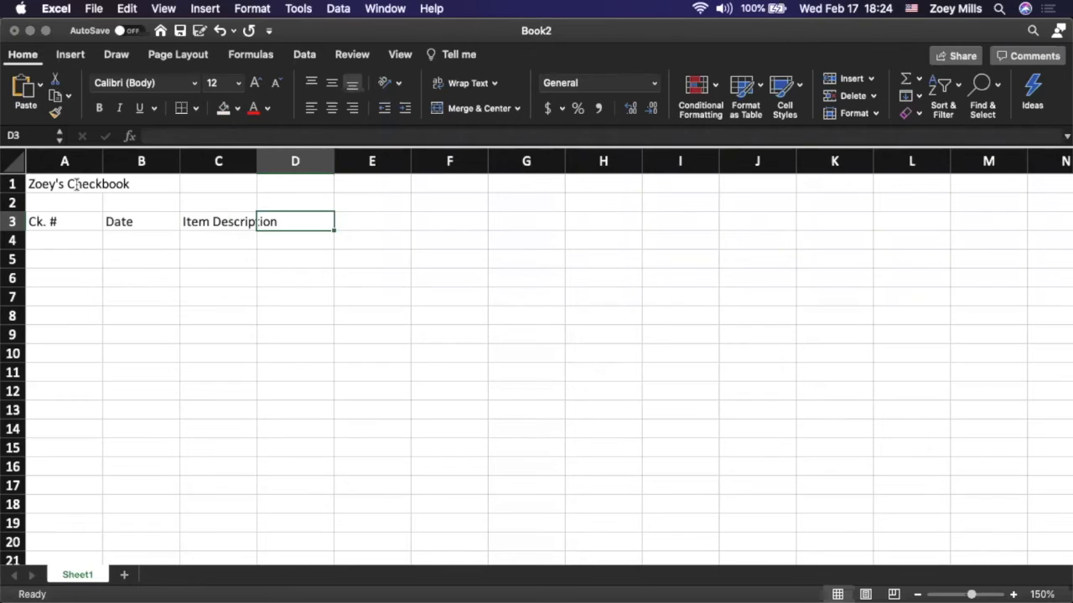
type("Debit")
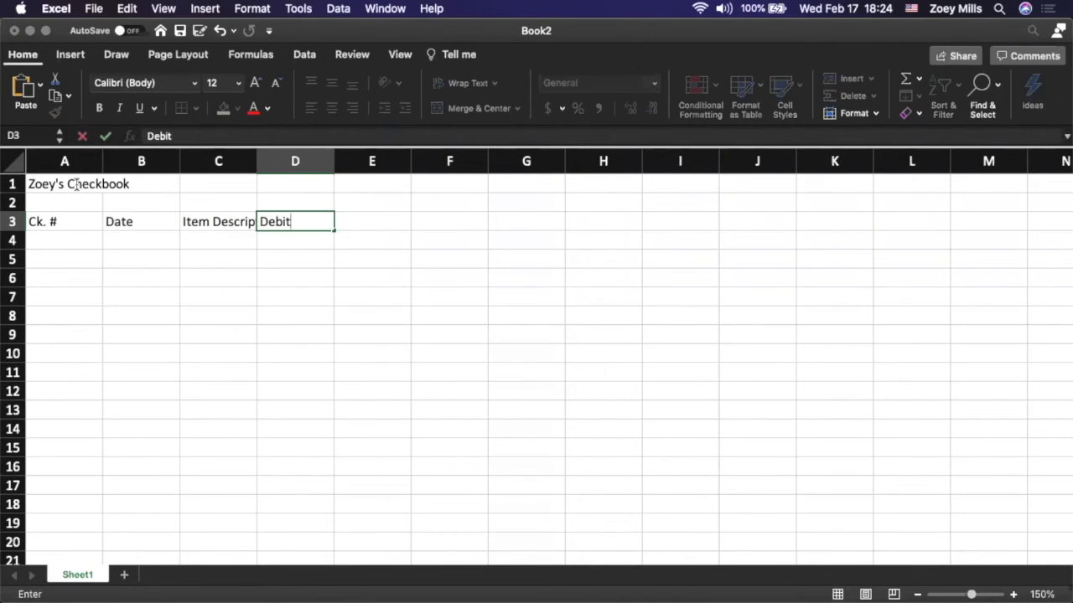
key("Tab")
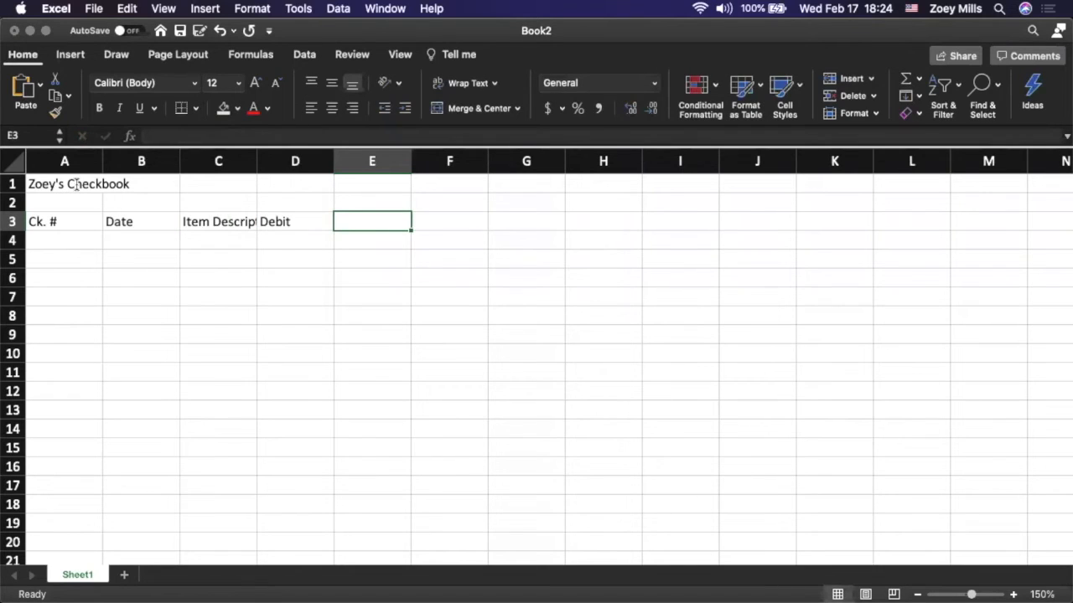
Complete the heading row with "Credit" in E3, "X" in F3 and "Balance" in G3
type("Credit")
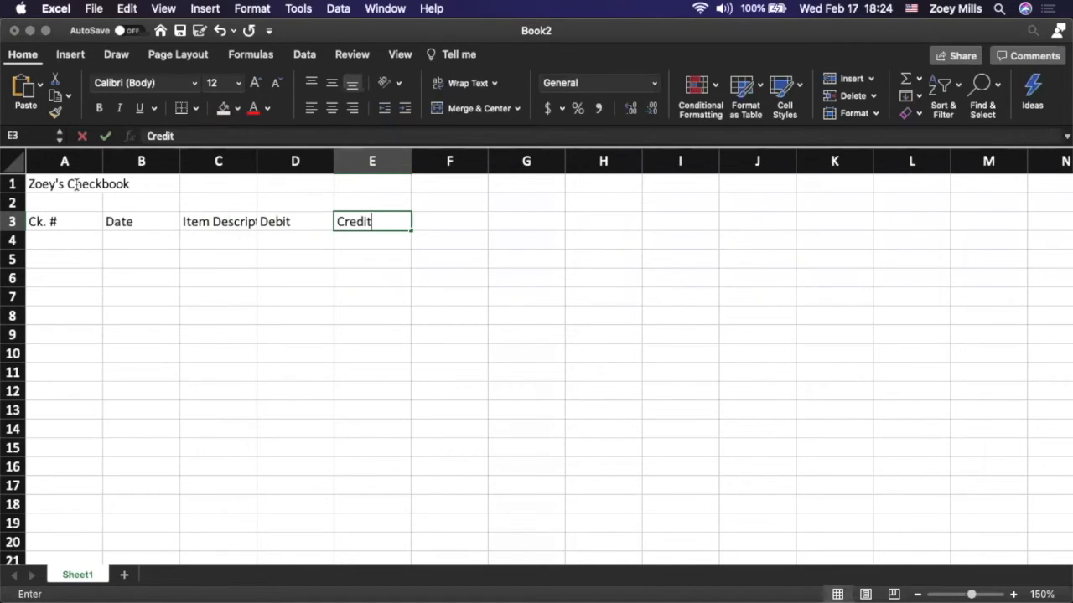
key("Tab")
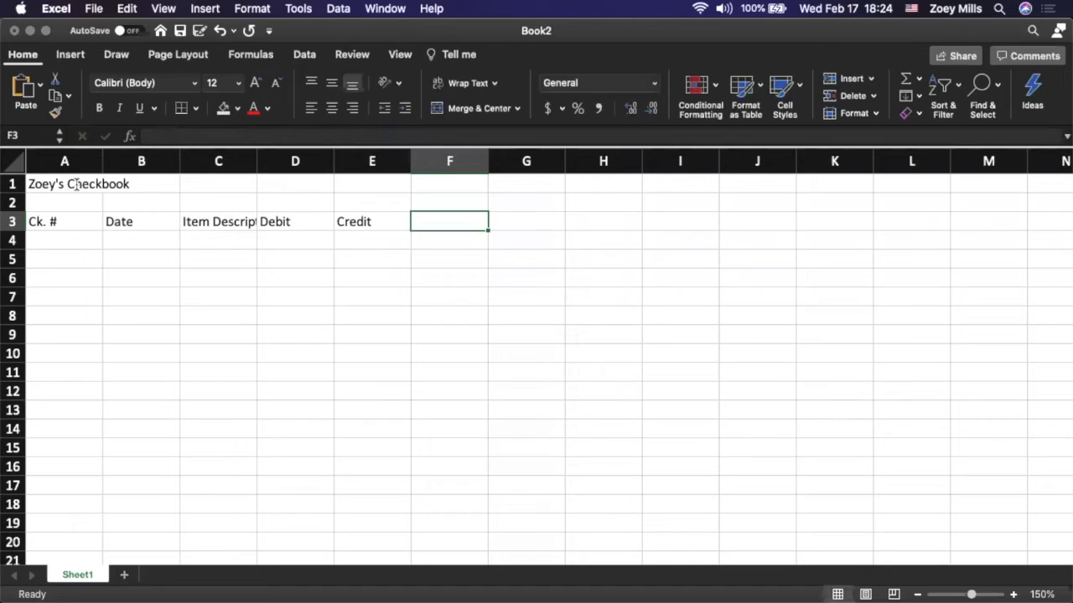
type("X")
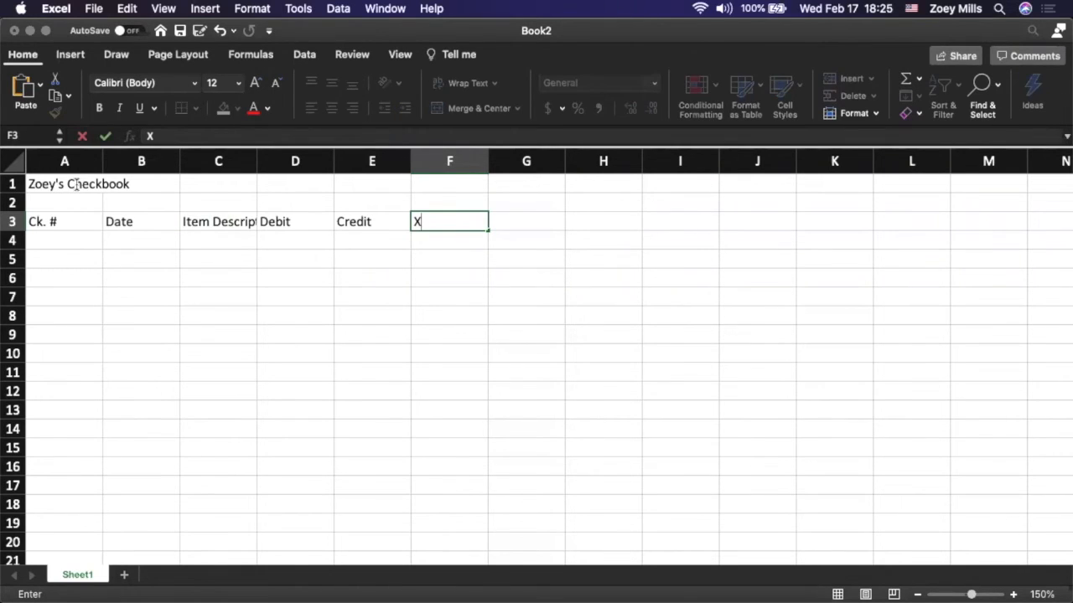
key("Tab")
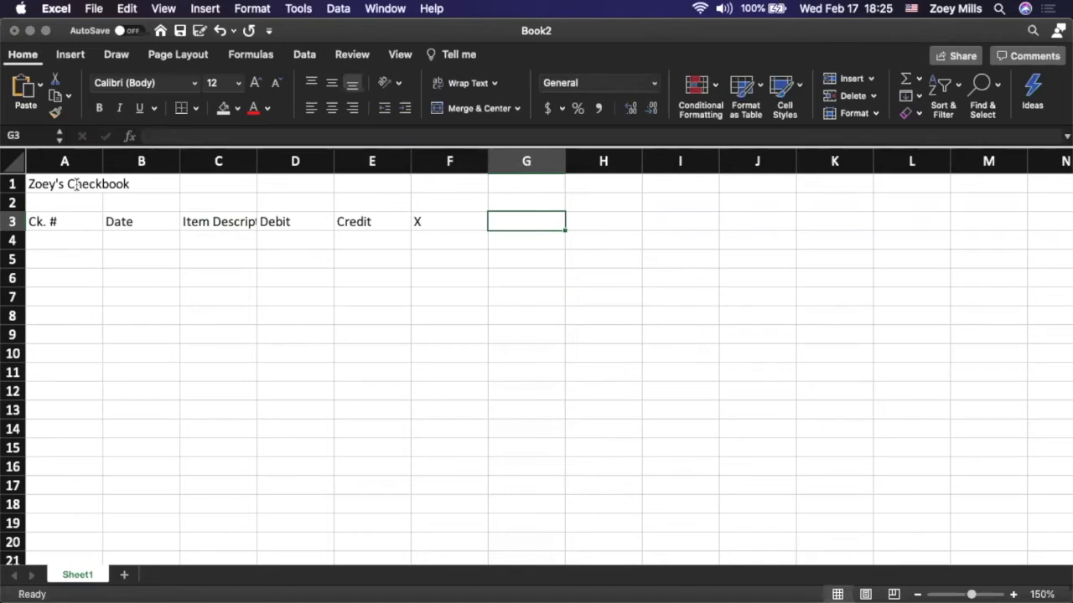
type("Balance")
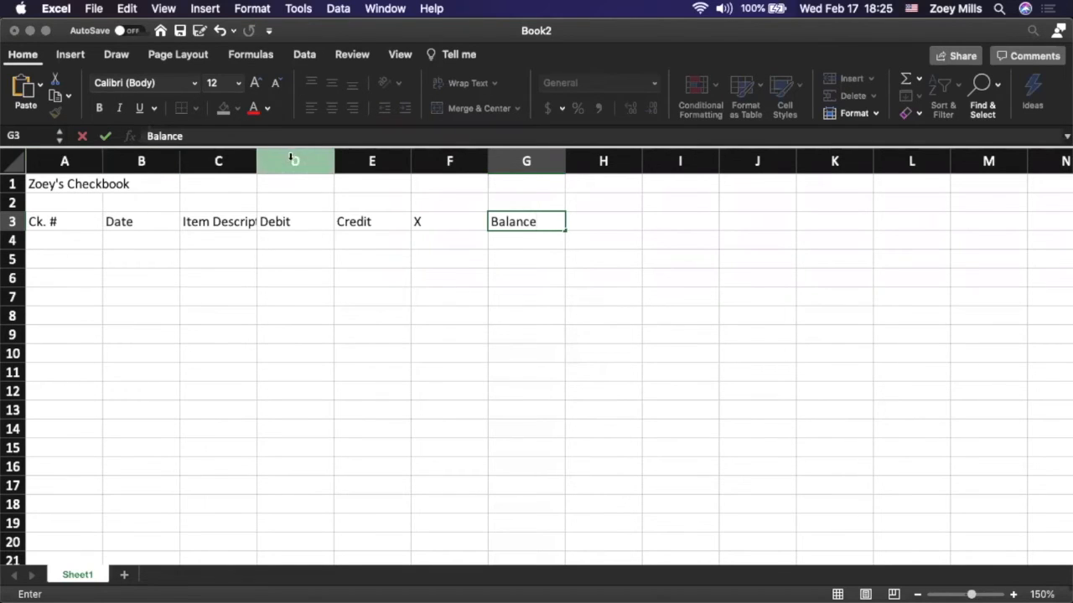
Set the width of column A, which holds the "Ck. #" heading, to 5
left_click(84, 160)
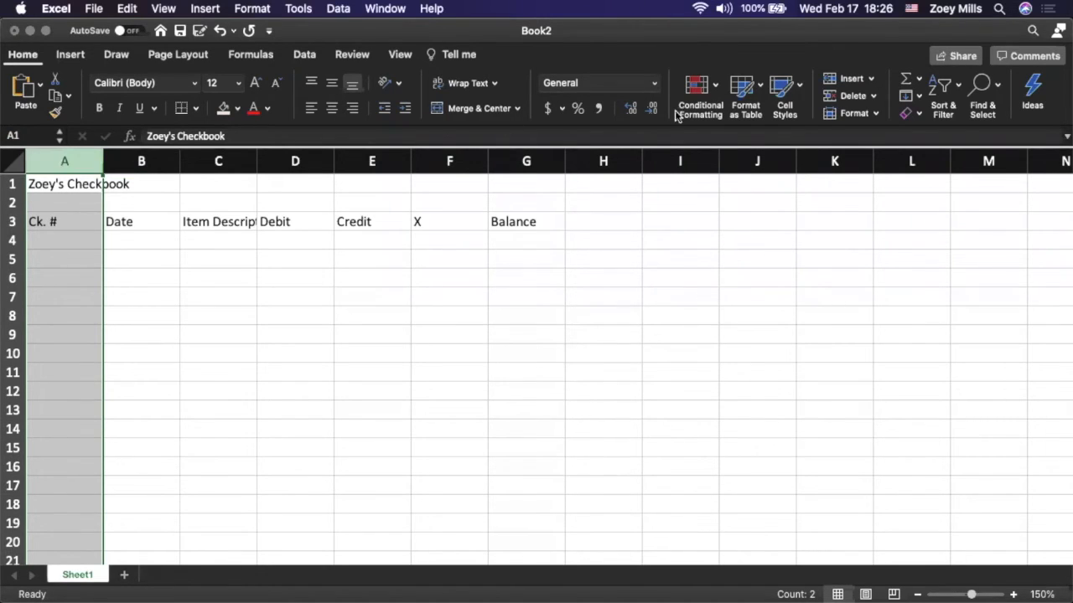
left_click(877, 113)
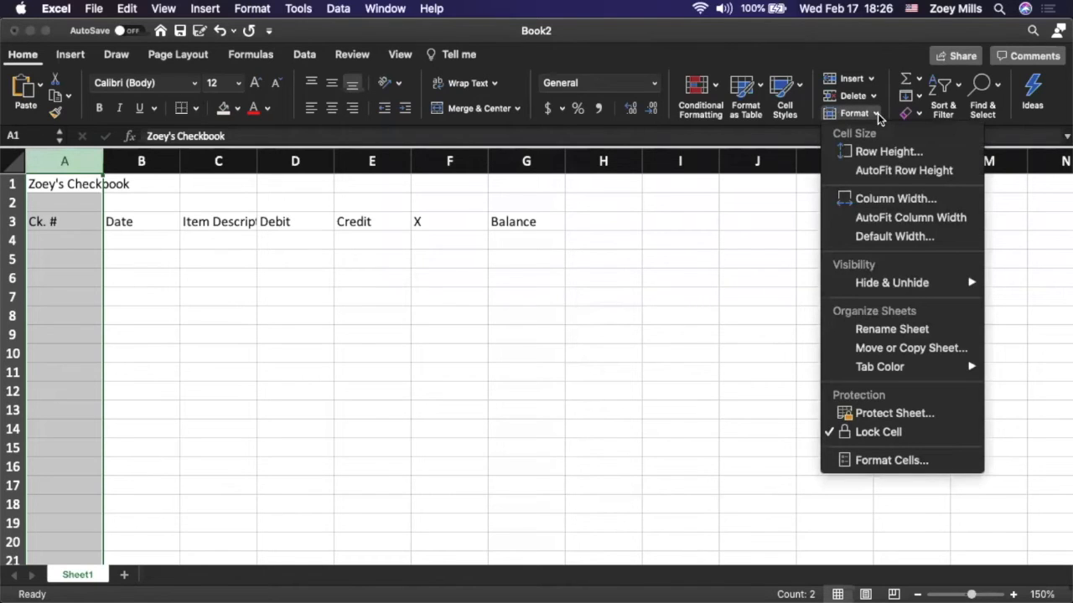
left_click(876, 201)
left_click_drag(603, 154, 581, 249)
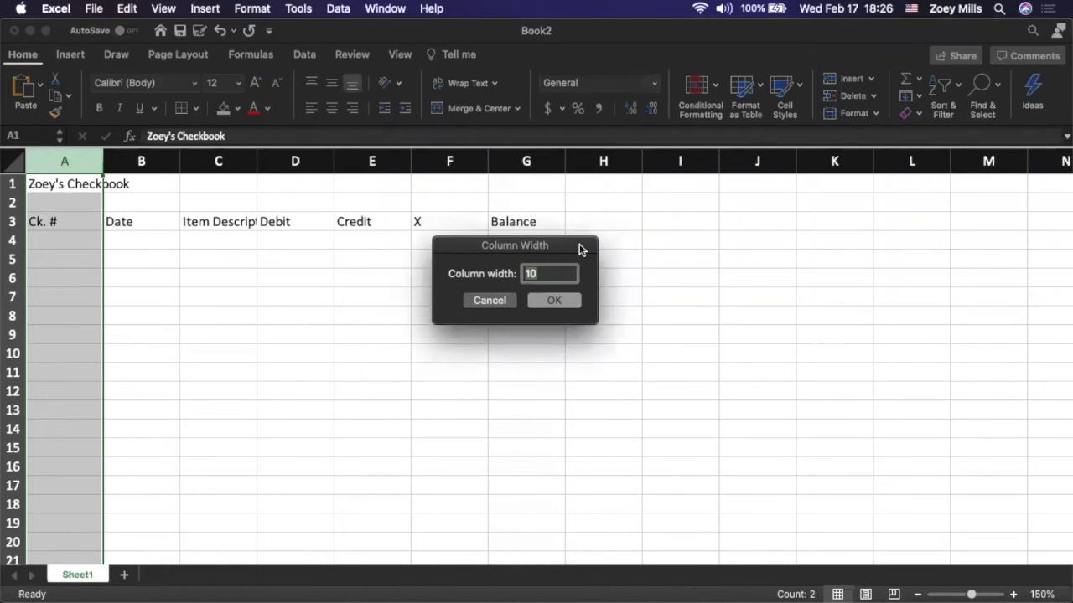
type("5")
left_click(554, 301)
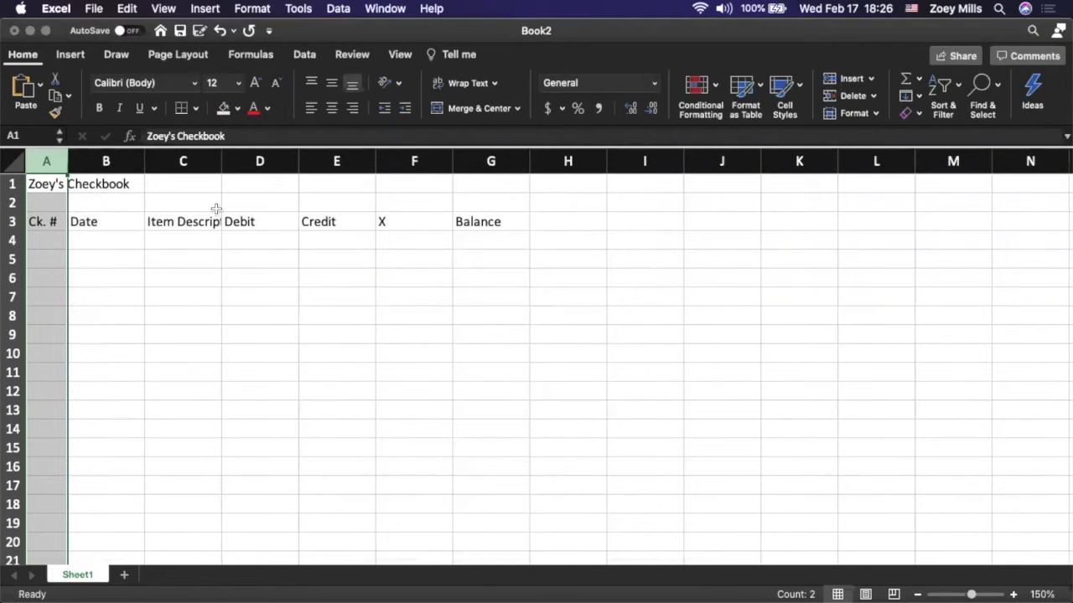
Set the width of column B, which holds the "Date" heading, to 12
left_click(109, 161)
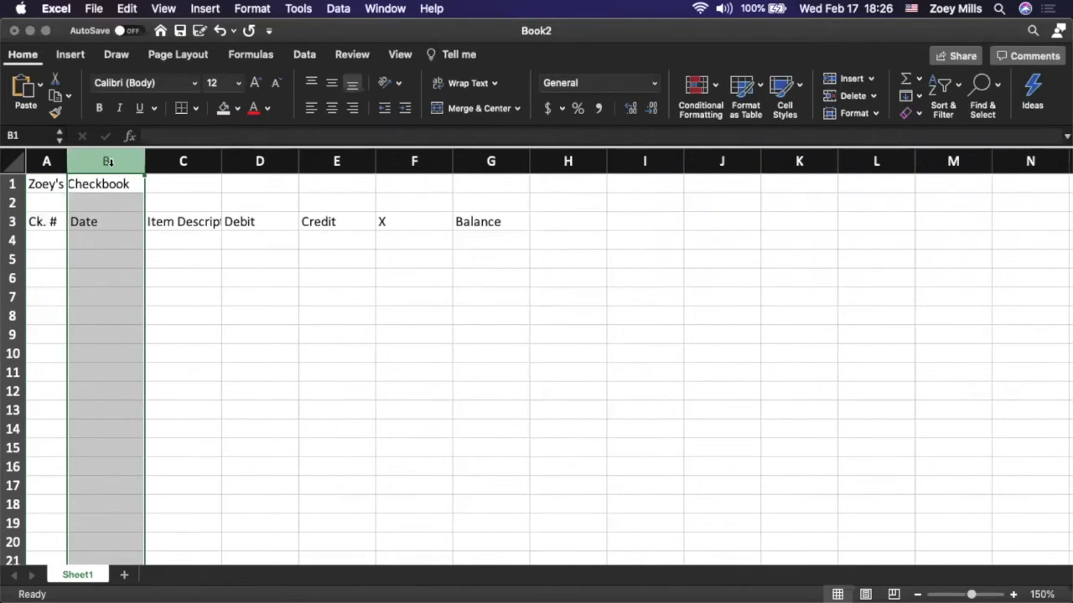
left_click(875, 113)
left_click(929, 196)
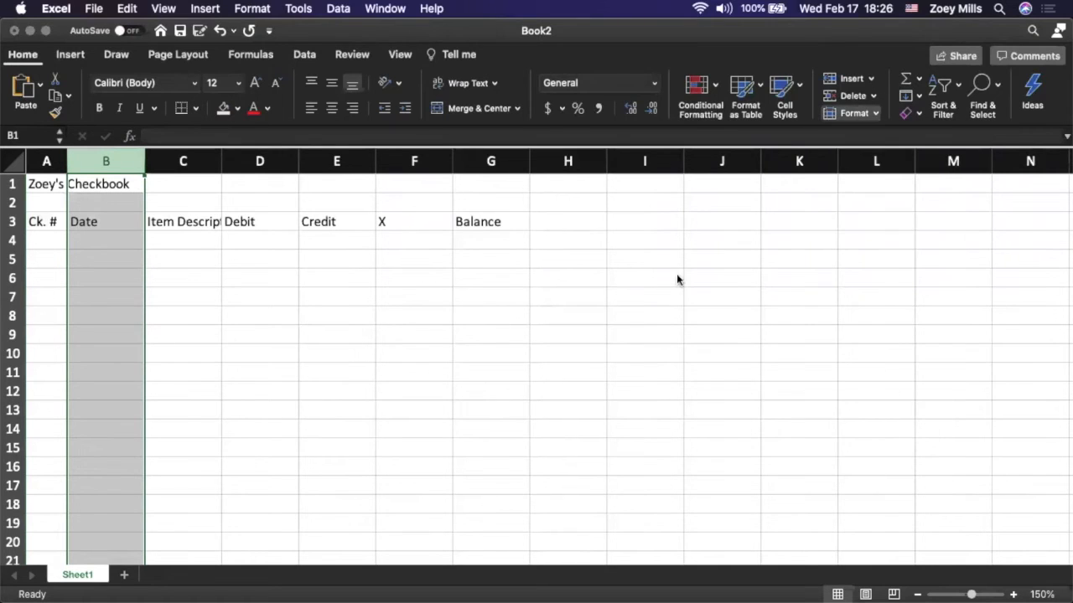
type("12")
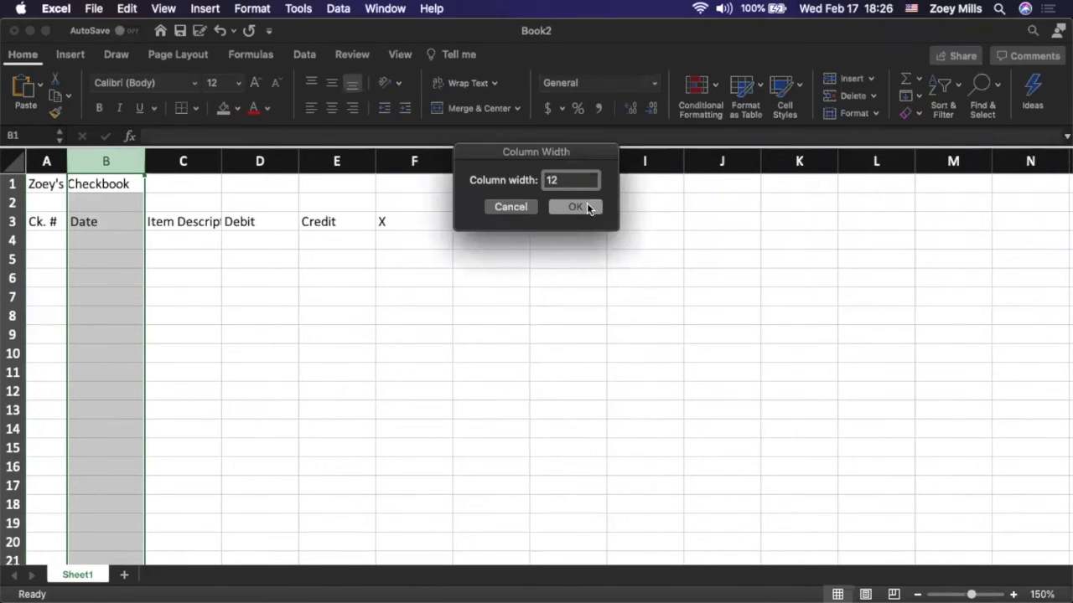
left_click(586, 207)
Set the width of column C, which holds the "Item Description" heading, to 30
left_click(192, 151)
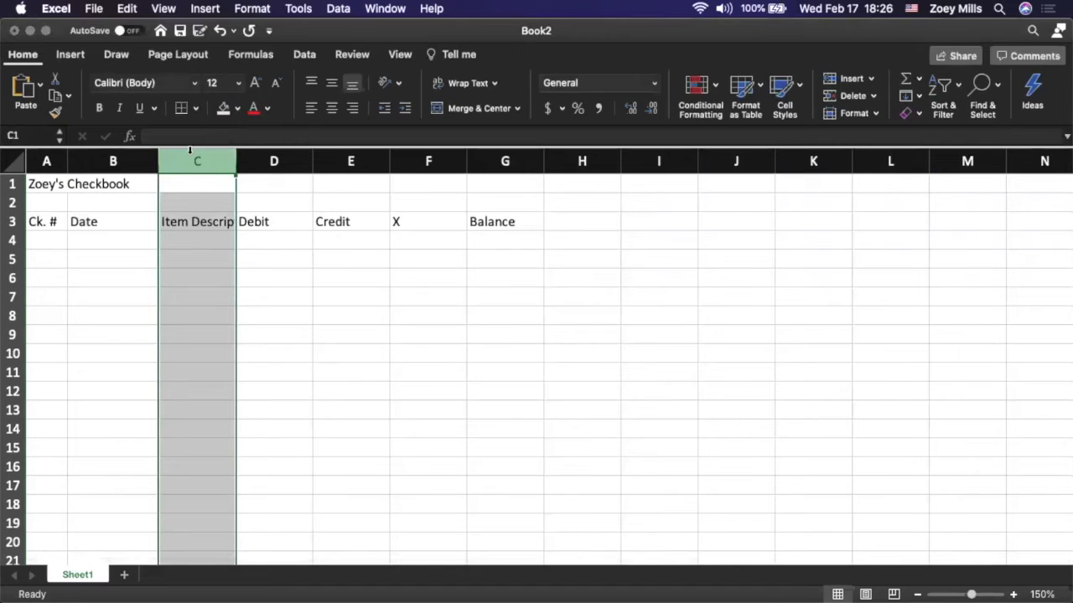
left_click(877, 113)
left_click(894, 198)
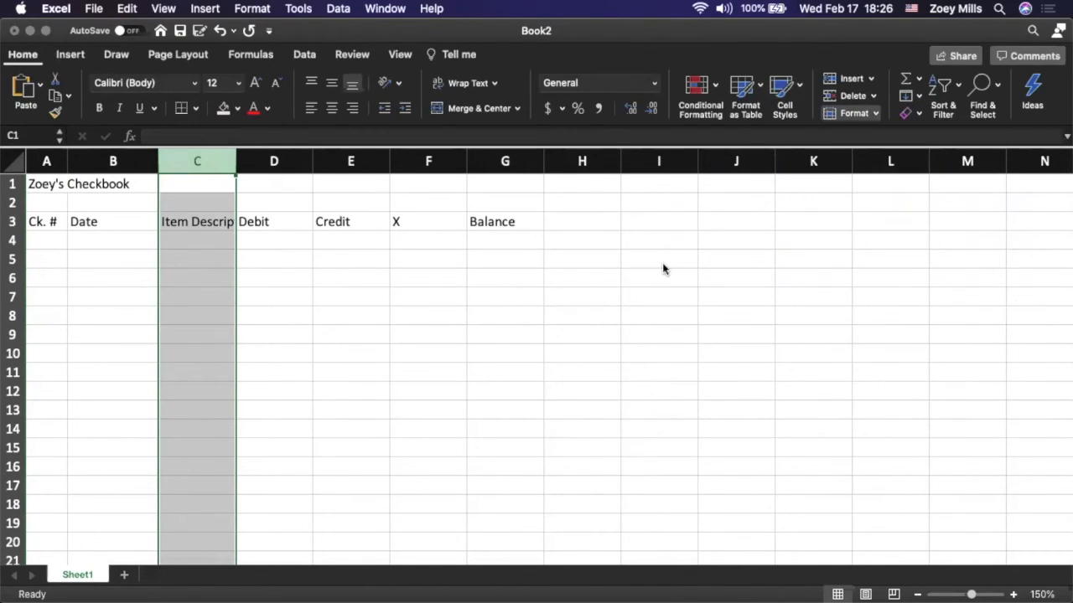
type("30")
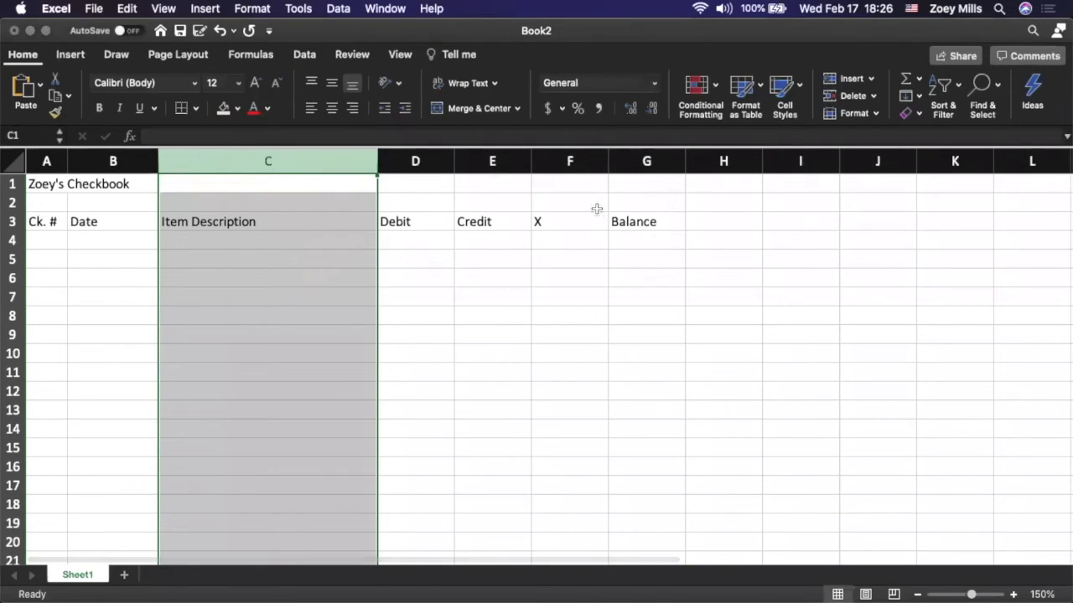
Set the width of column D, which holds the "Debit" heading, to 10
left_click(415, 161)
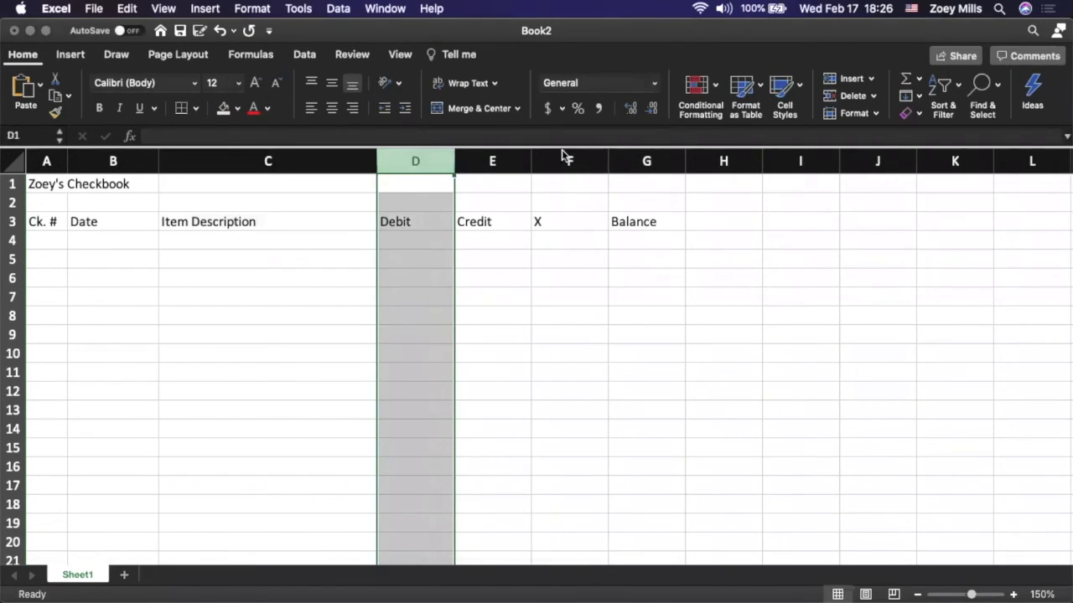
left_click(873, 112)
left_click(907, 201)
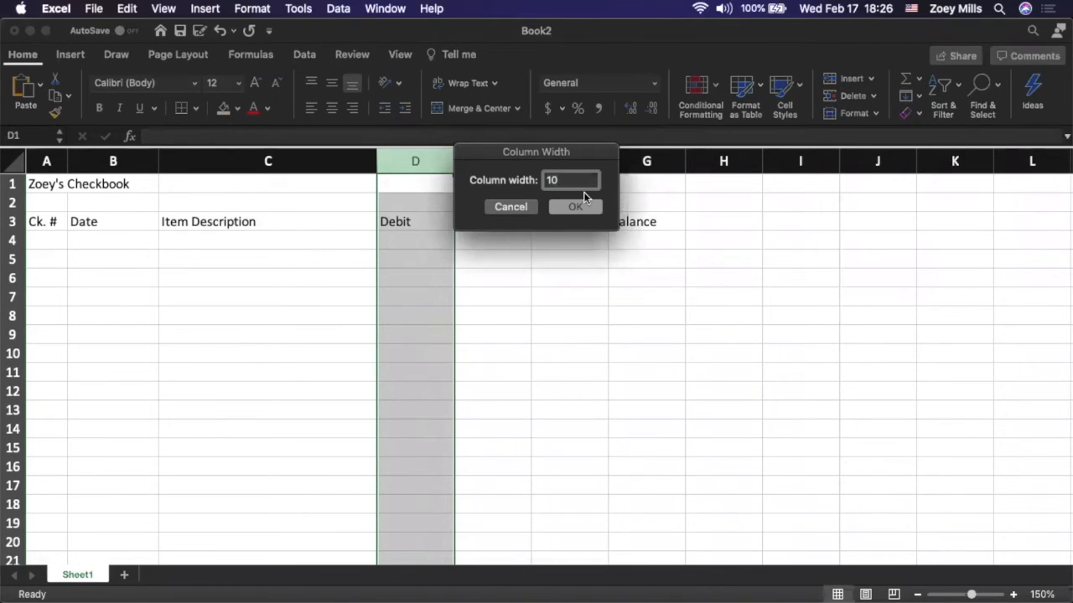
left_click(578, 207)
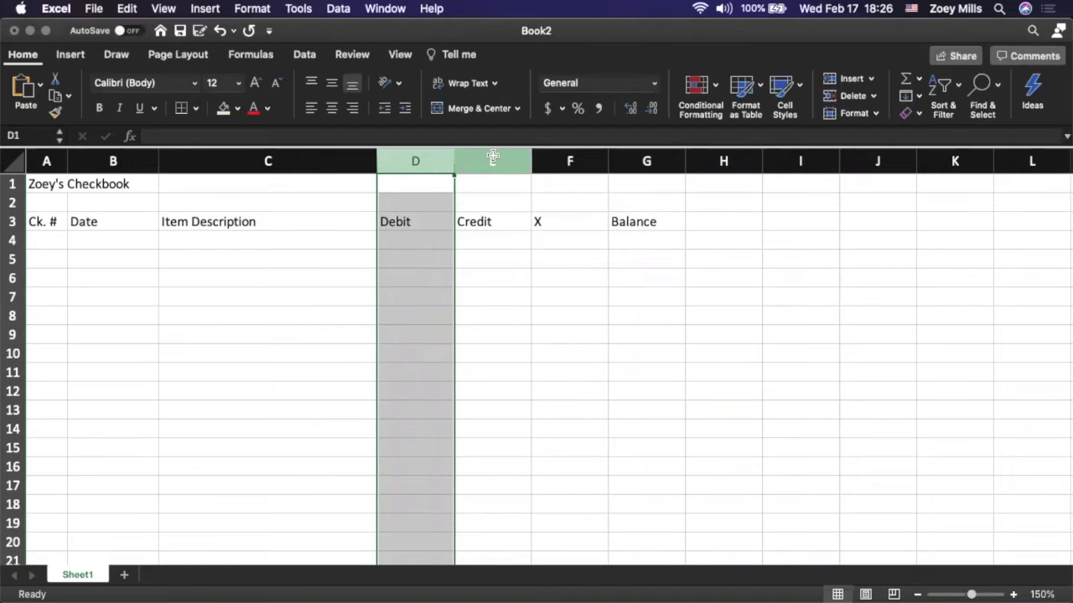
Set the width of column F, which holds the "X" heading, to 1
left_click(493, 160)
left_click(596, 160)
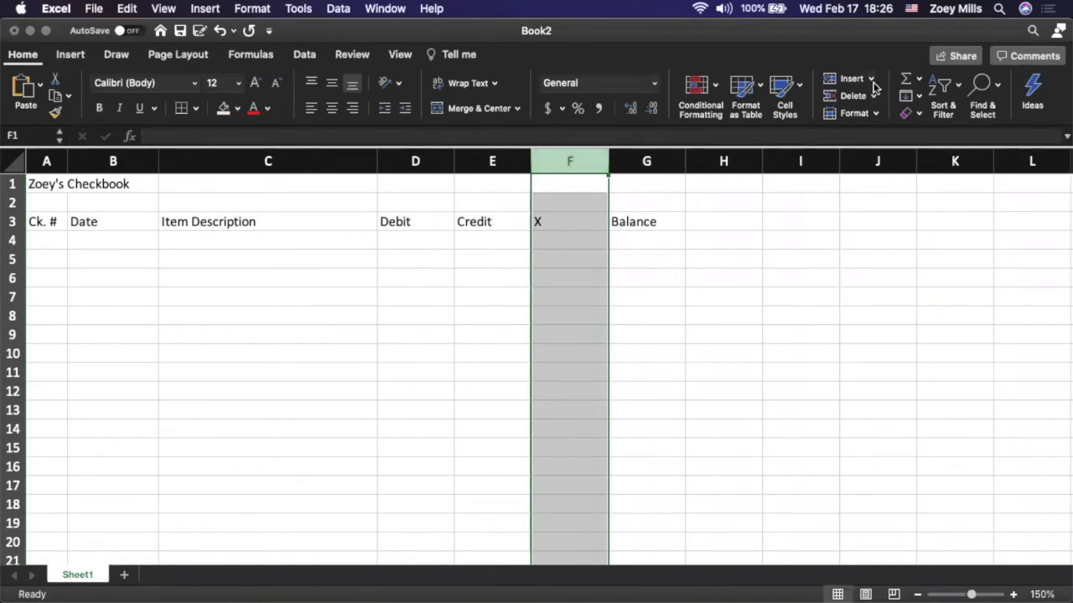
left_click(878, 114)
left_click(886, 191)
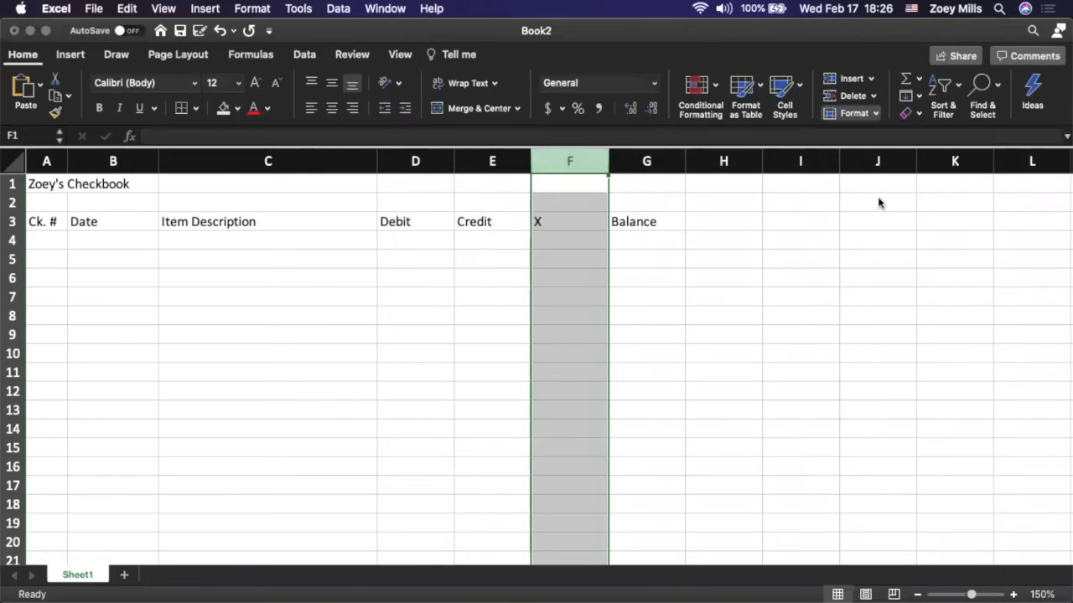
type("1")
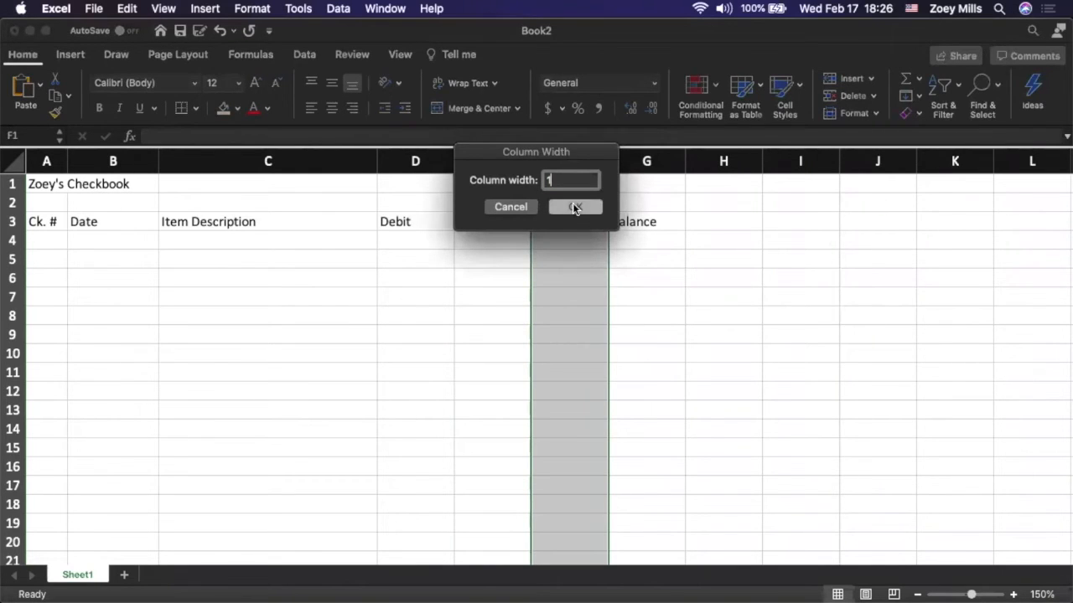
left_click(575, 206)
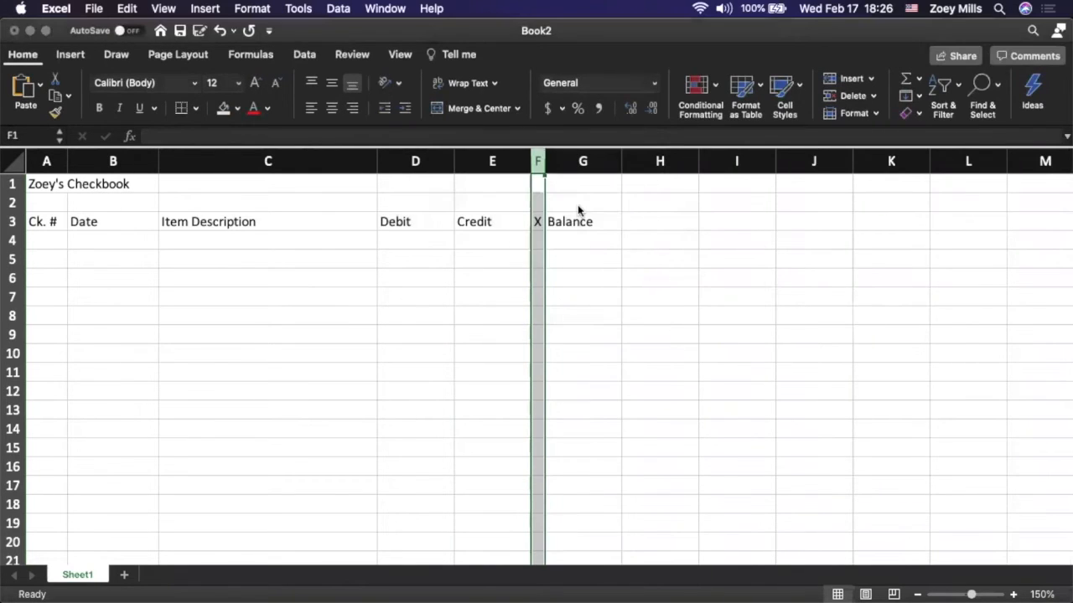
Set the width of column G, which holds the "Balance" heading, to 12
left_click(580, 163)
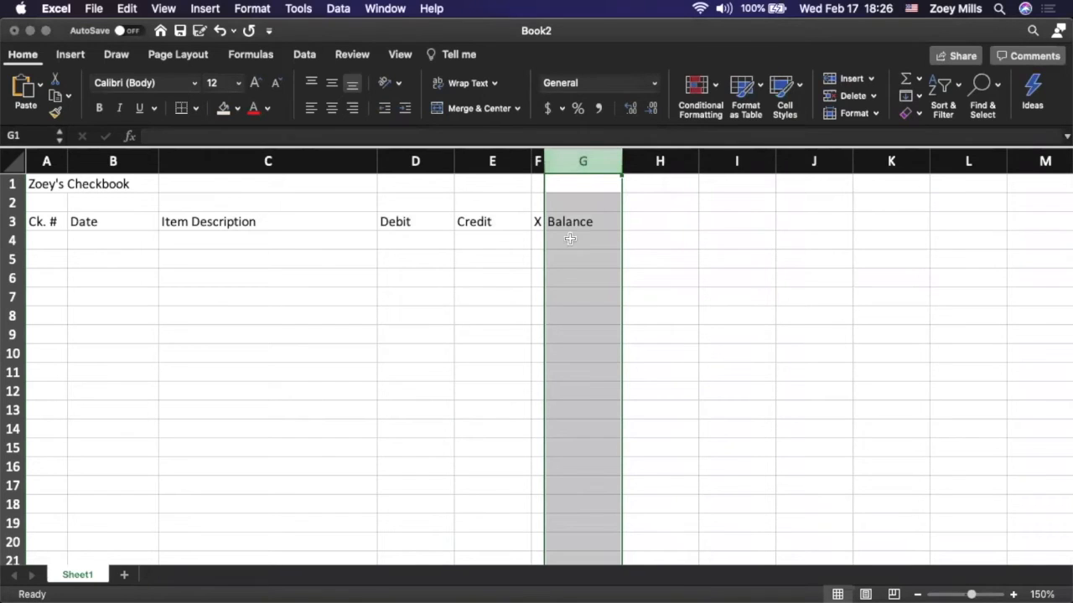
left_click(876, 115)
left_click(887, 198)
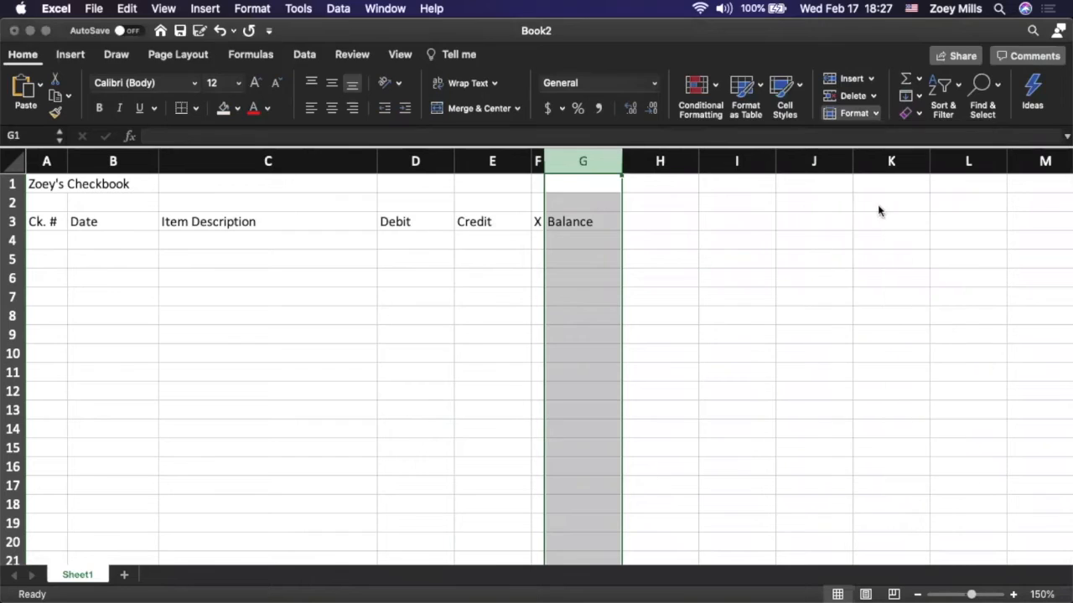
type("12")
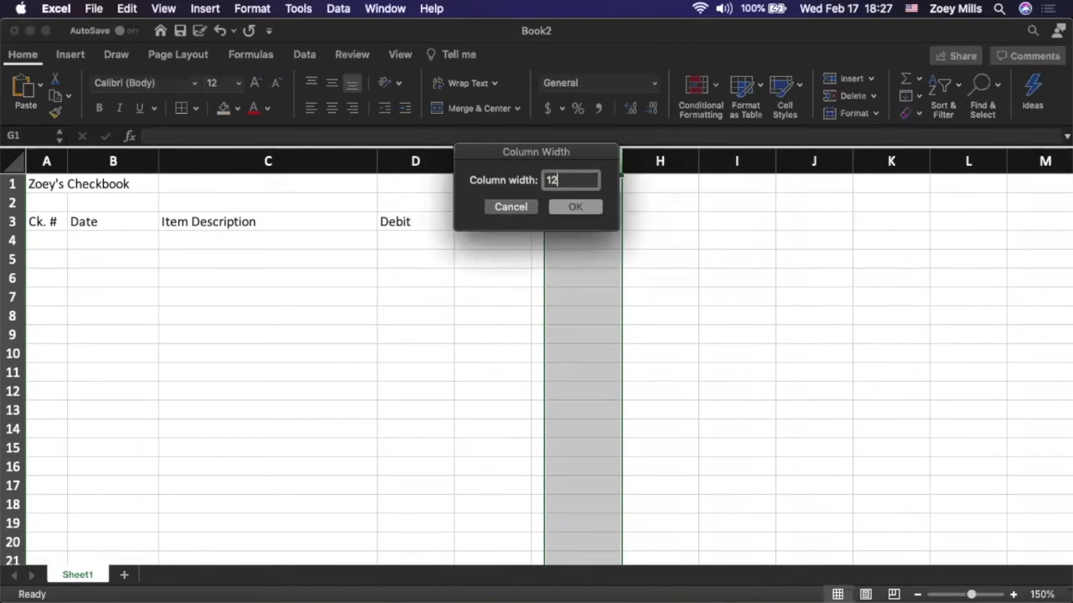
left_click(579, 210)
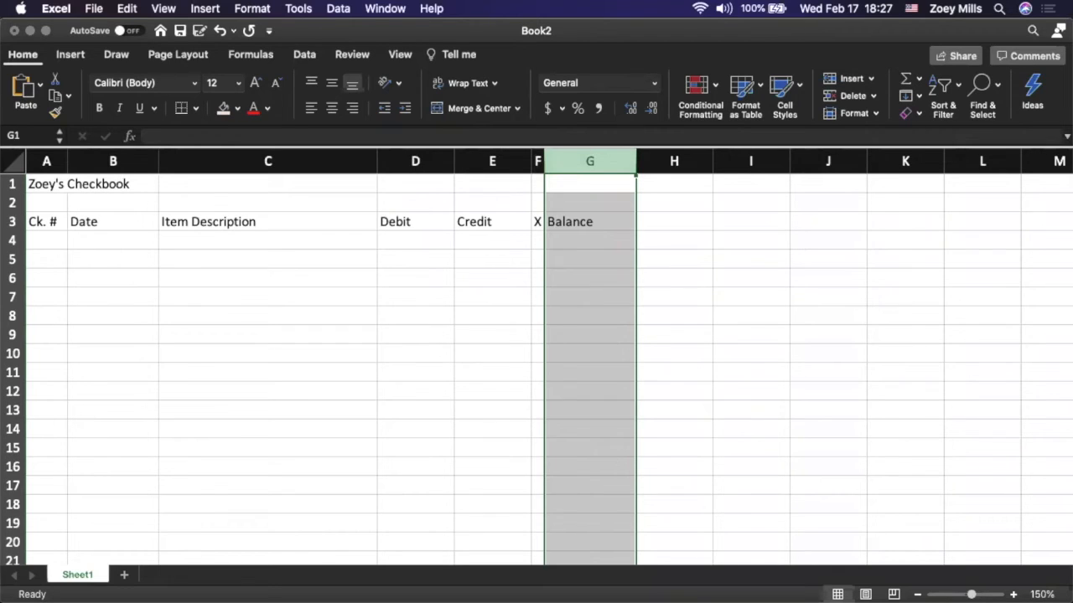
Enter the date 2/11/2021 for the first register entry in row 4, leaving the check number blank
left_click(44, 240)
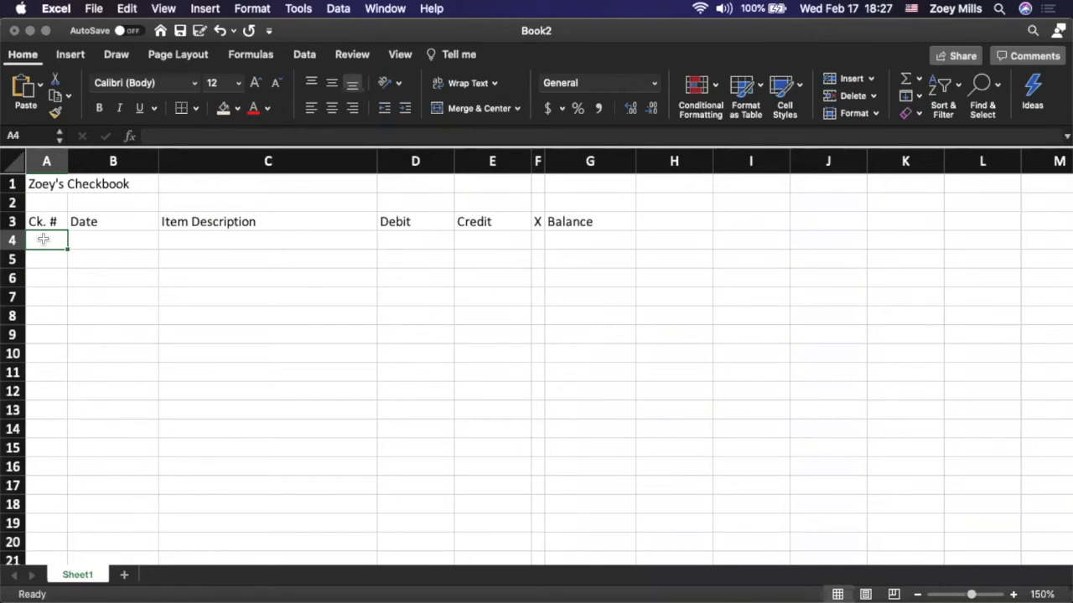
key("Tab")
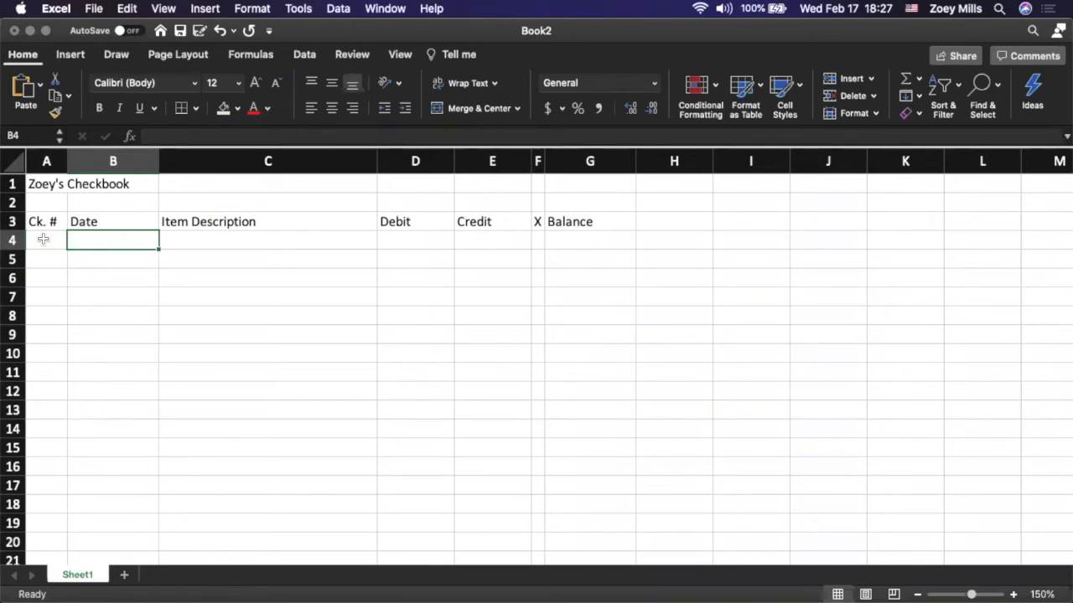
type("2/")
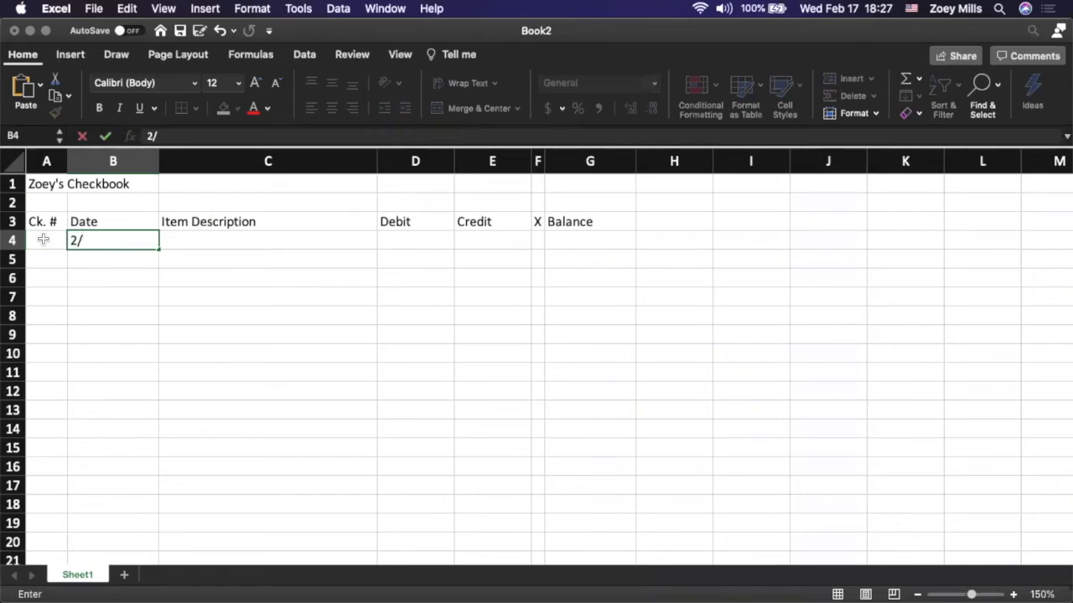
type("11/2021")
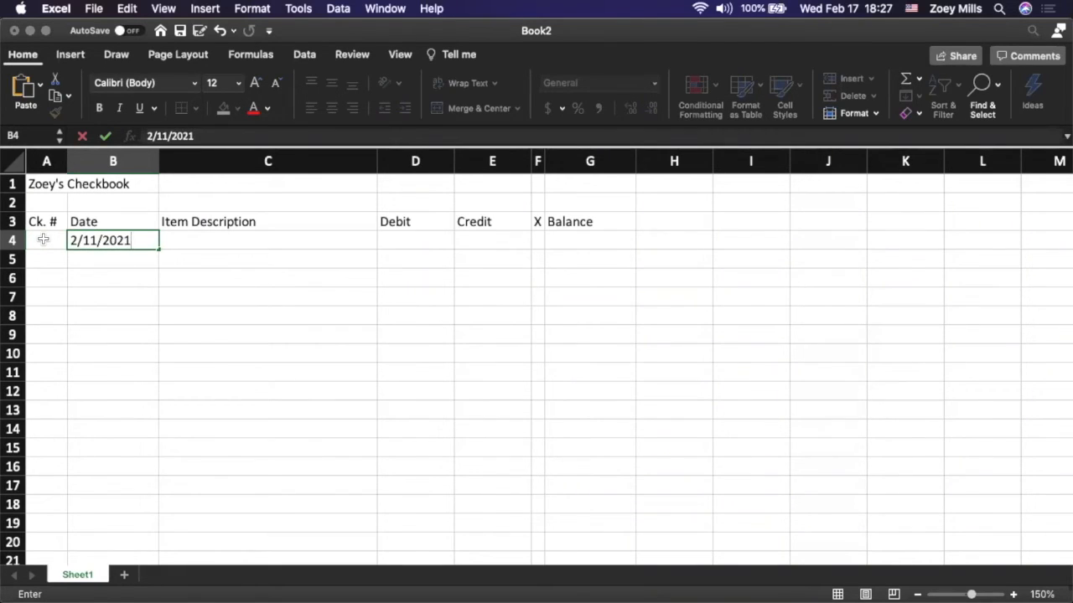
key("Tab")
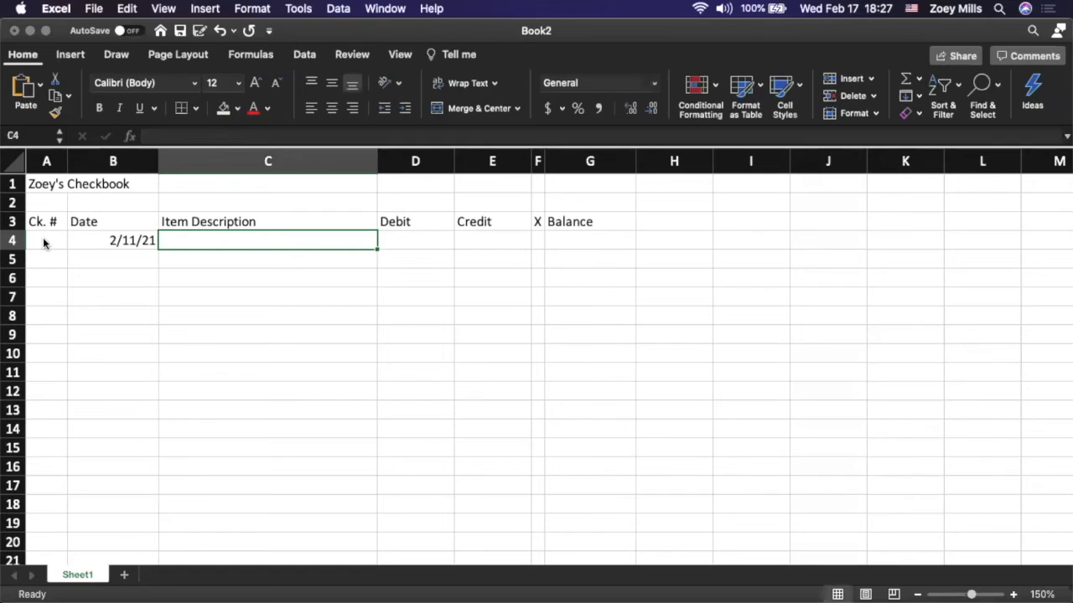
Enter "Tax Return" as the item description in row 4 with a credit of 450
type("Tax ")
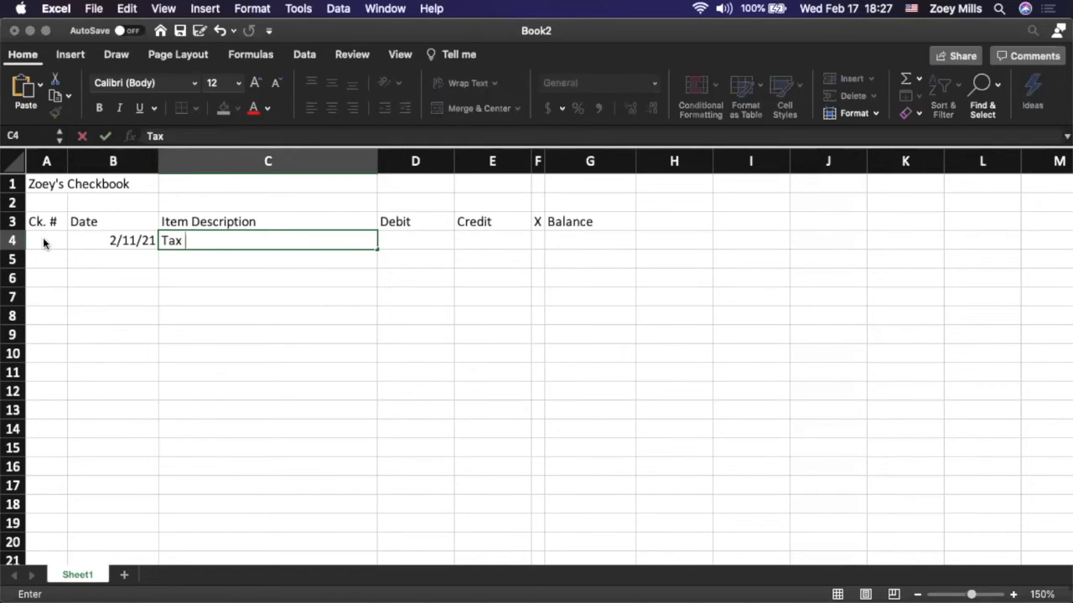
type("Return")
key("Tab")
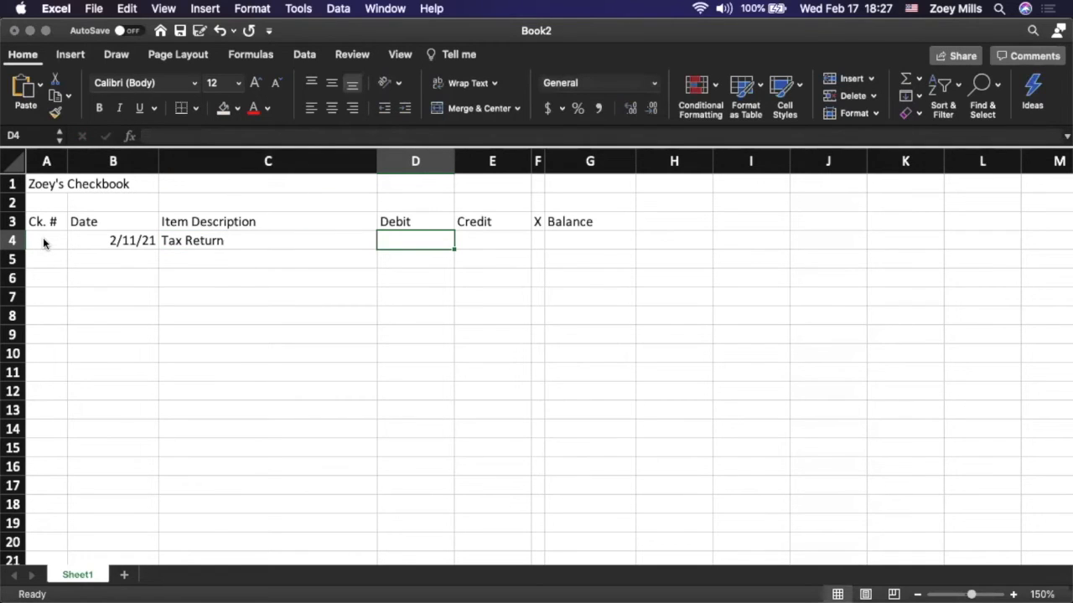
key("Tab")
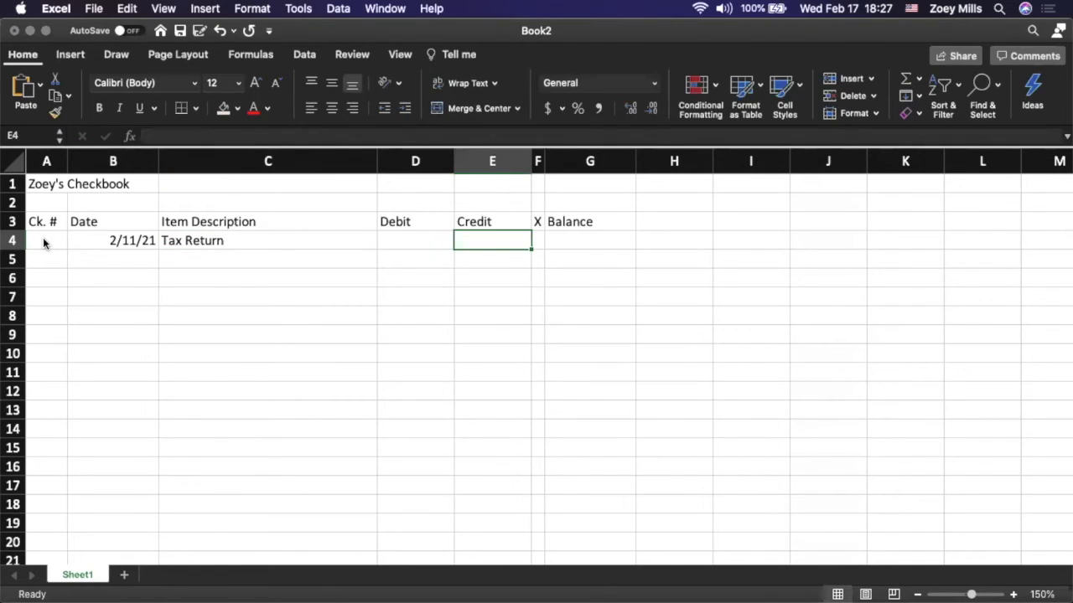
type("450")
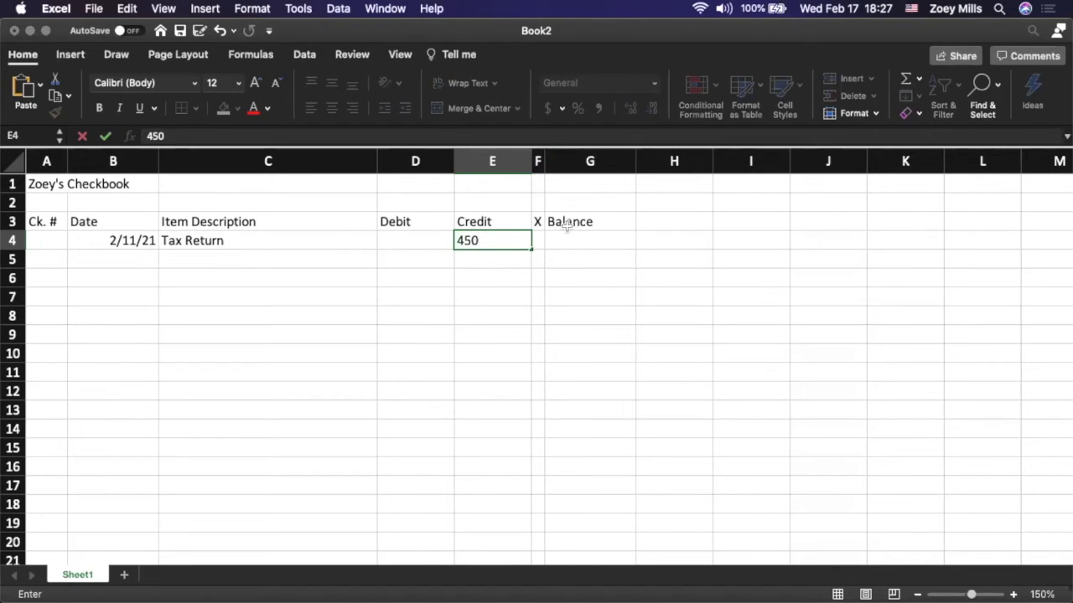
Start the second register entry in row 5 with check number 108 and the date 2/12/2021
left_click(46, 260)
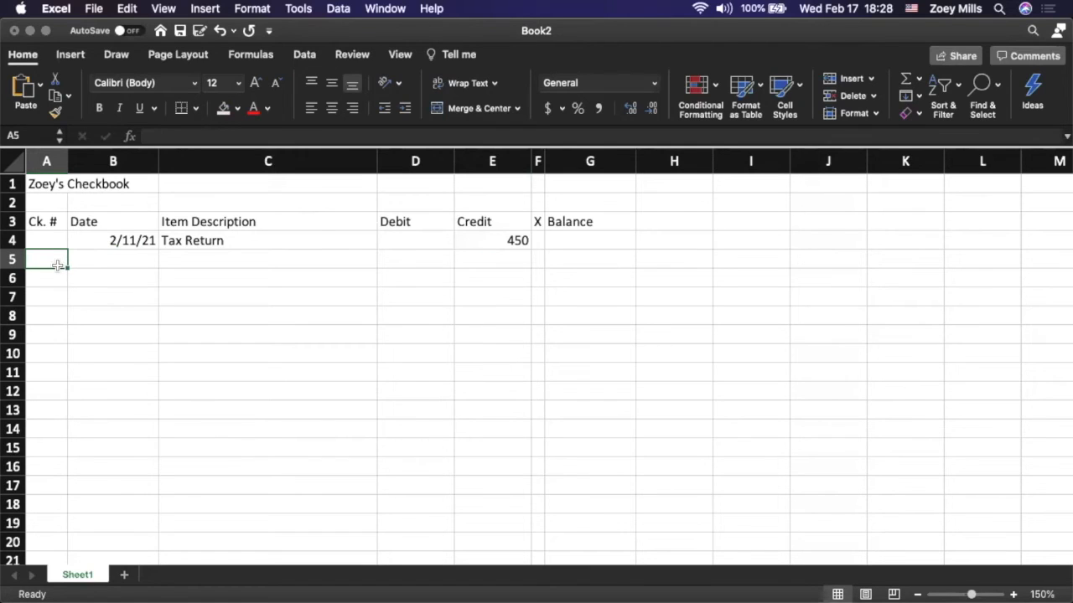
type("5")
key("BackSpace")
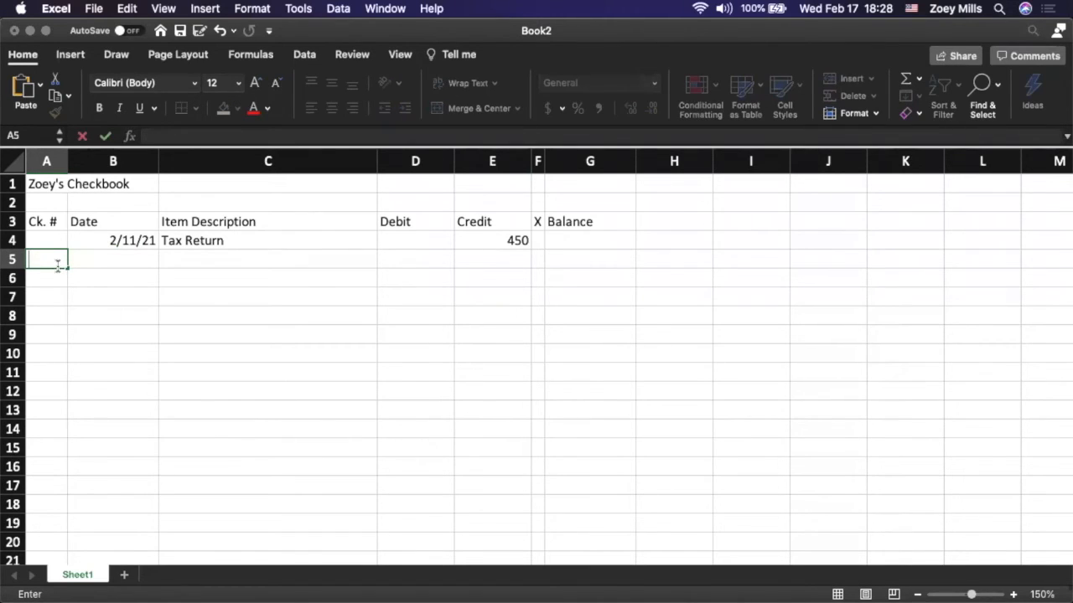
type("108")
key("Tab")
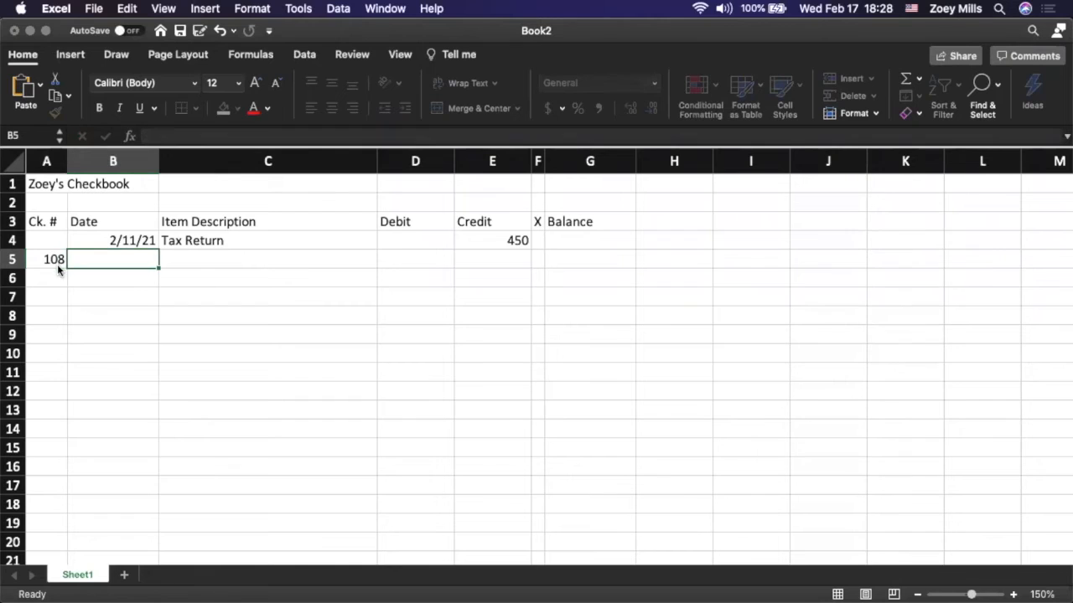
type("2")
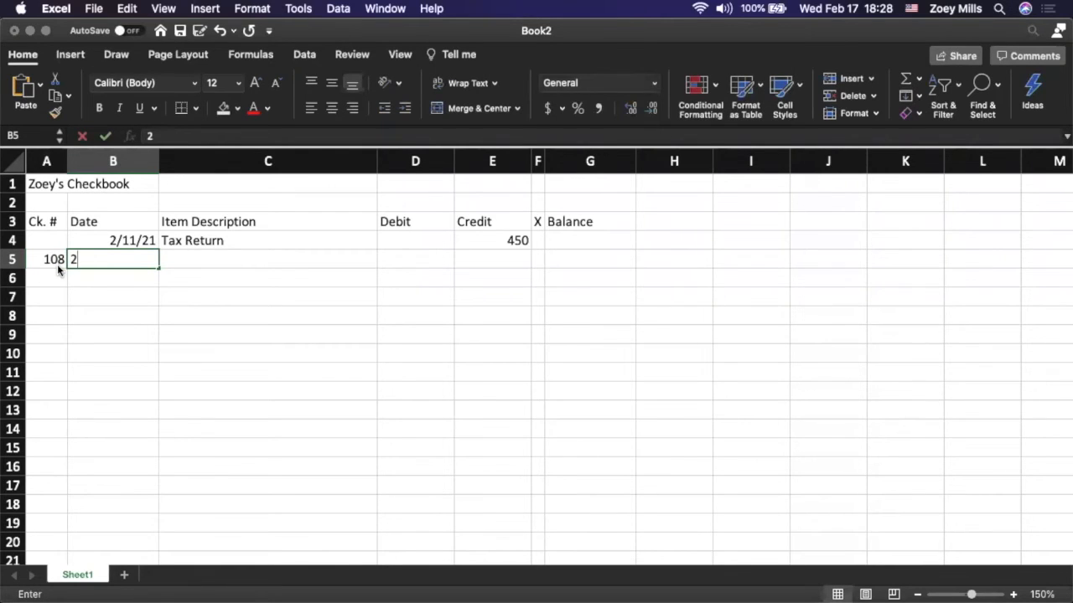
type("/12/2021")
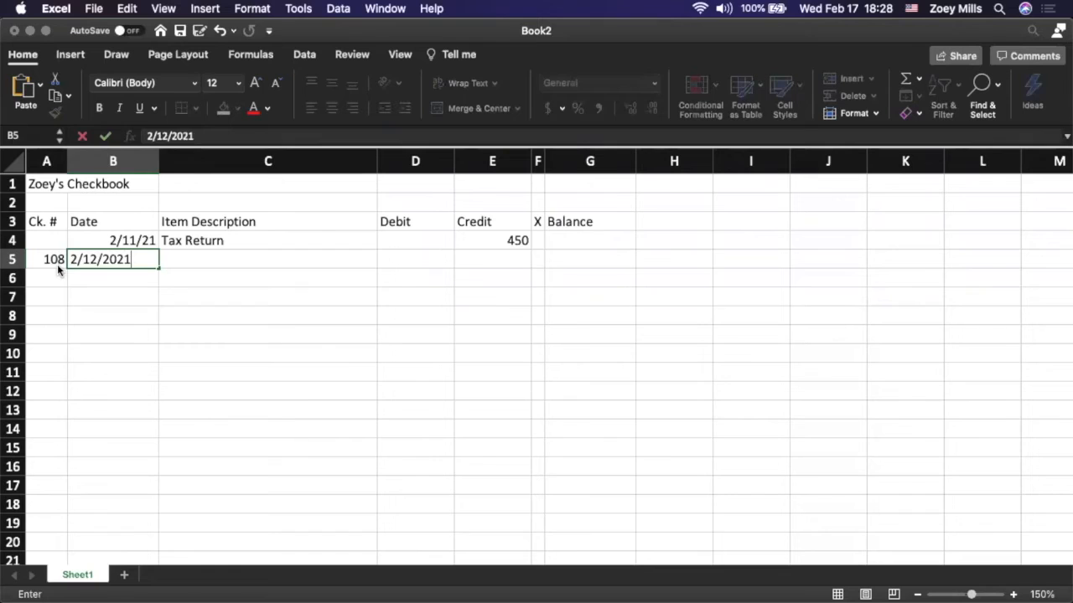
key("Tab")
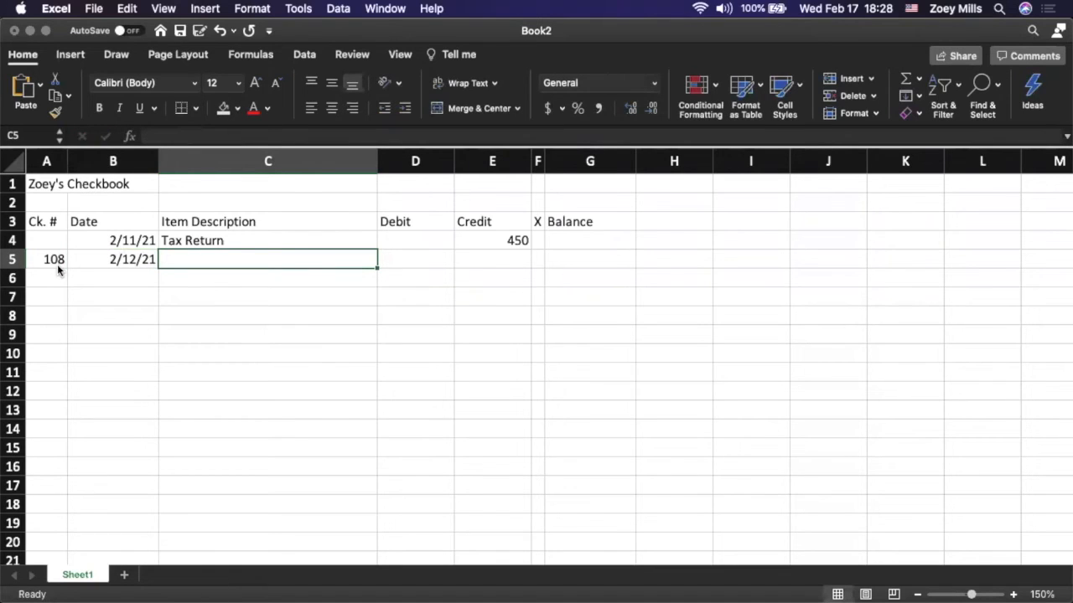
Enter "Car Payment" as the item description in row 5 with a debit of 350
type("Car ")
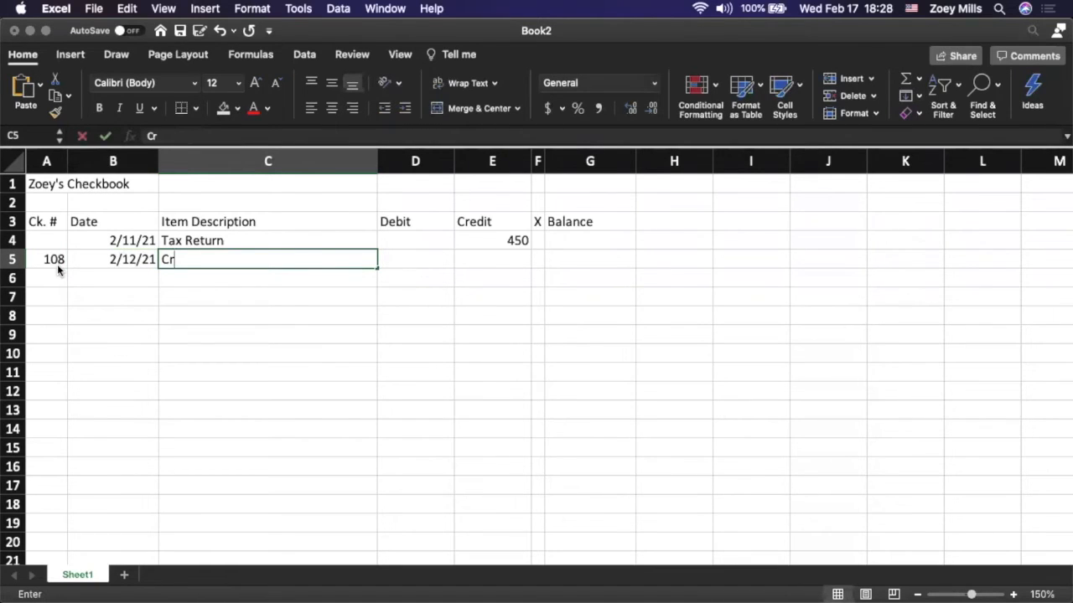
type("Payment")
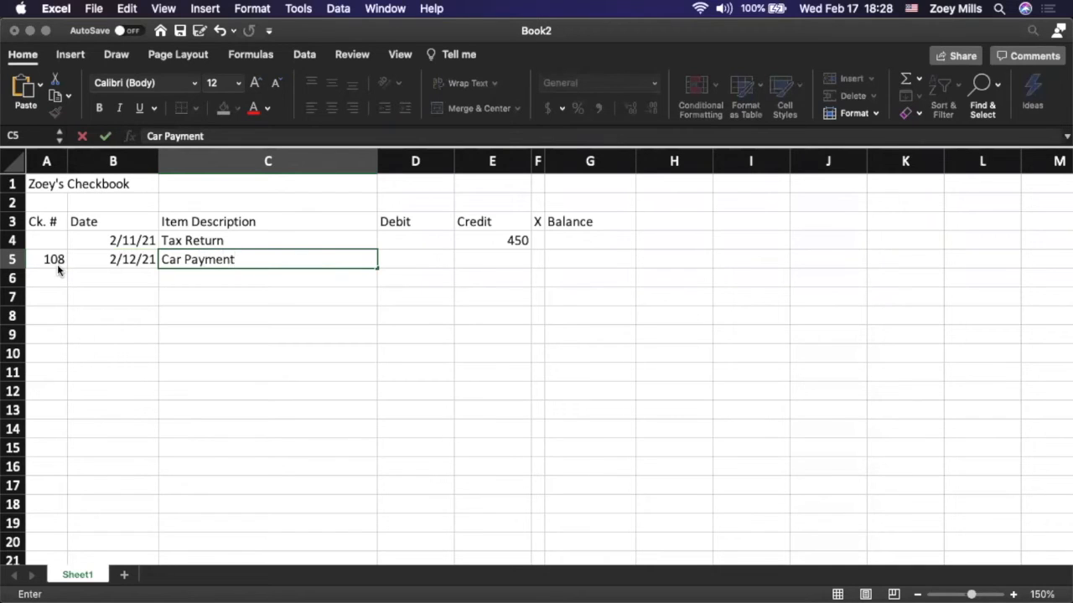
key("Tab")
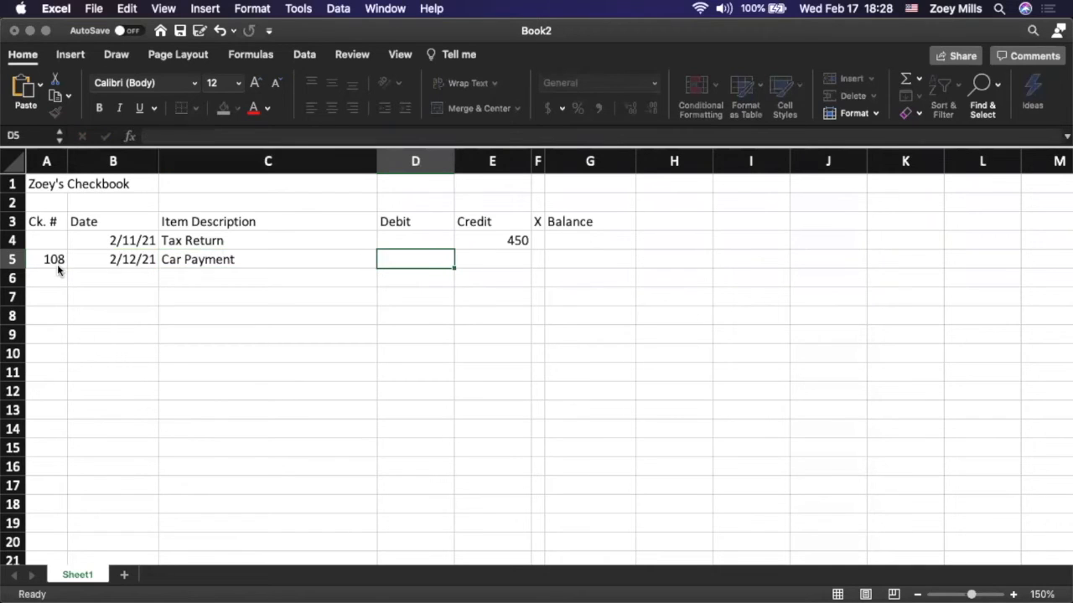
type("350")
key("Tab")
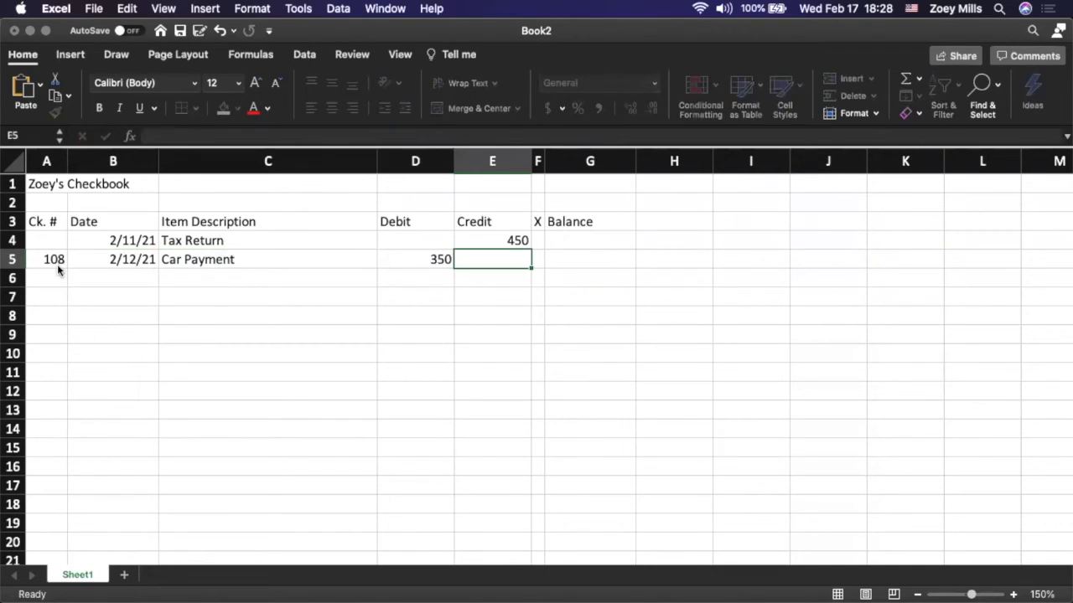
Enter the date 2/13/2021 for the third register entry in row 6, leaving the check number blank
key("Return")
key("Left")
key("Left")
key("Left")
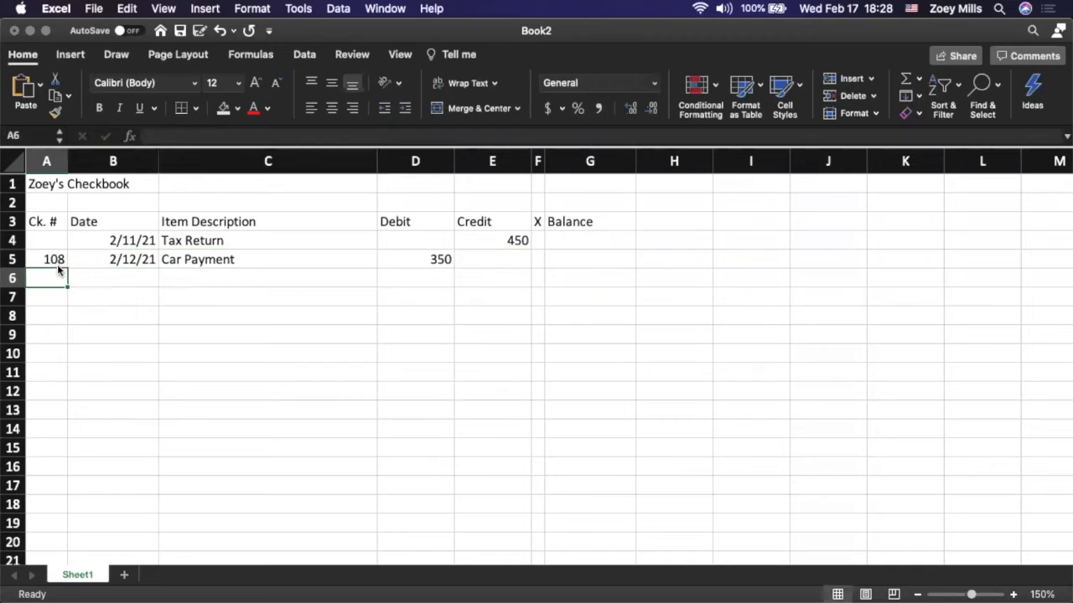
key("Right")
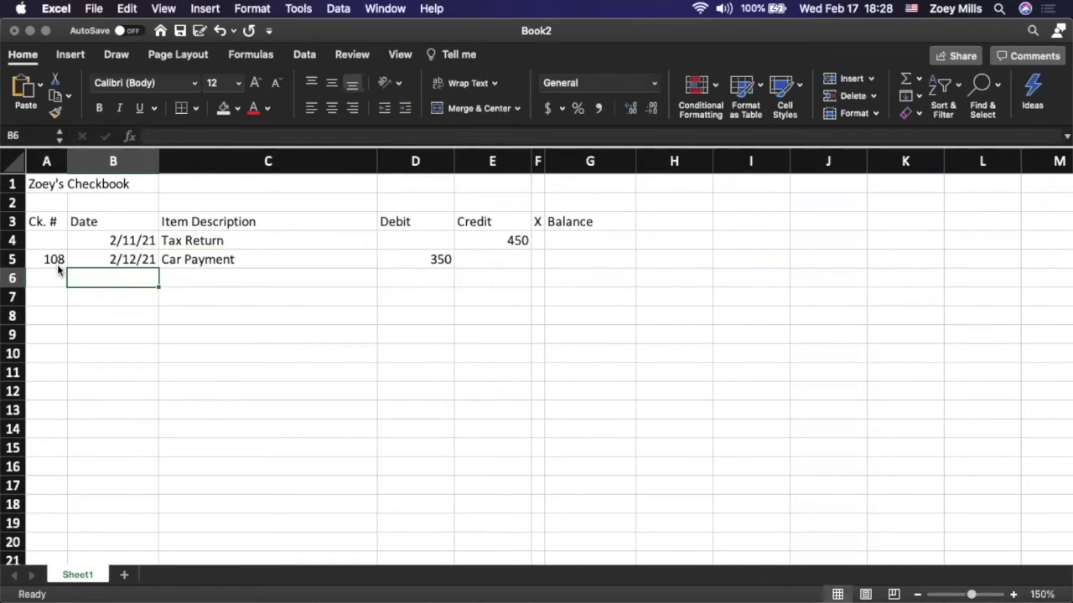
type("2/1")
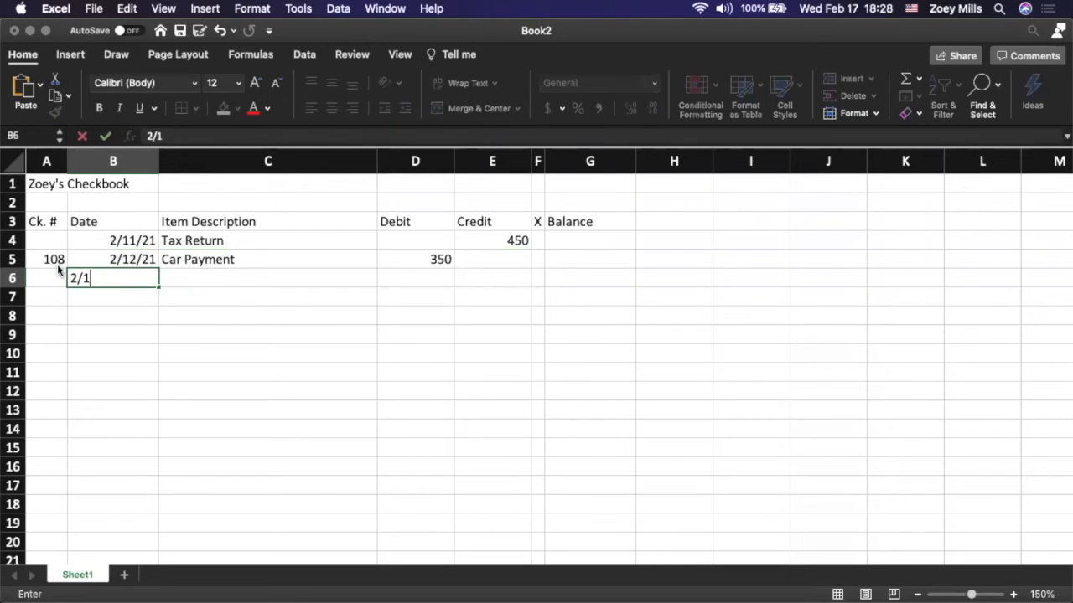
type("3/2021")
key("Tab")
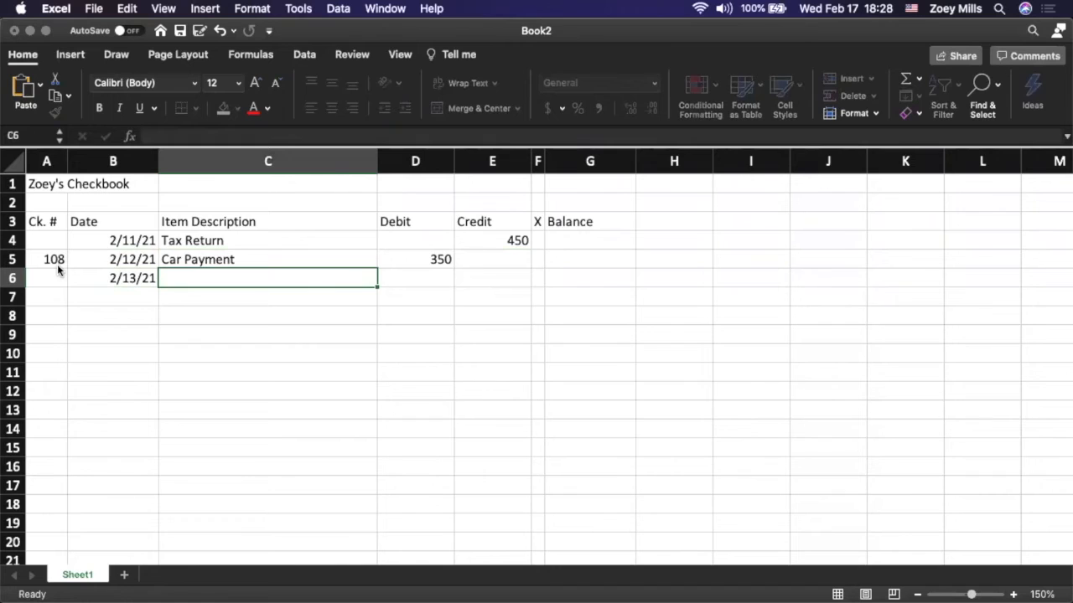
Enter "February Paycheck" as the item description in row 6 with a credit of 1,500
type("Fe")
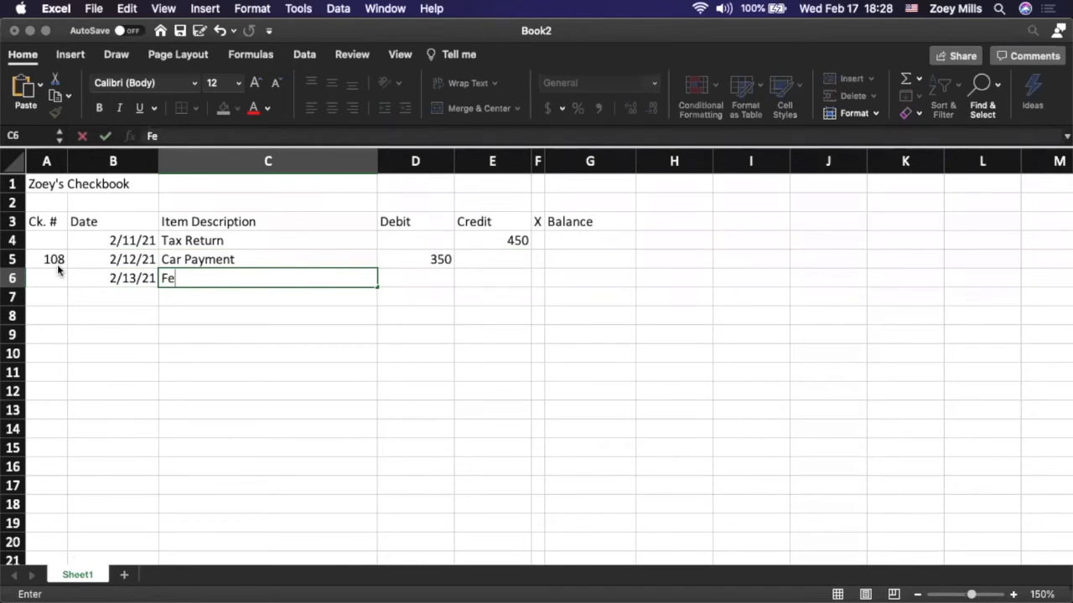
type("bruary Paycheck")
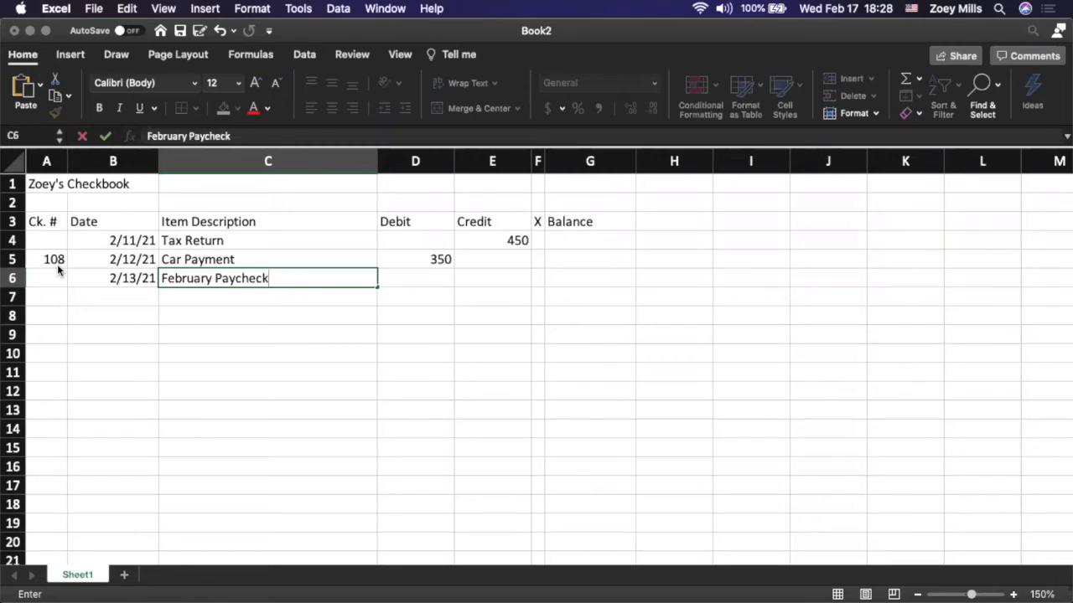
key("Tab")
key("Tab")
type("1,500")
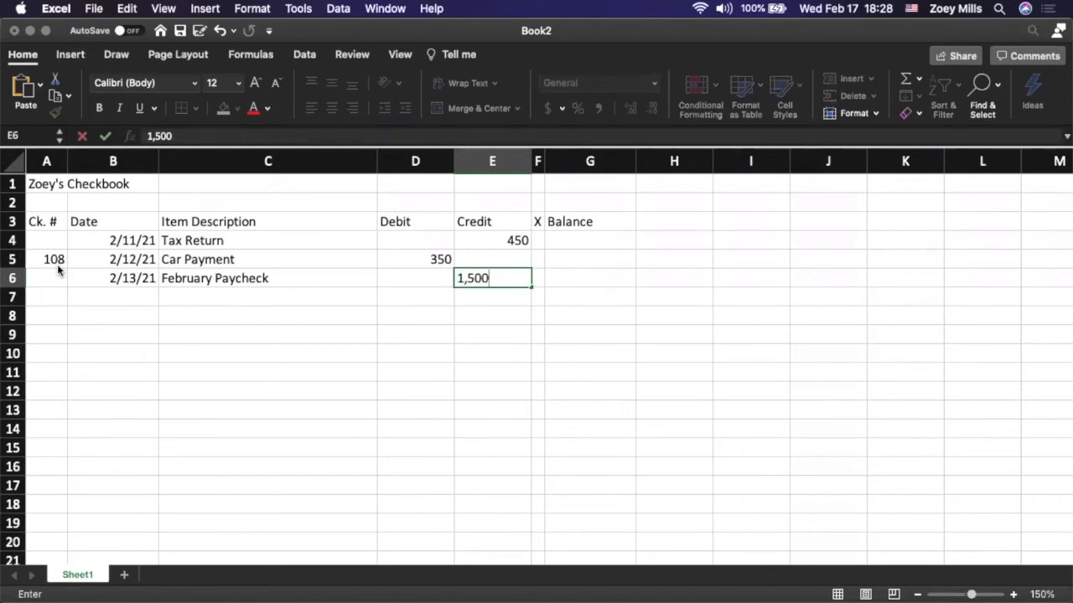
key("Return")
key("Left")
key("Left")
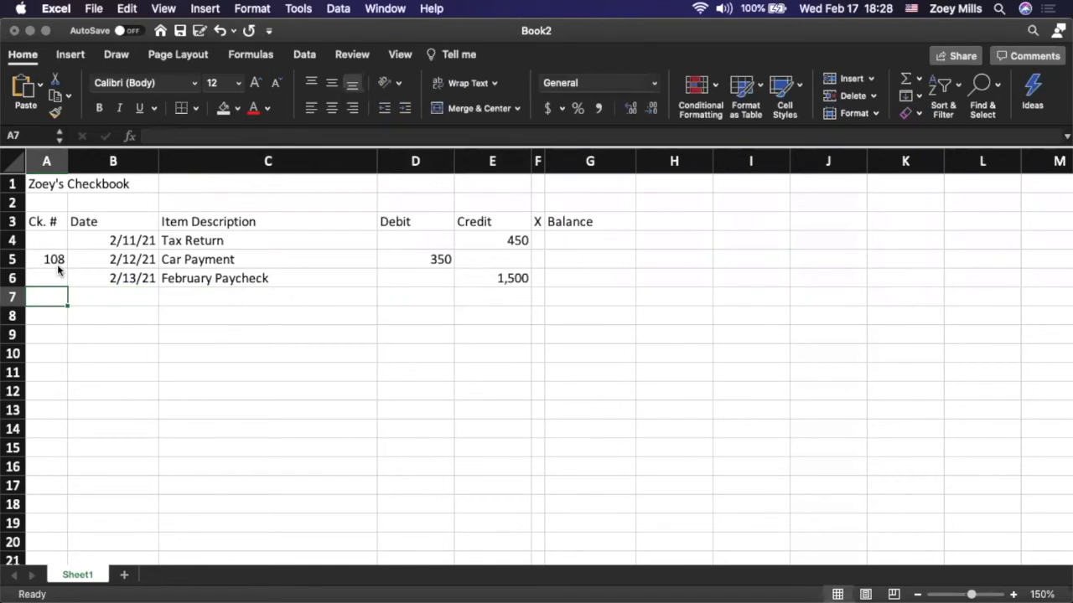
Start the register entry in row 7 with check number 109 and the date 2/13/2021
type("109")
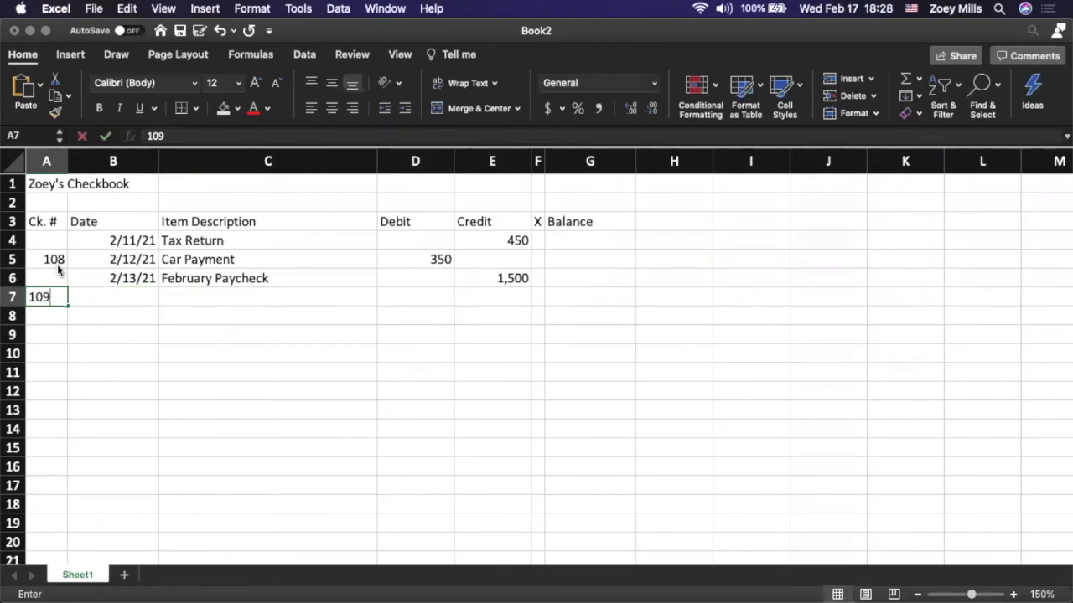
key("Tab")
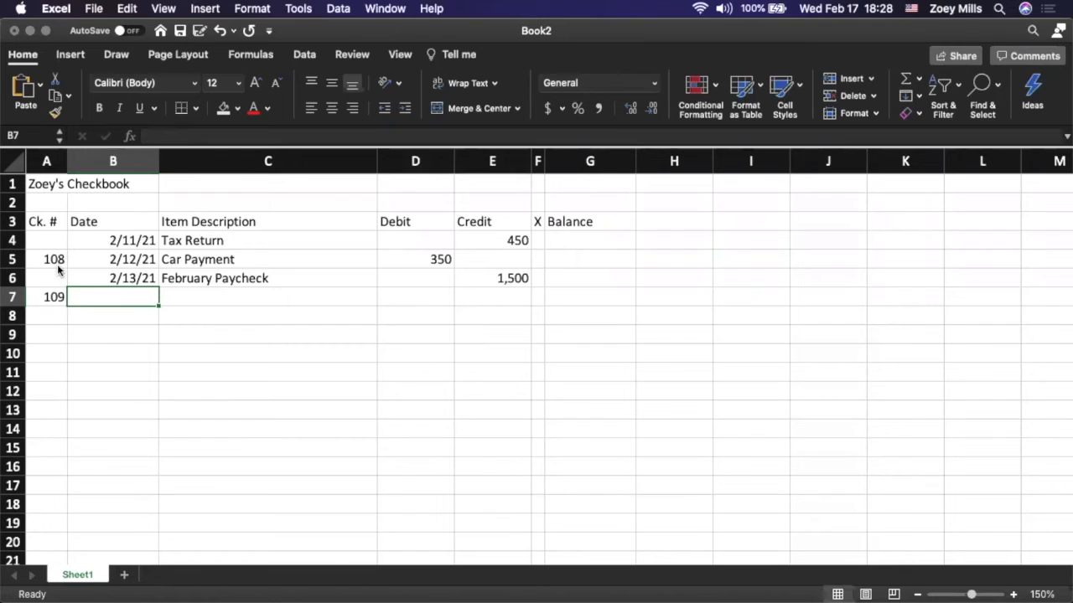
type("2/13/2021")
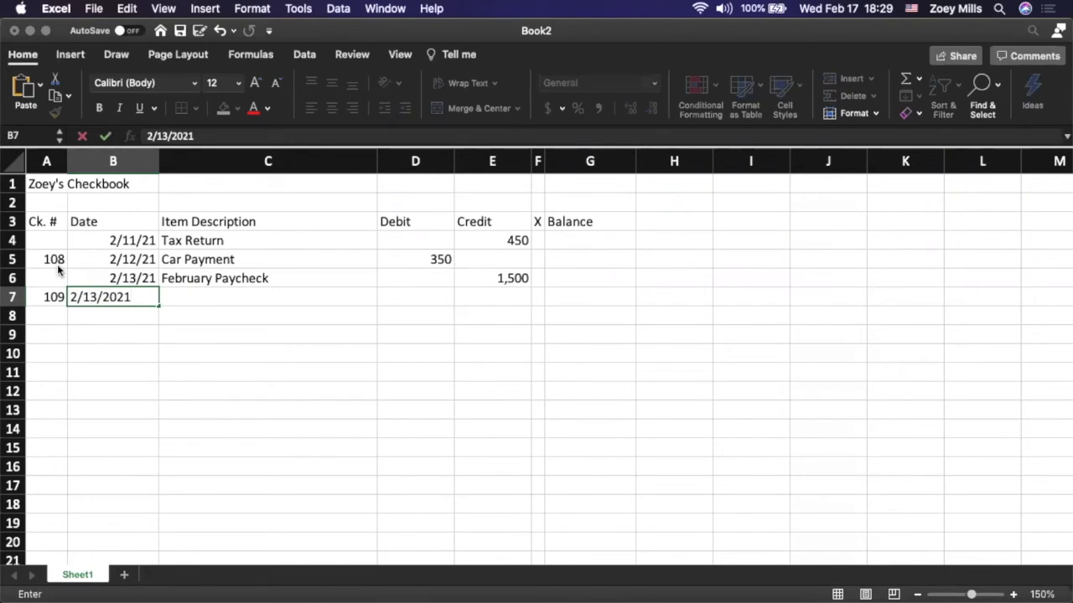
key("Tab")
Enter "Rent" as the item description in row 7 with a debit of 850.50
type("Rent")
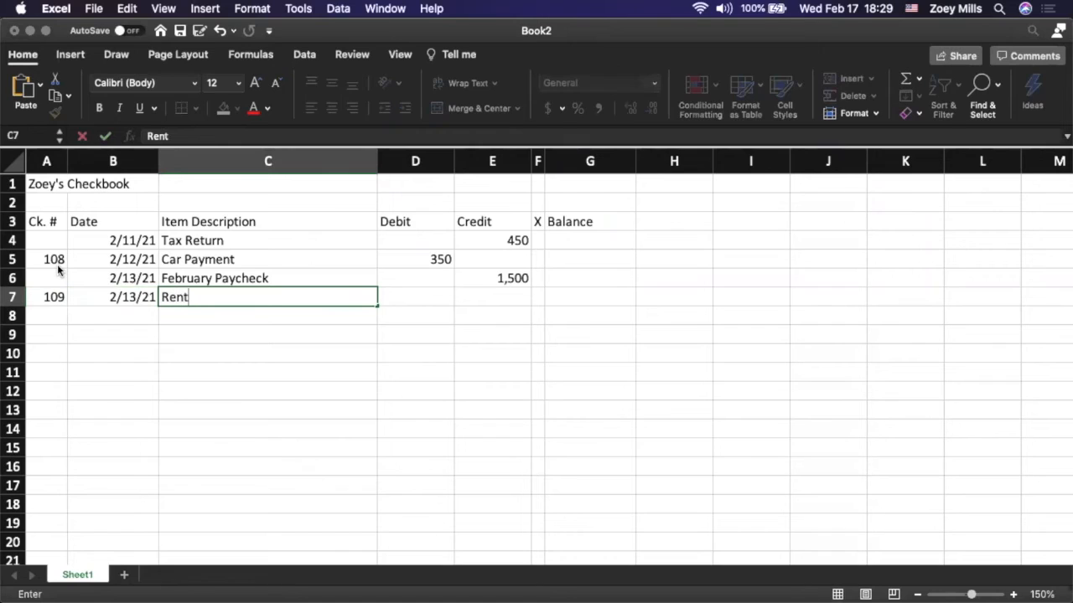
key("Tab")
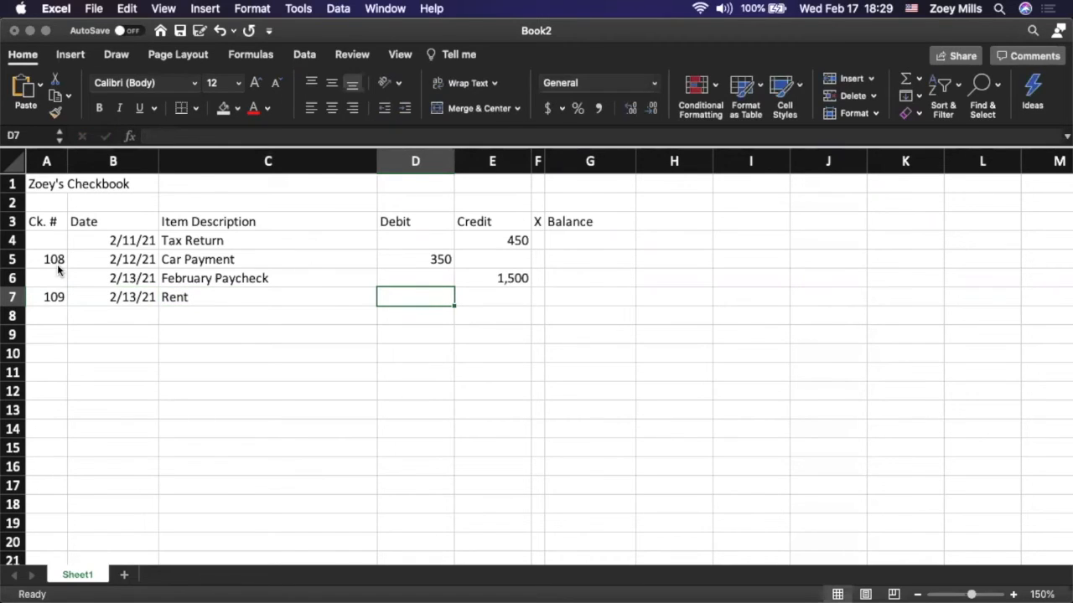
type("850.50")
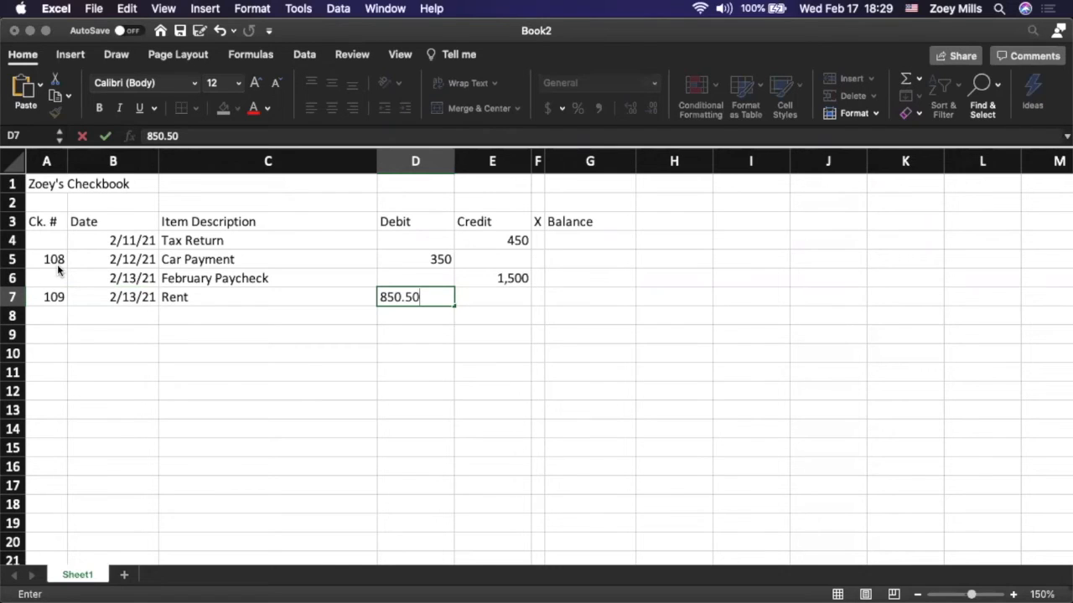
key("Return")
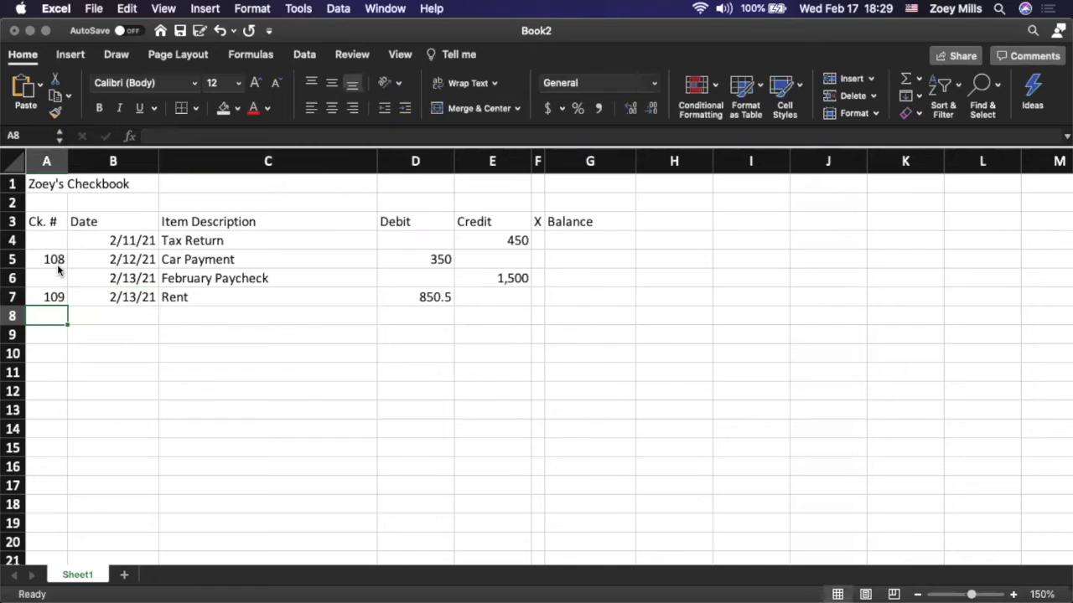
Enter the date 2/13/2021 for the register entry in row 8, leaving the check number blank
key("Tab")
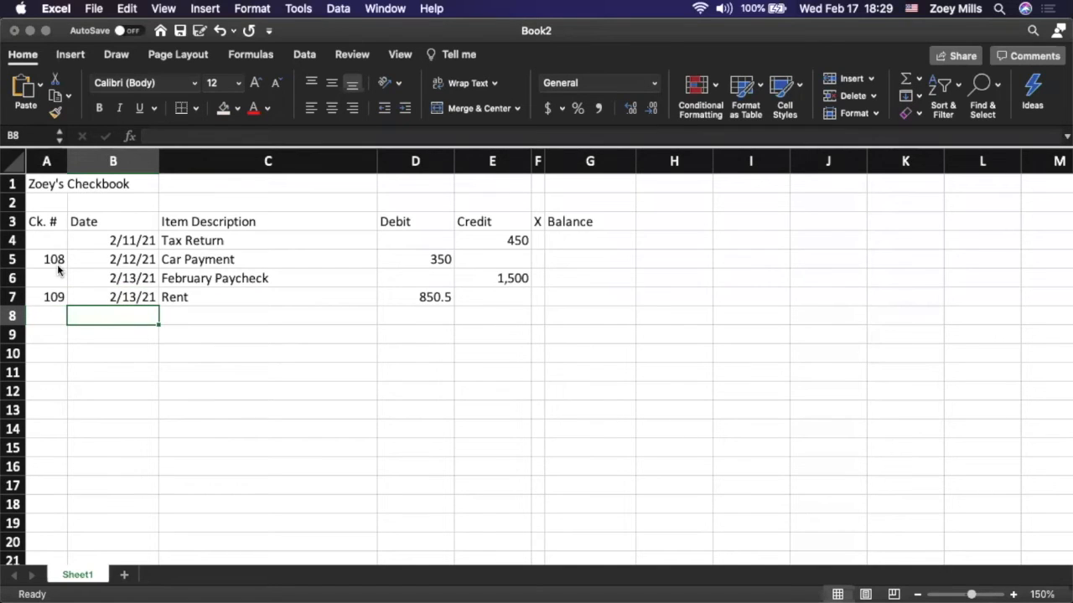
type("2/13/2021")
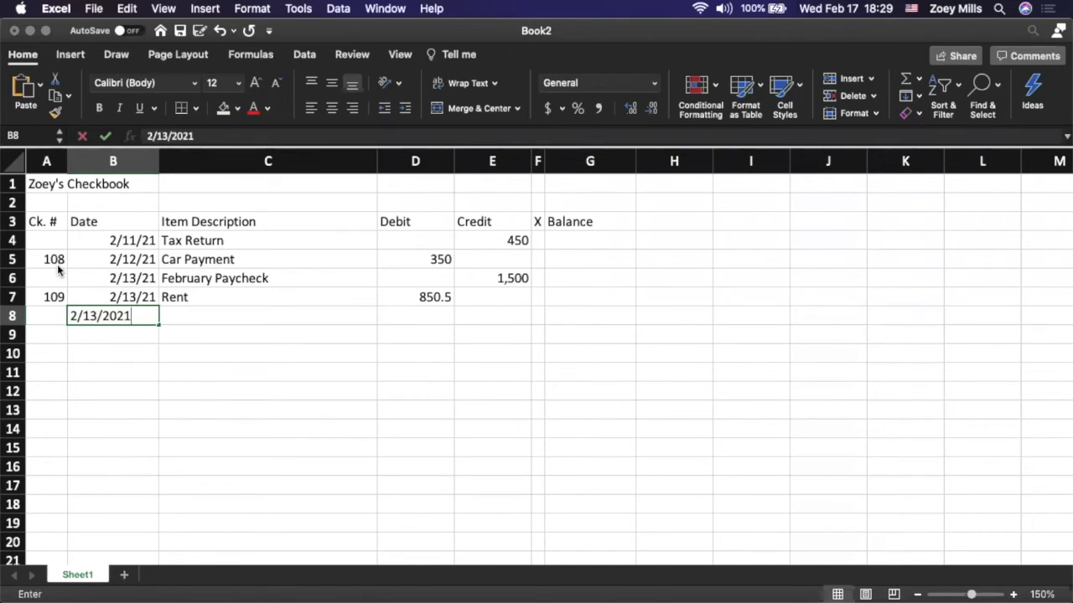
key("Tab")
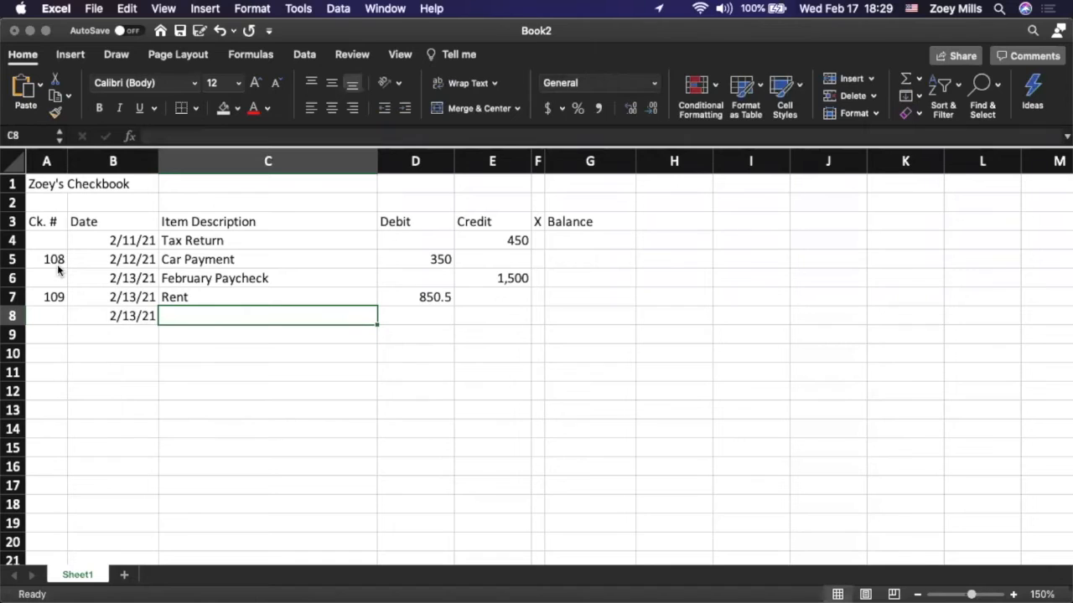
Enter "ATM Withdrawal" as the item description in row 8 with a debit of 100
type("ATM ")
type("Wtih")
key("BackSpace")
key("BackSpace")
key("BackSpace")
type("ith")
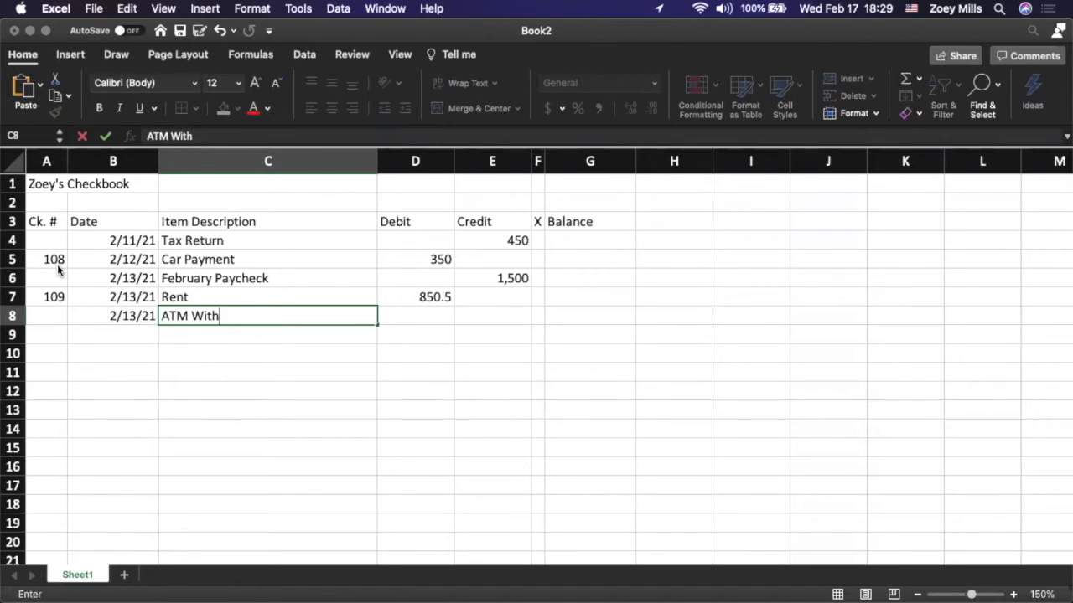
type("drawal")
key("Tab")
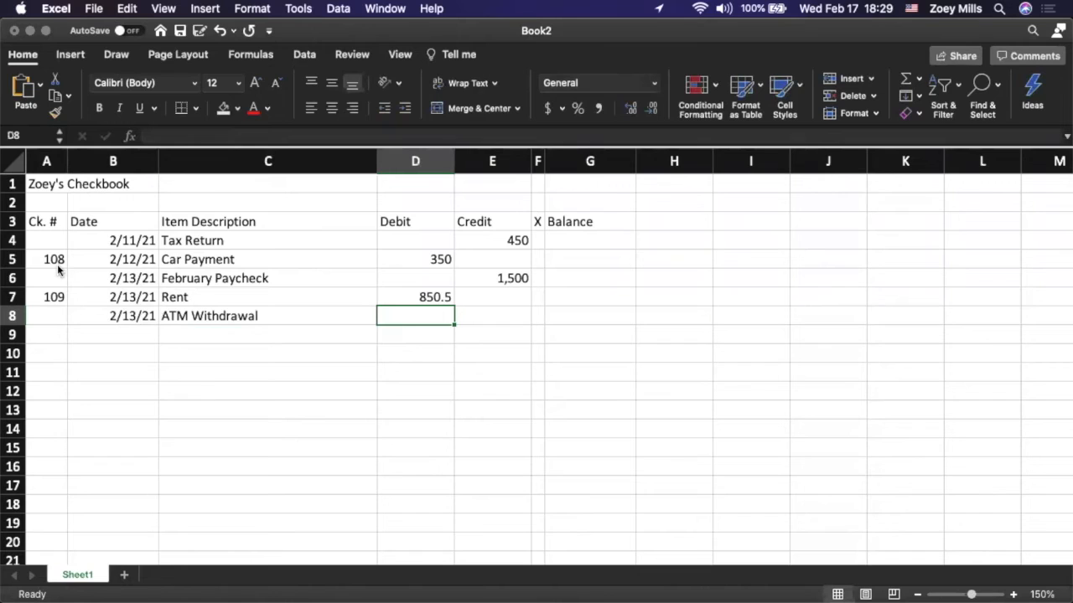
type("100")
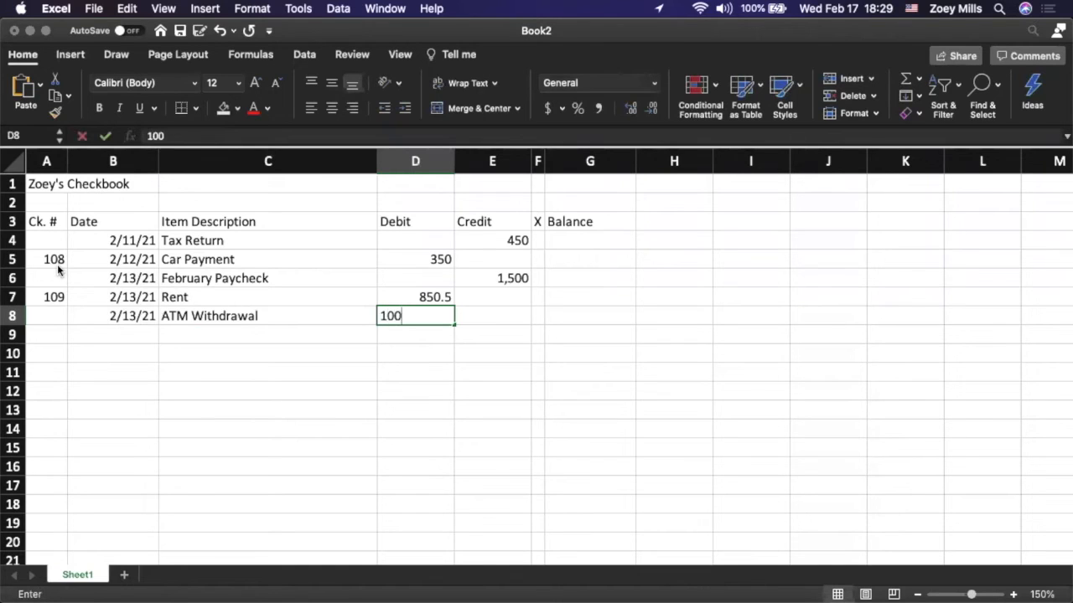
key("Return")
Start the register entry in row 9 with check number 110 and the date 2/15/2021
key("Left")
key("Left")
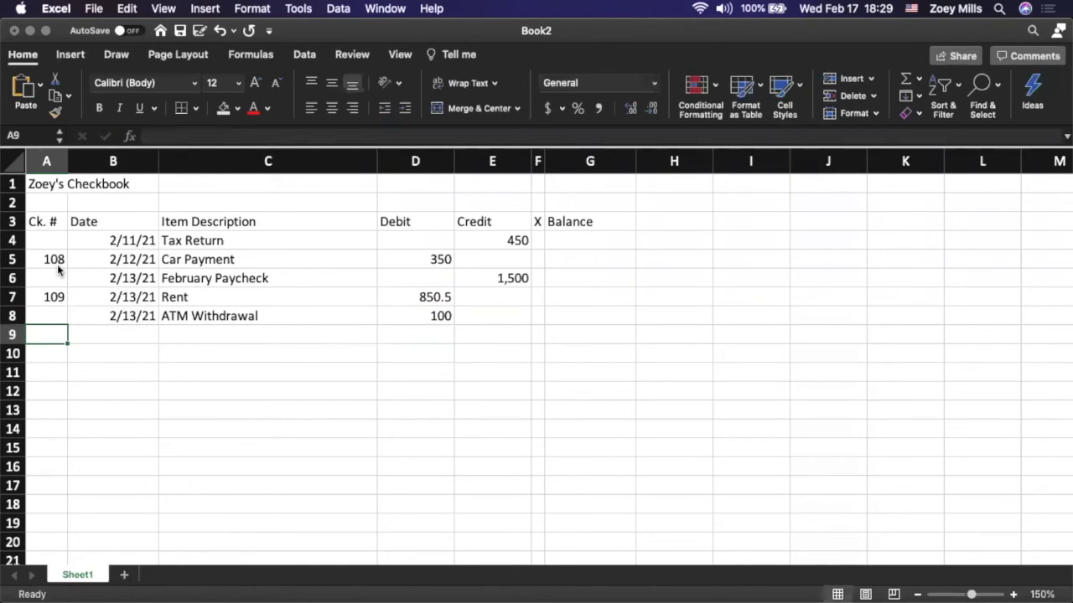
type("110")
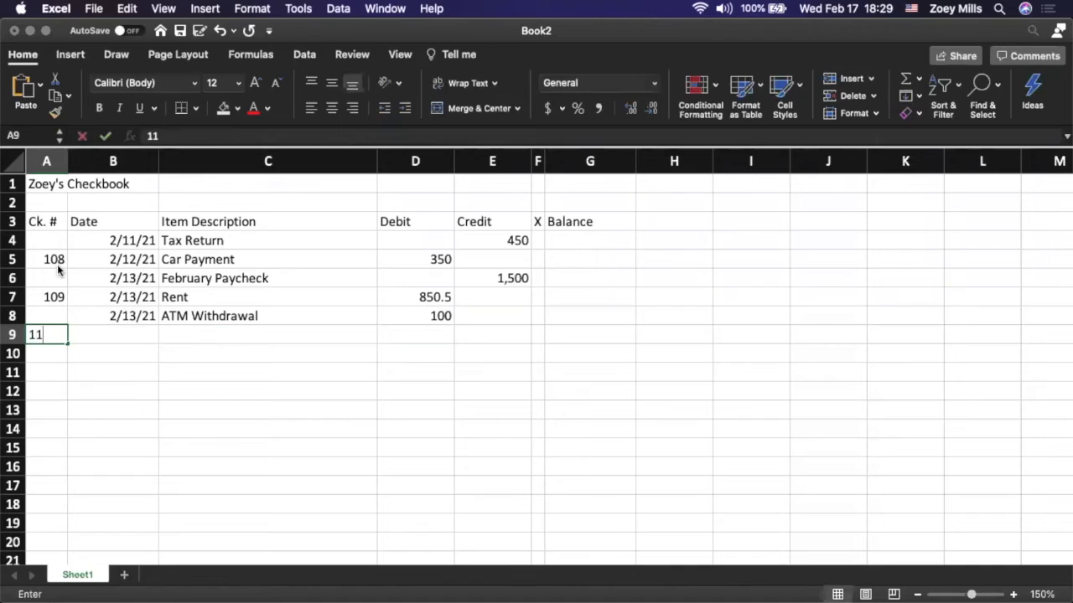
key("Tab")
type("2/15/2021")
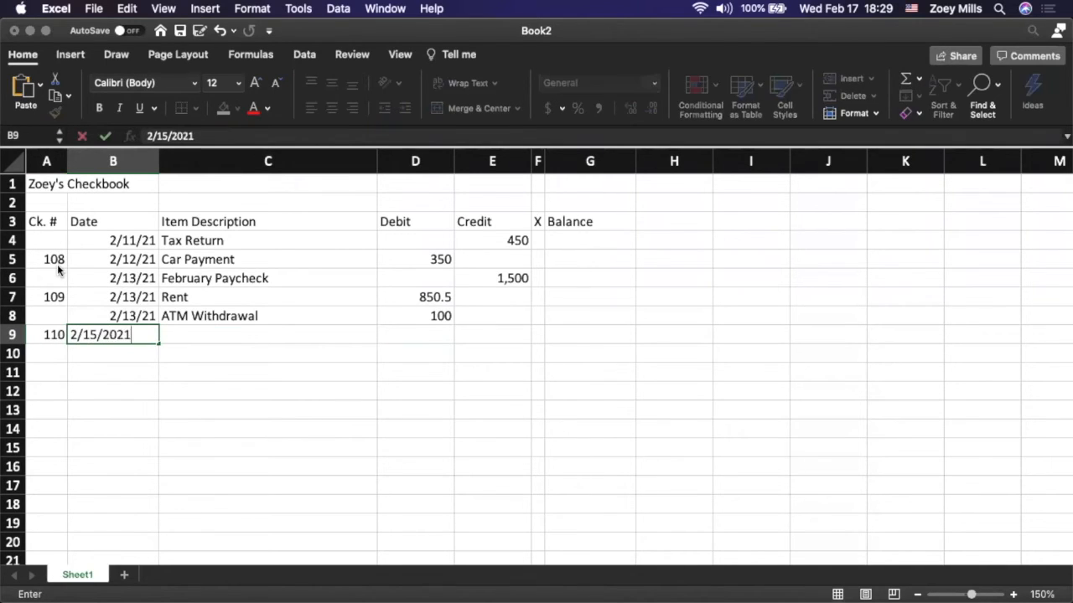
key("Tab")
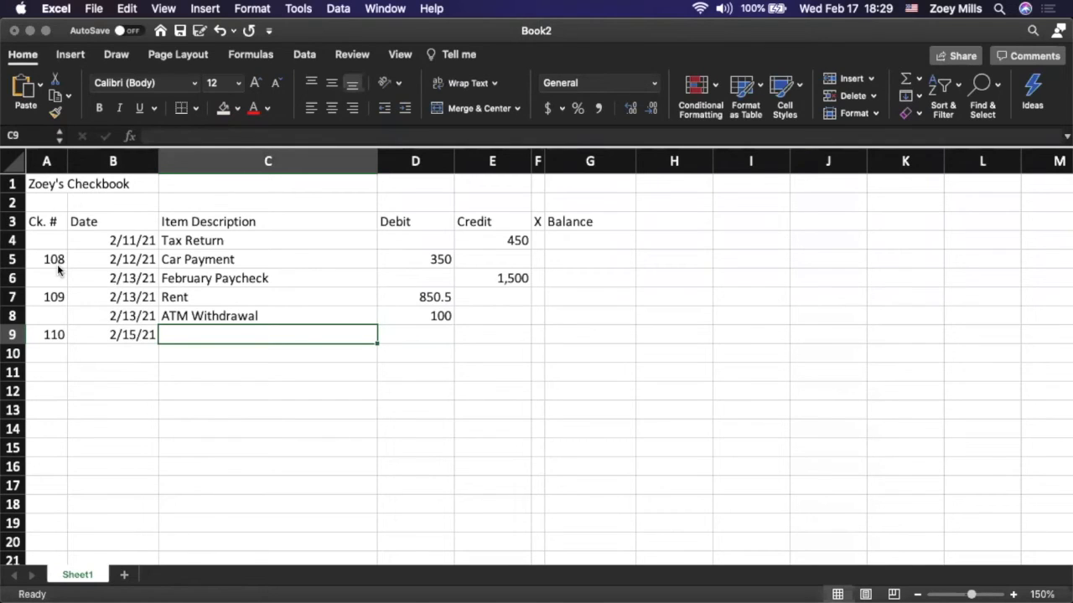
Enter "Groceries" as the item description in row 9 with a debit of 135.89
type("Groceries")
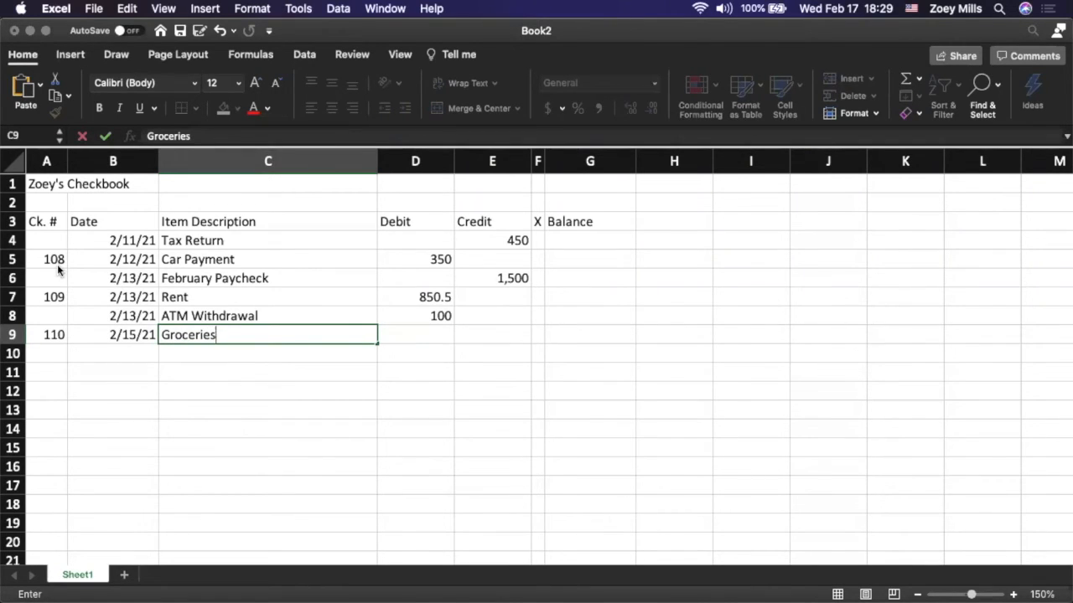
key("Tab")
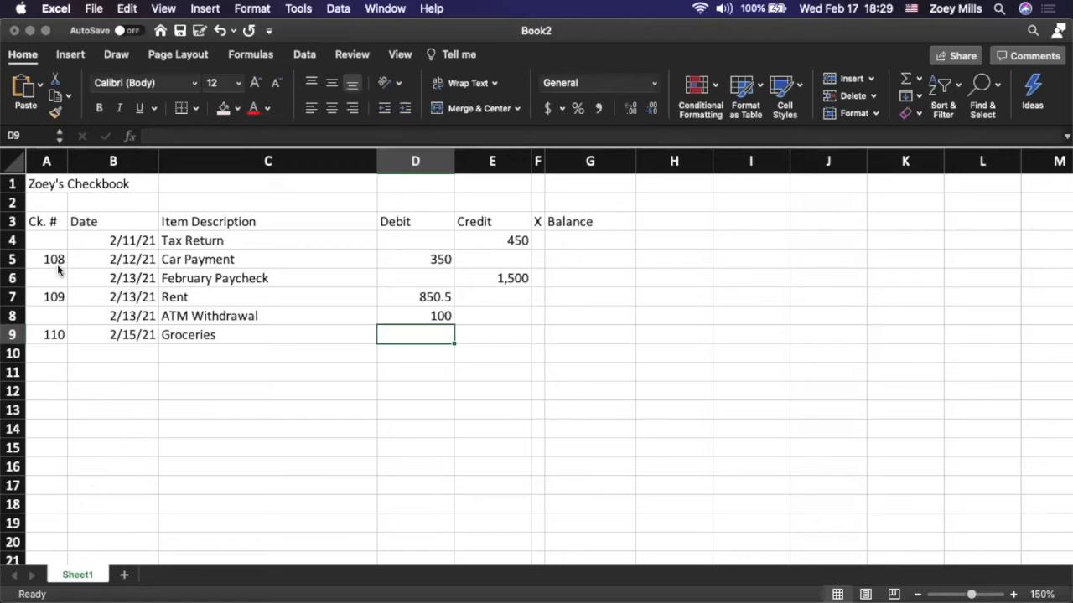
type("13")
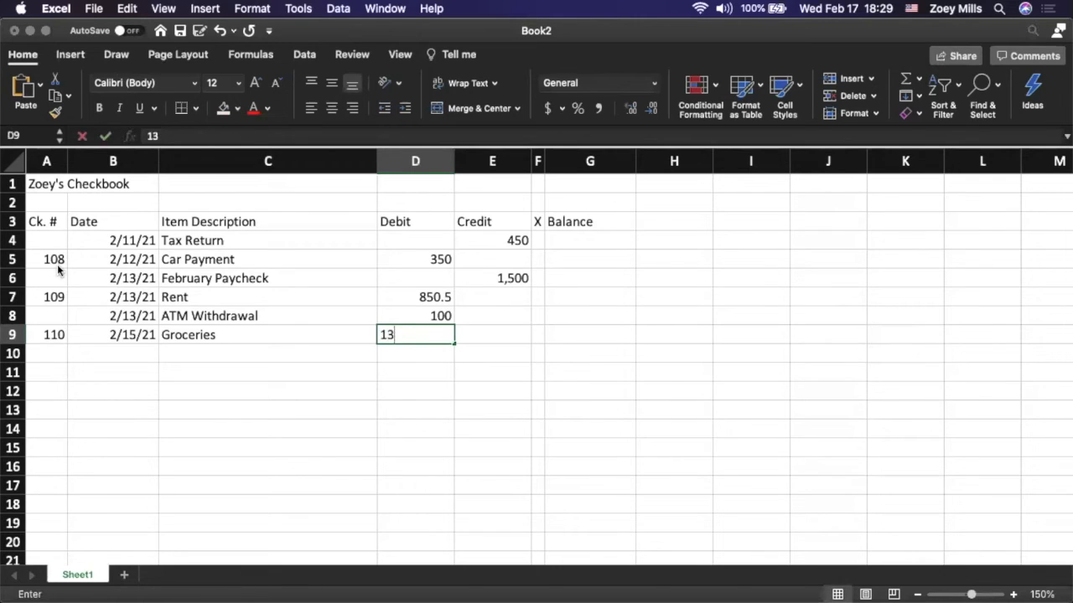
type("5.89")
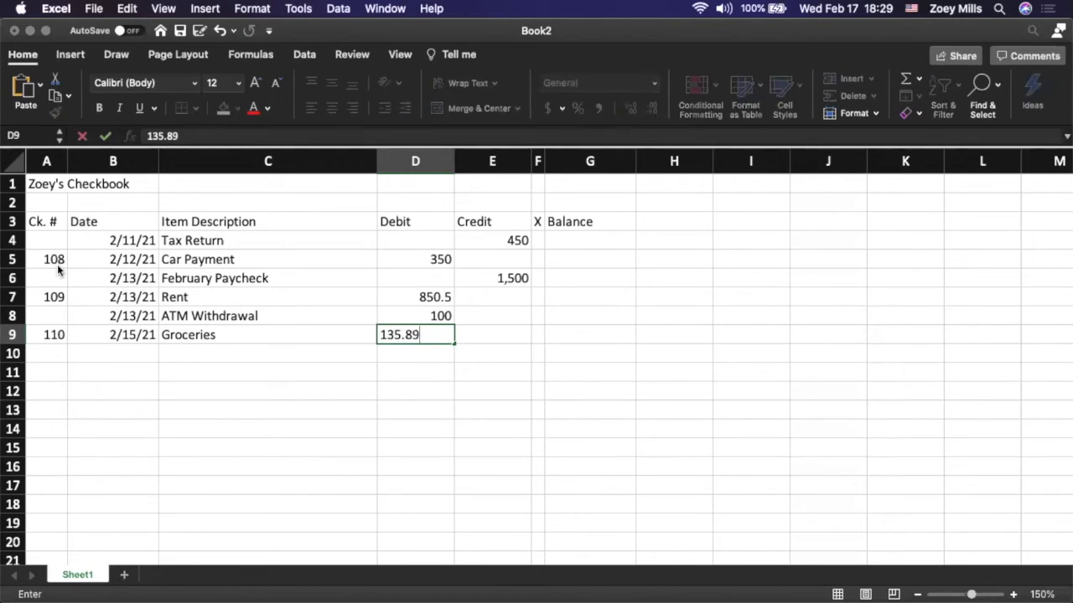
key("Return")
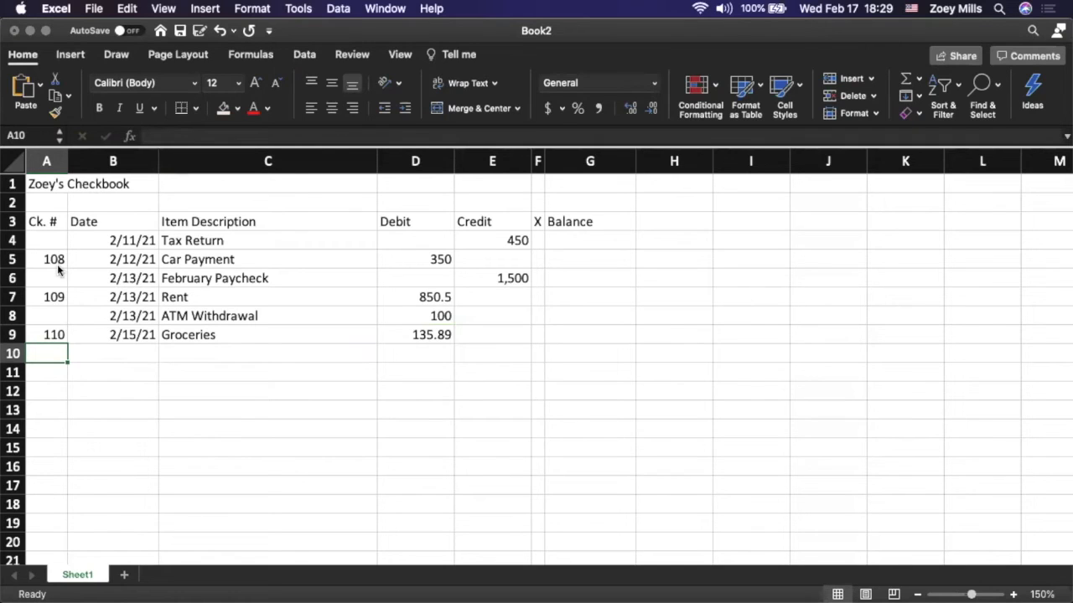
Enter the date 2/15/21 for the register entry in row 10, leaving the check number blank
key("Tab")
type("2/15/")
key("Tab")
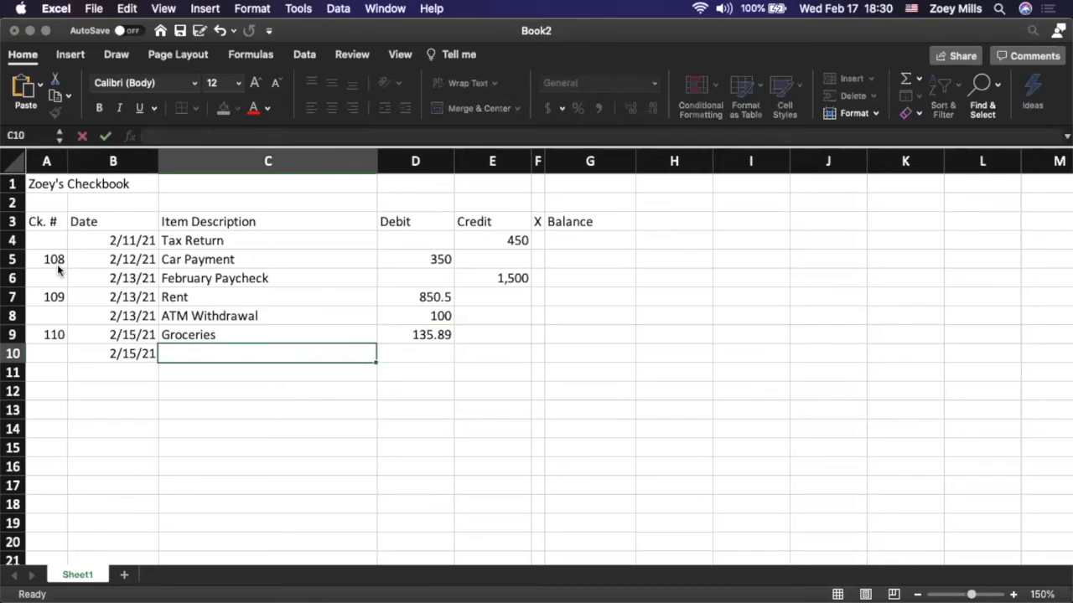
Enter "Cash Deposit" as the item description in row 10 with a credit of 250
type("Cash Deposit")
key("Tab")
key("Tab")
type("250")
key("Return")
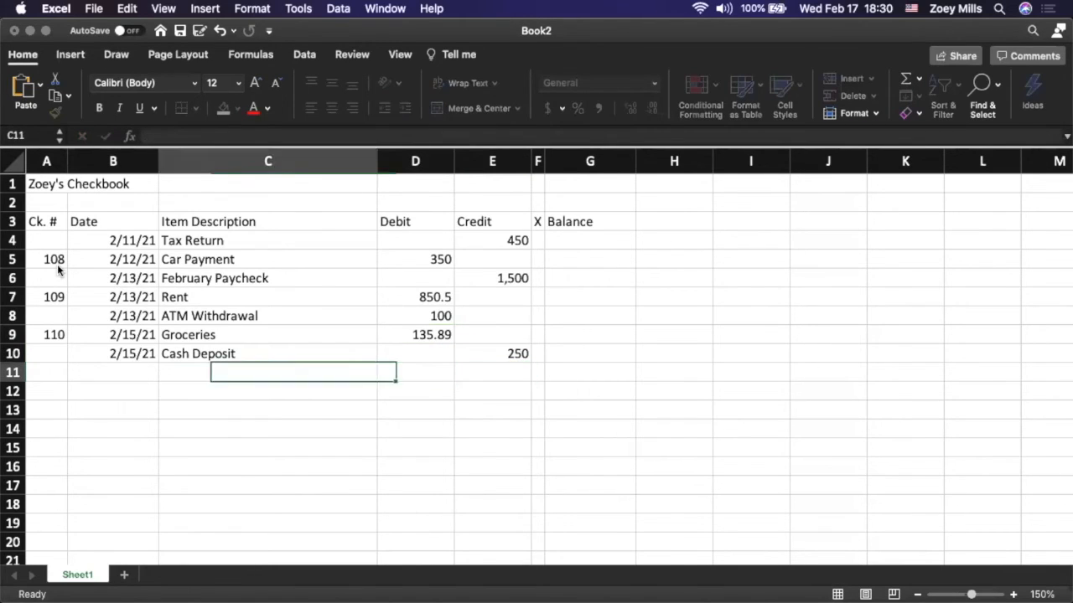
Start the register entry in row 11 with check number 111 and the date 2/17/2021
key("Home")
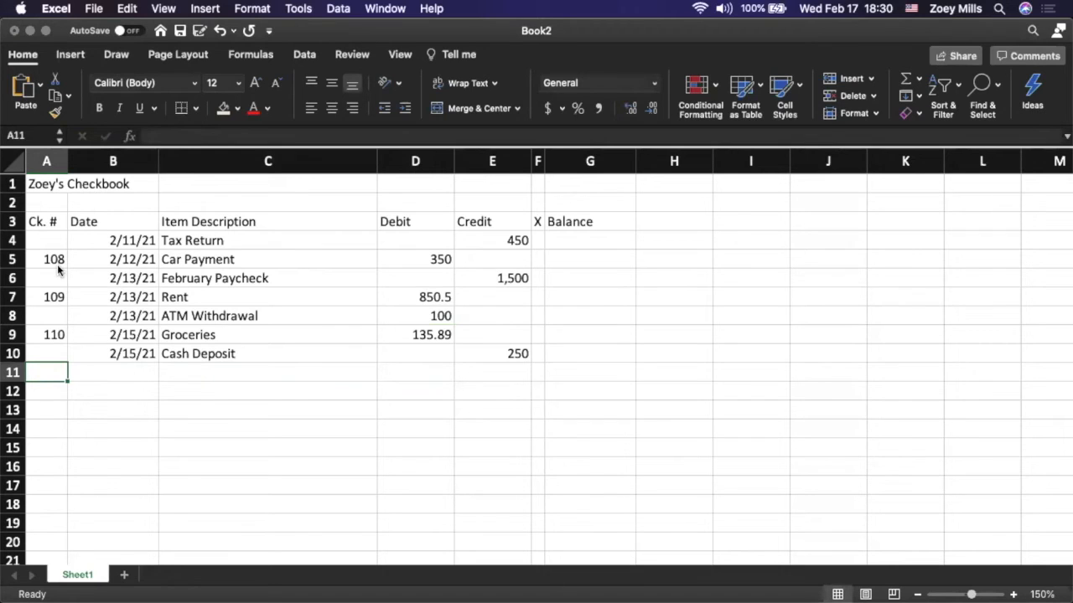
type("111")
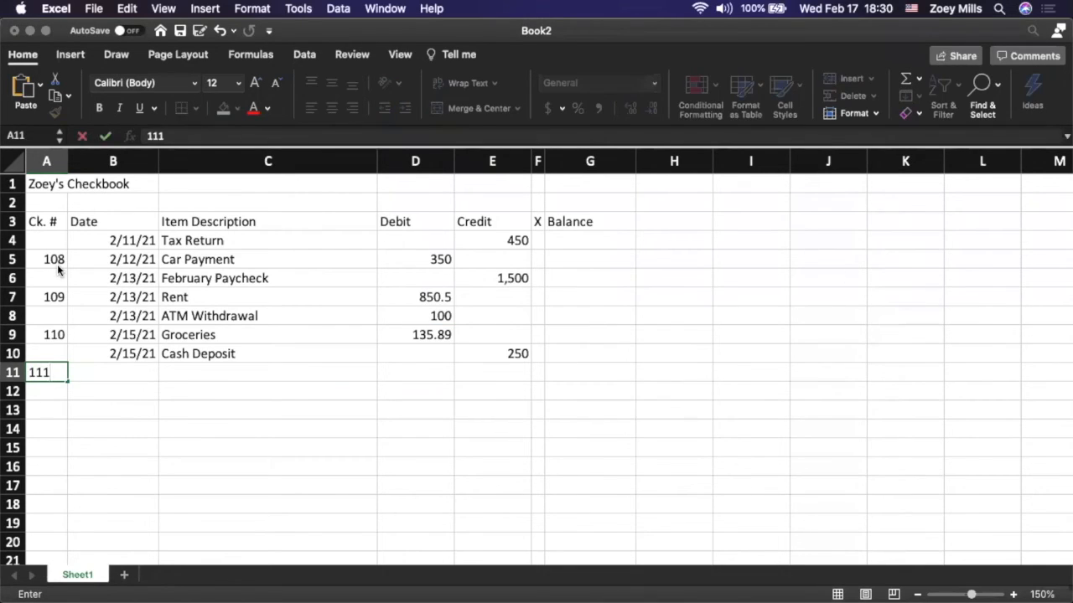
key("Tab")
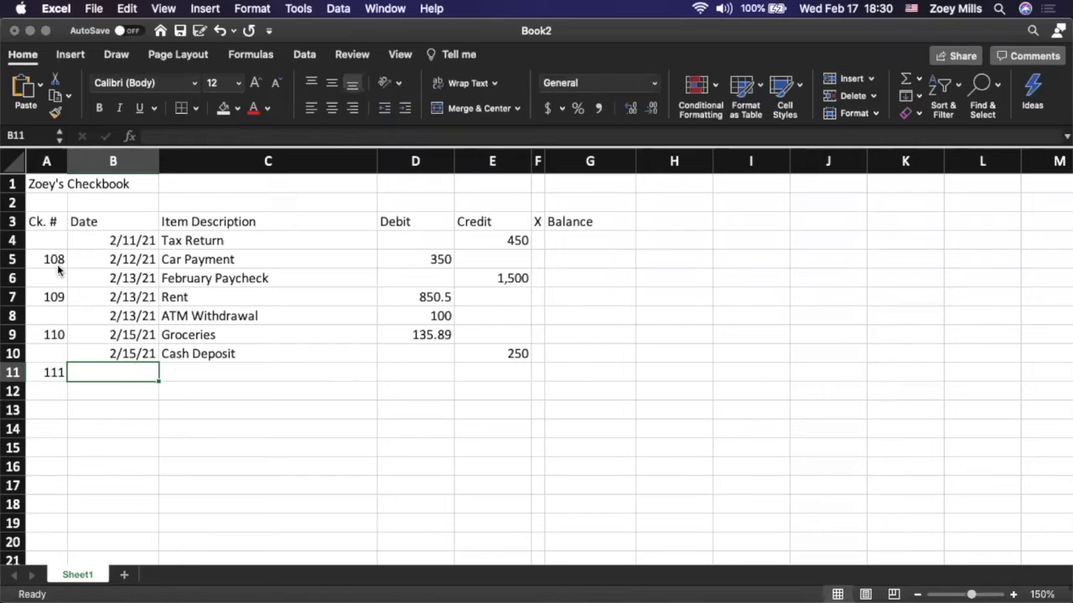
type("2/17/2021")
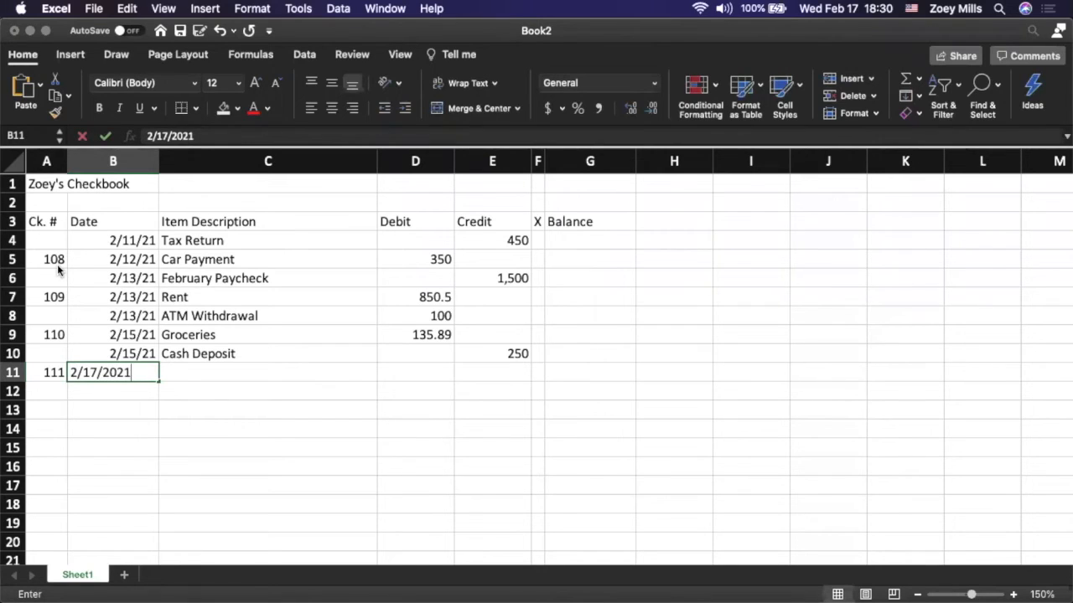
key("Tab")
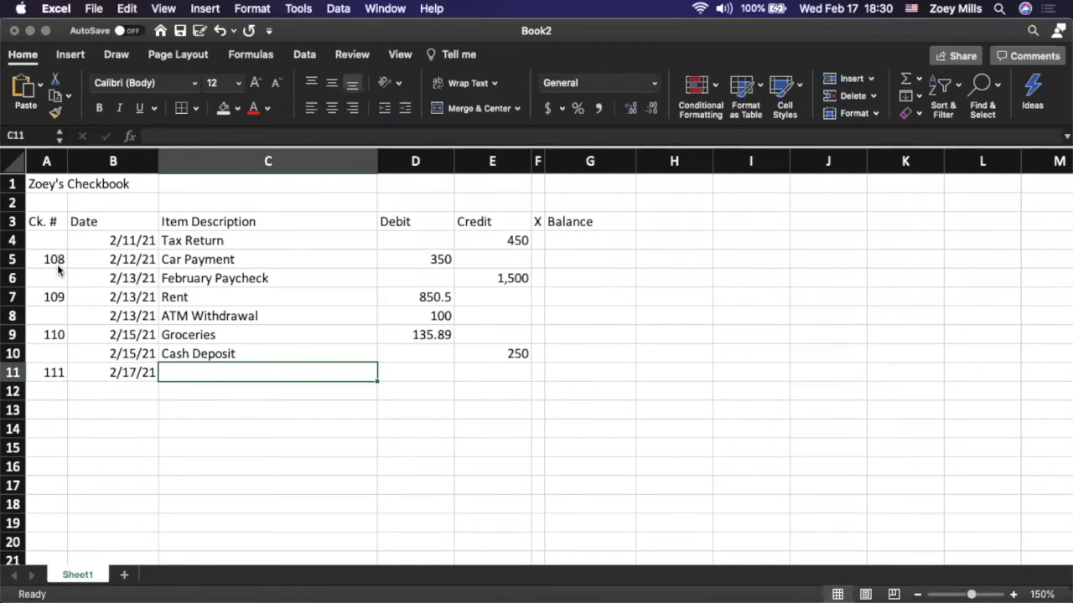
Enter "Target Run" as the item description in row 11 with a debit of 45.67
type("Target R")
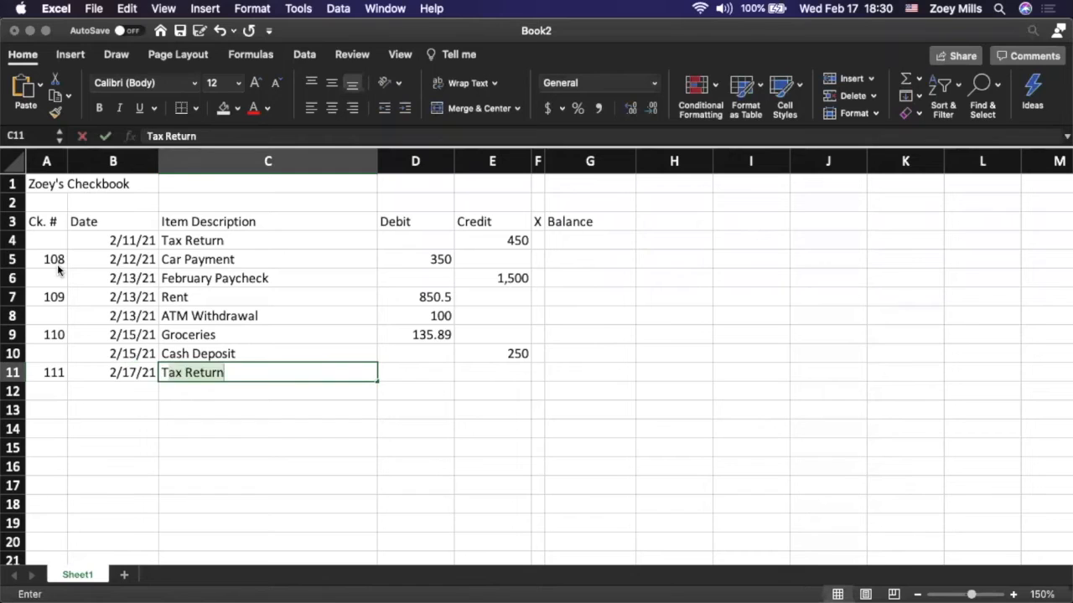
type("un")
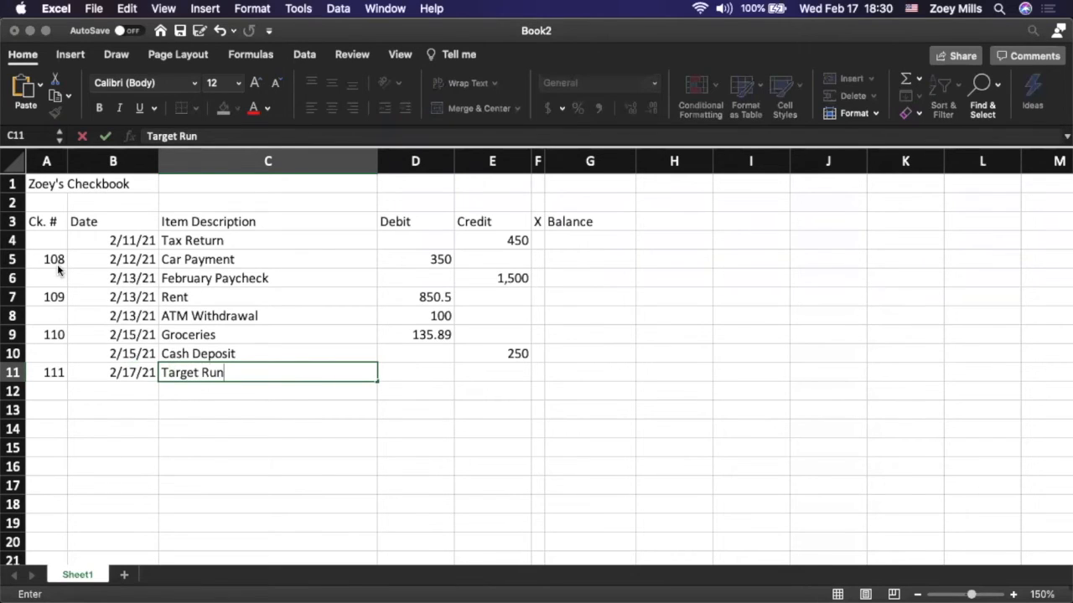
key("Tab")
type("4")
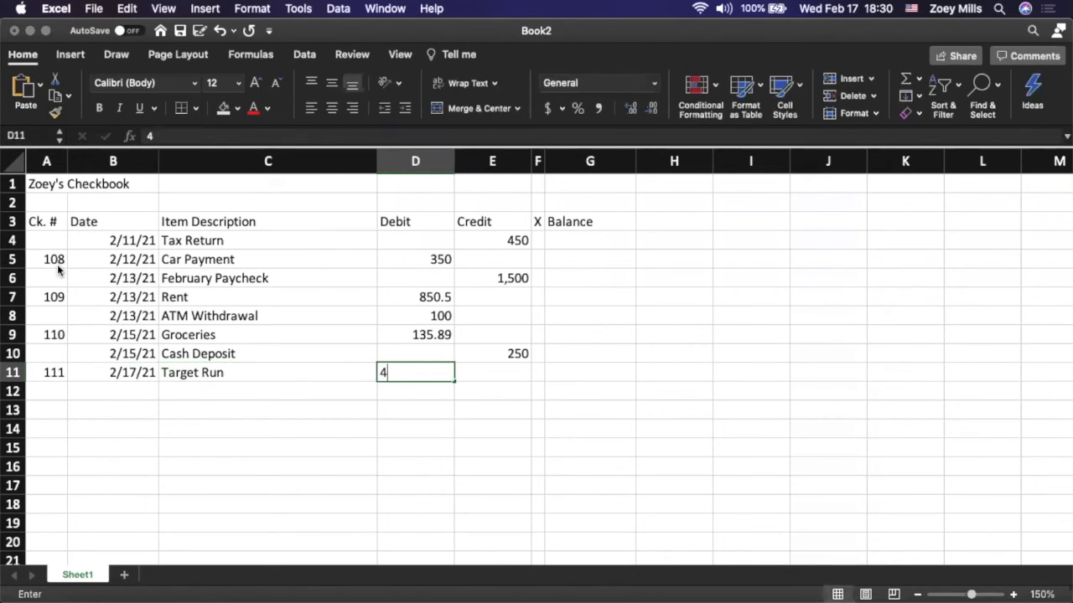
type("5.67")
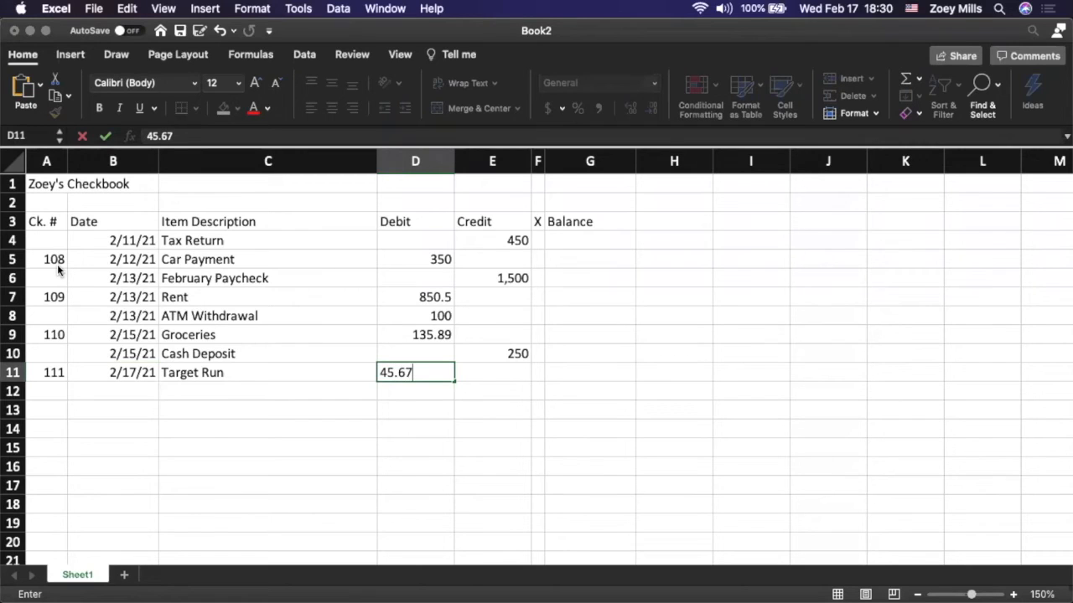
key("Return")
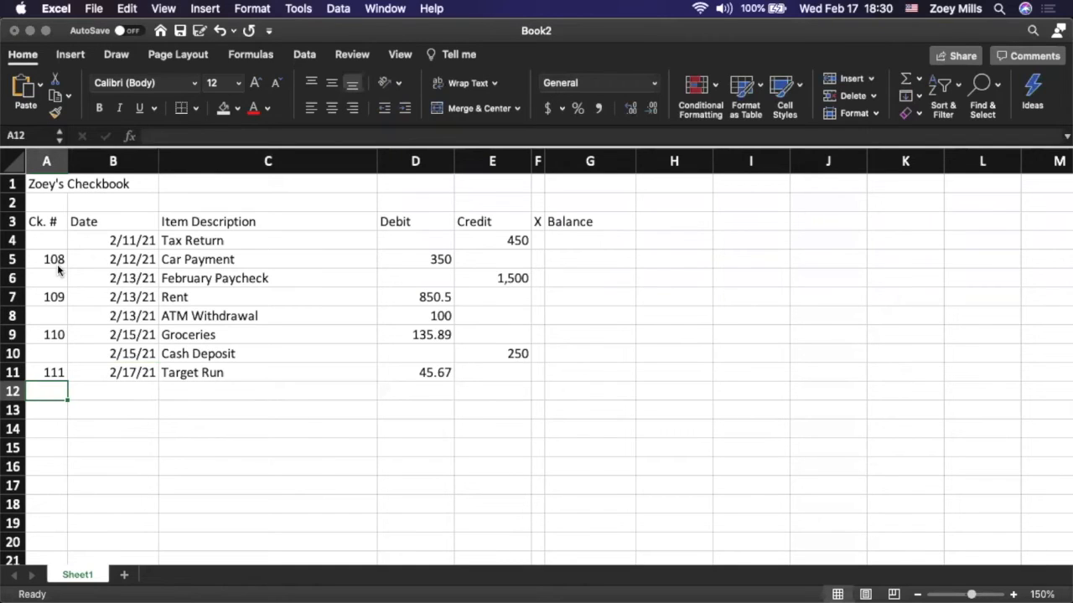
Start the register entry in row 12 with check number 112 and the date 2/18/2021
type("112")
key("Tab")
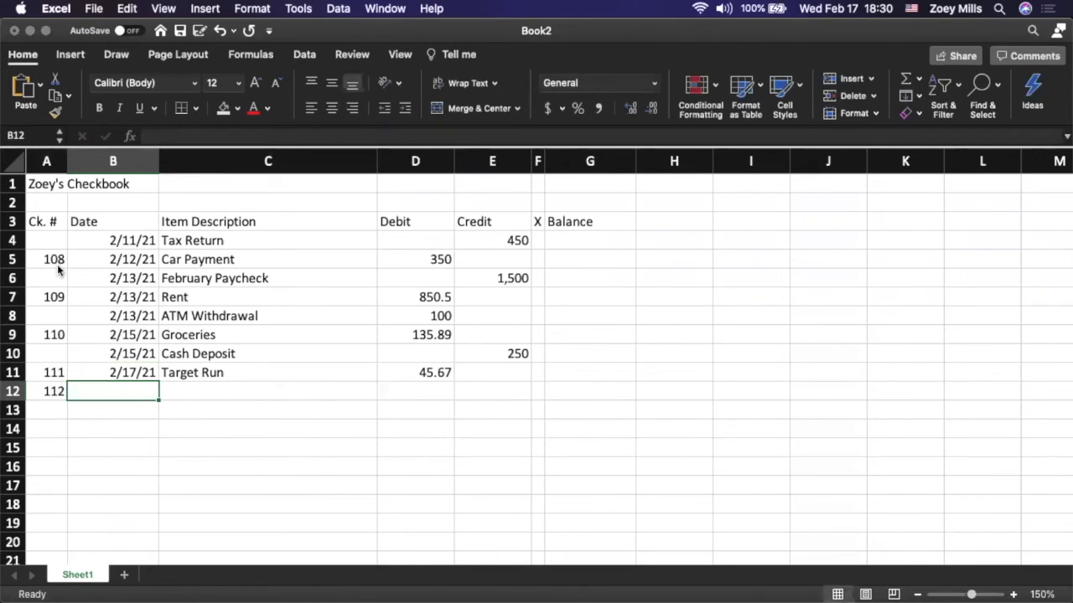
type("2/18")
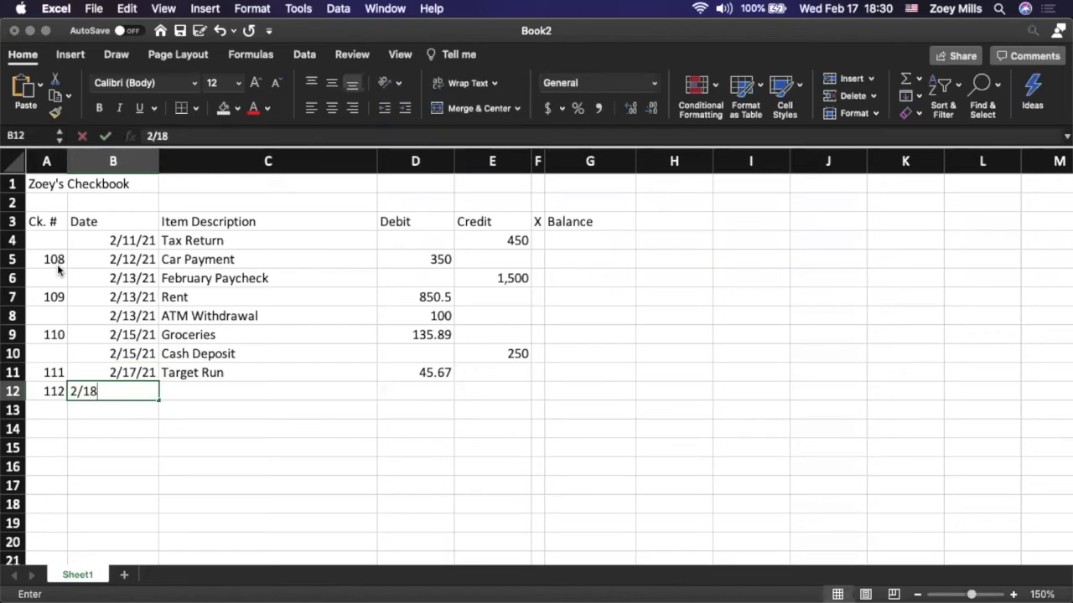
type(".2021")
key("BackSpace")
key("BackSpace")
key("BackSpace")
key("BackSpace")
key("BackSpace")
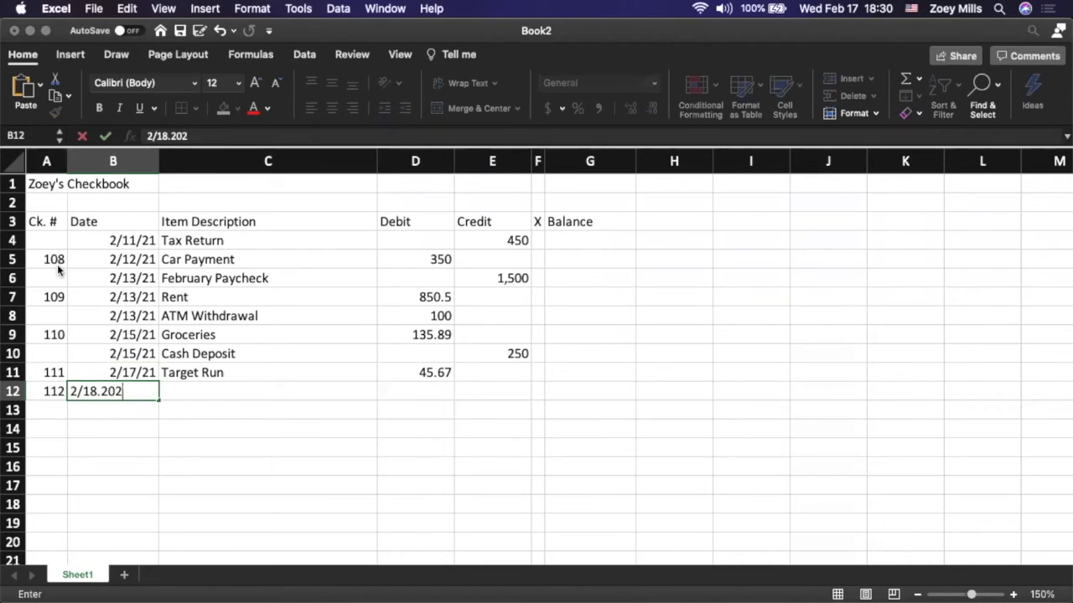
type("/2021")
key("Tab")
Enter "Medication" as the item description in row 12 with a debit of 50.25
type("Medication")
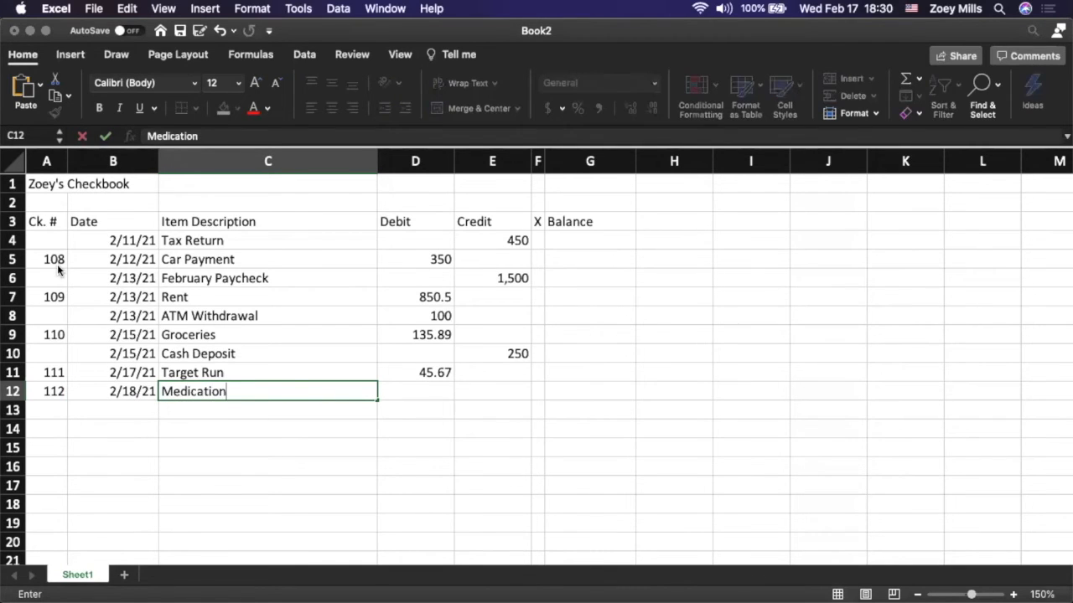
key("Tab")
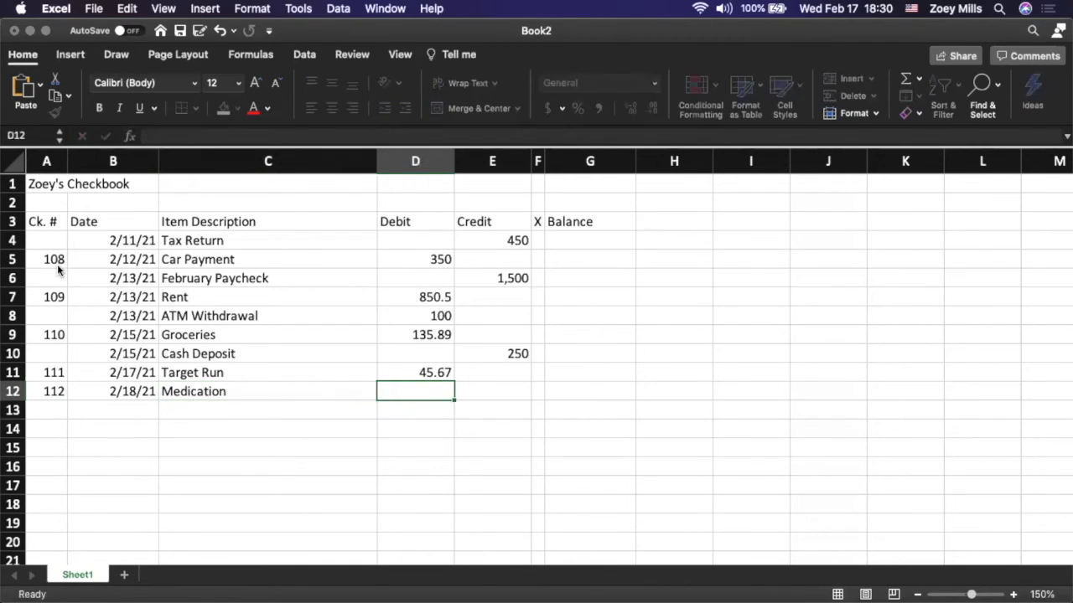
type("50.25")
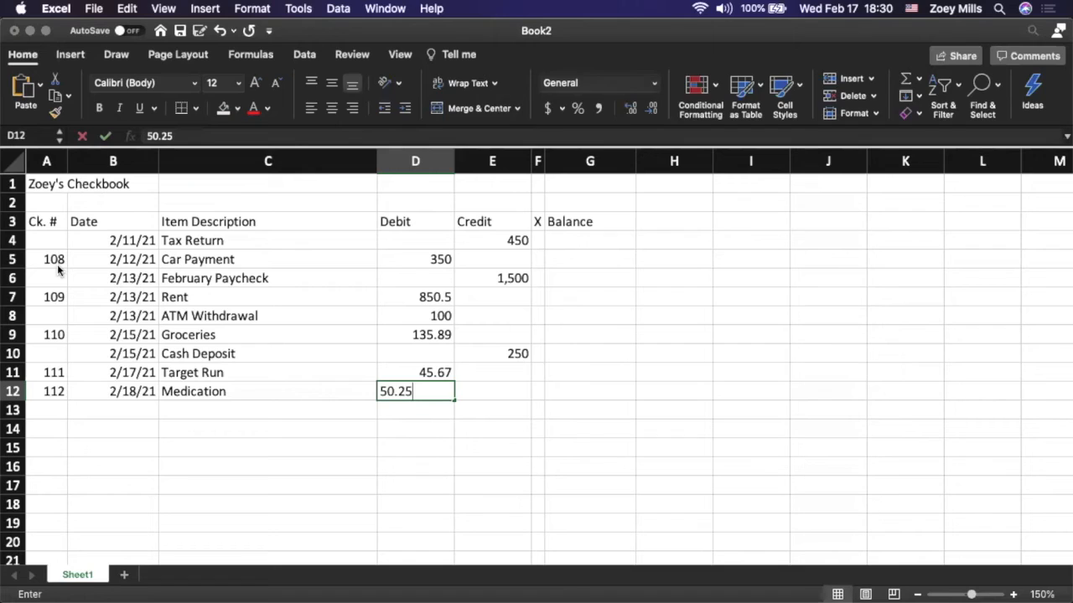
key("Down")
key("Home")
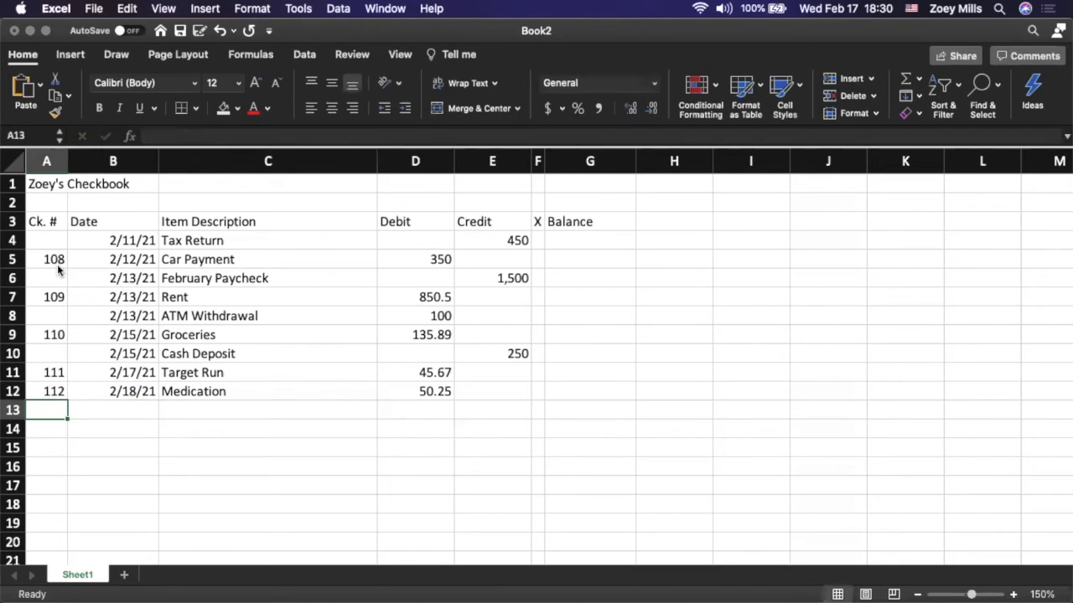
Start the register entry in row 13 with check number 113 and the date 2/19/2021
type("113")
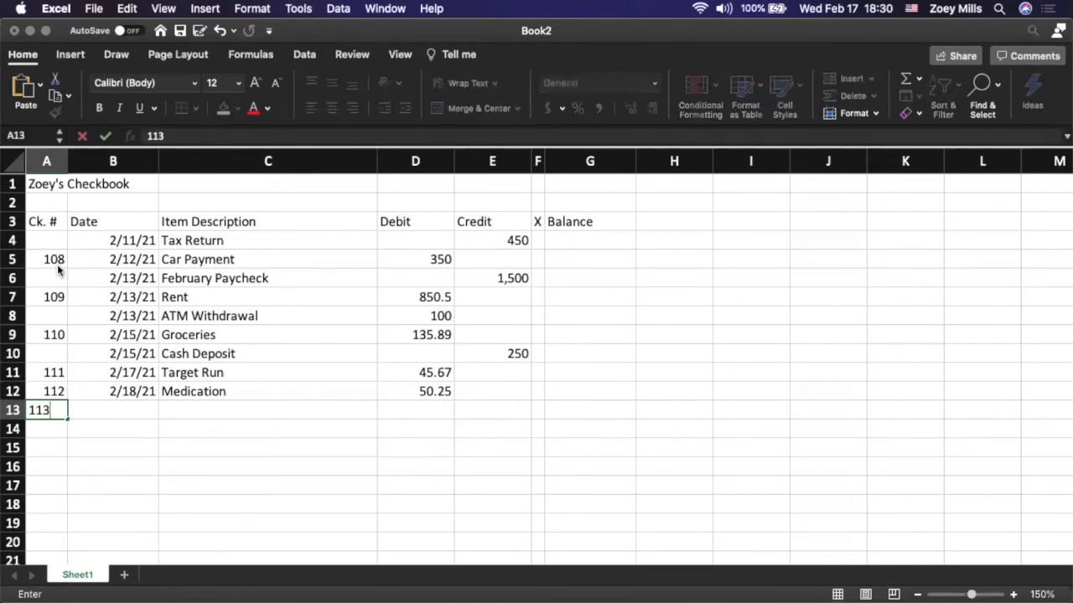
key("Tab")
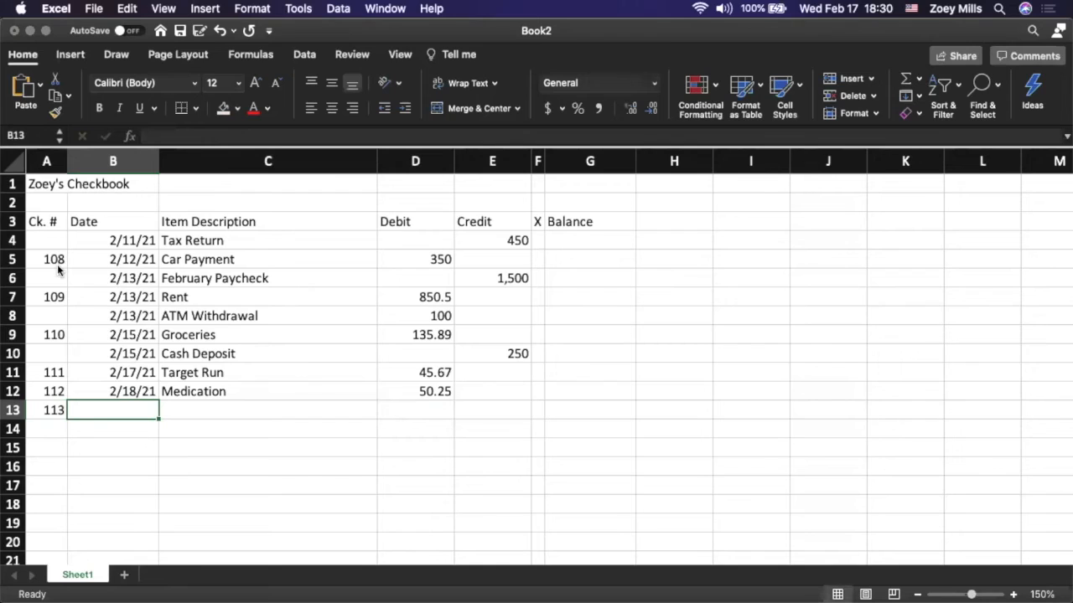
type("2/19.")
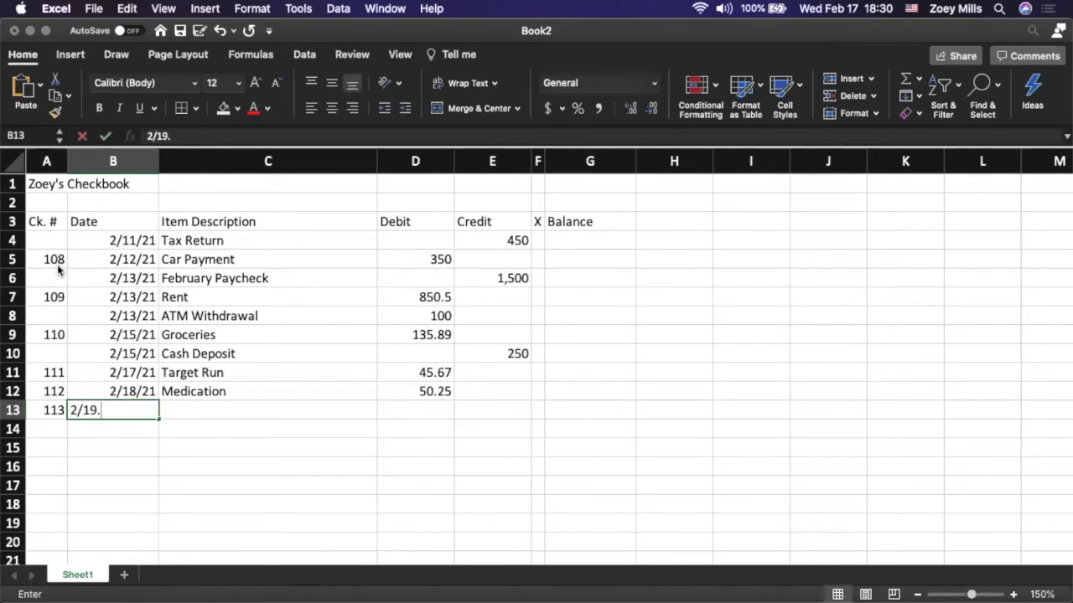
key("BackSpace")
type("/2021")
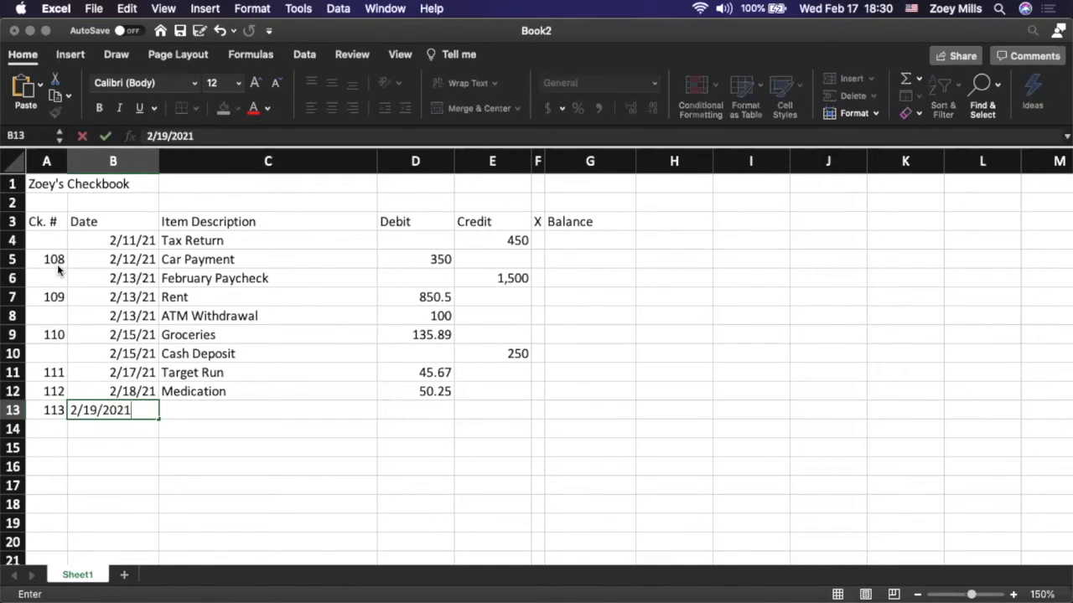
key("Tab")
Enter "Wedding Gift" as the item description in row 13 with a debit of 150
type("We")
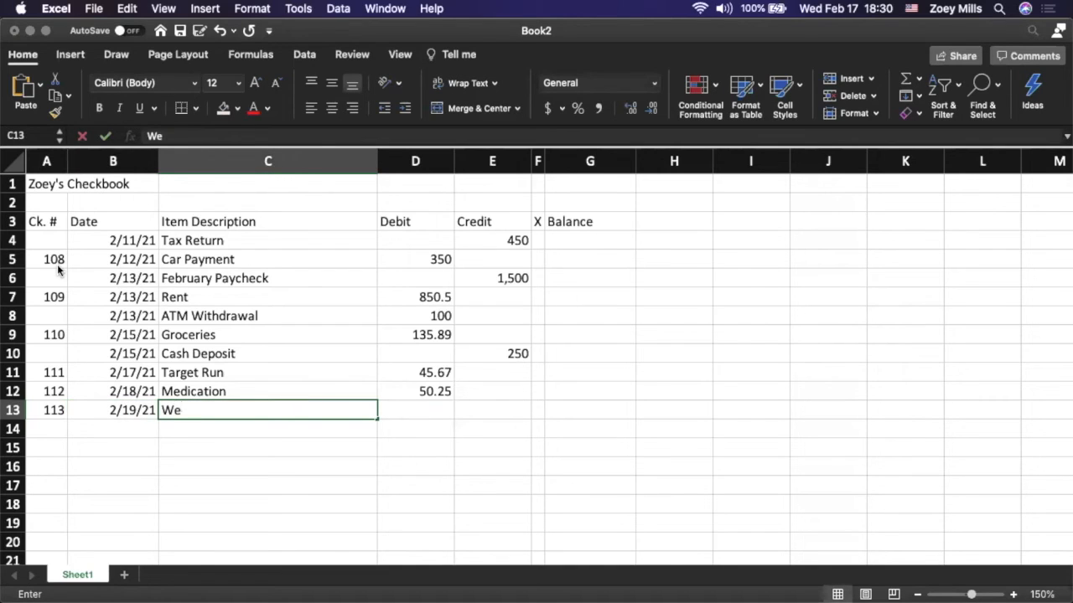
type("dding Gift")
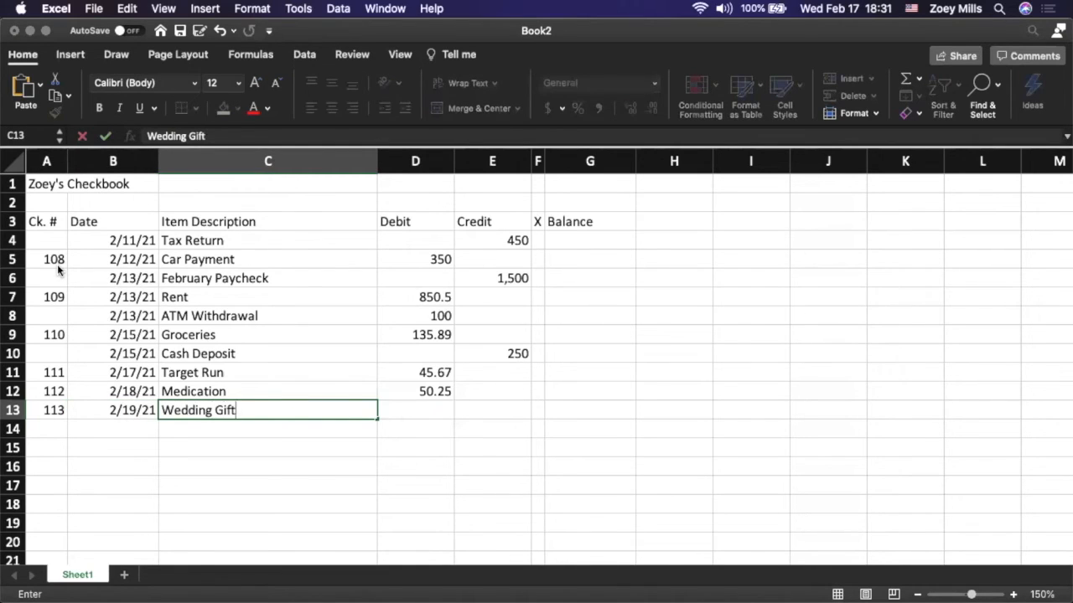
key("Tab")
type("150")
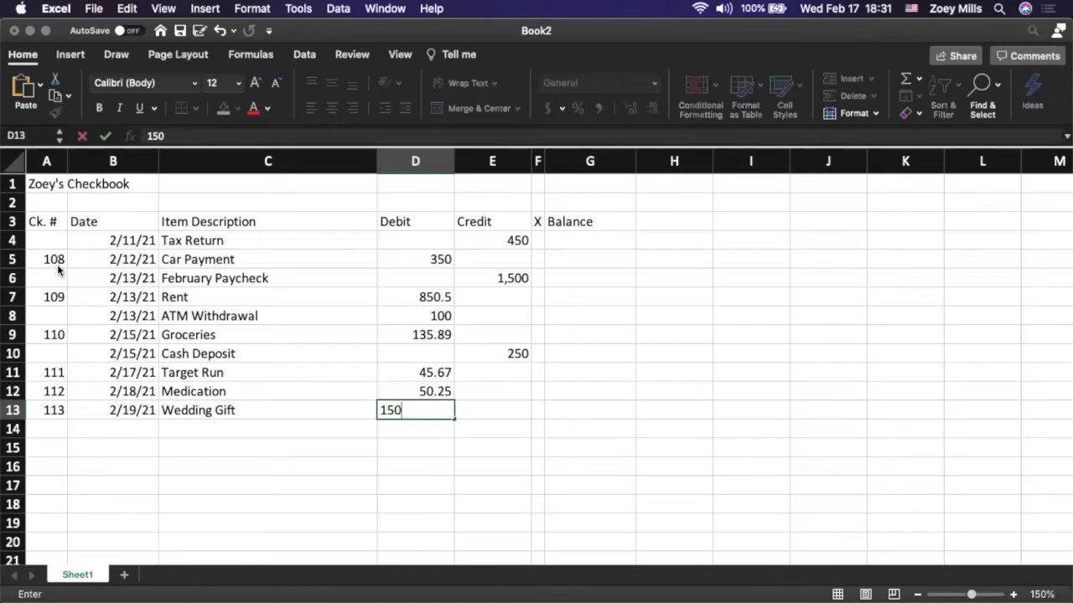
key("Tab")
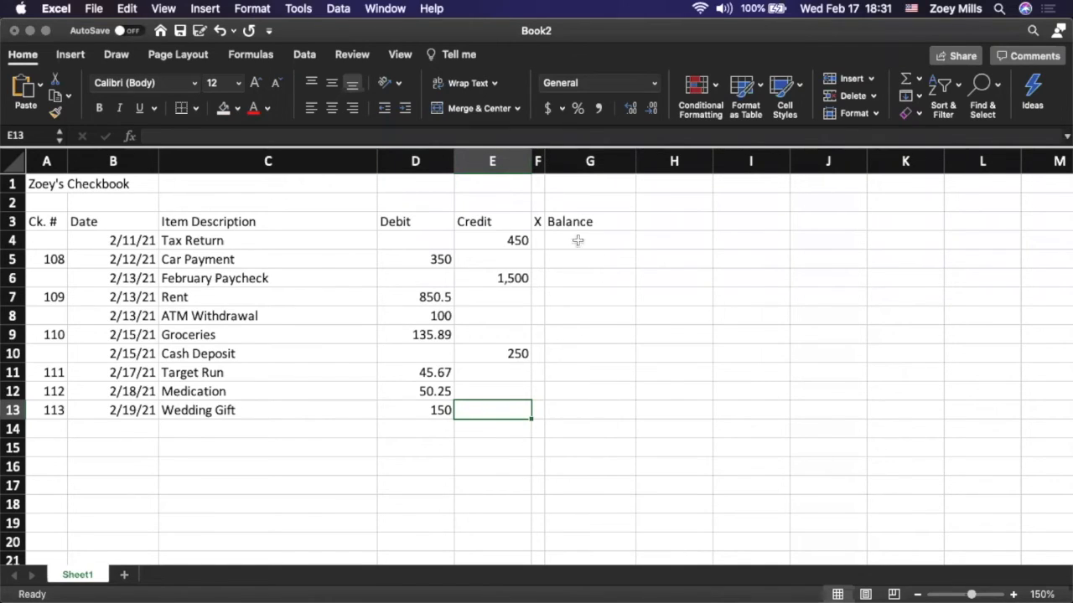
Apply the Accounting number format with dollar signs to the entire Debit, Credit and Balance columns (D, E and G)
scroll(560, 270, "right", 1)
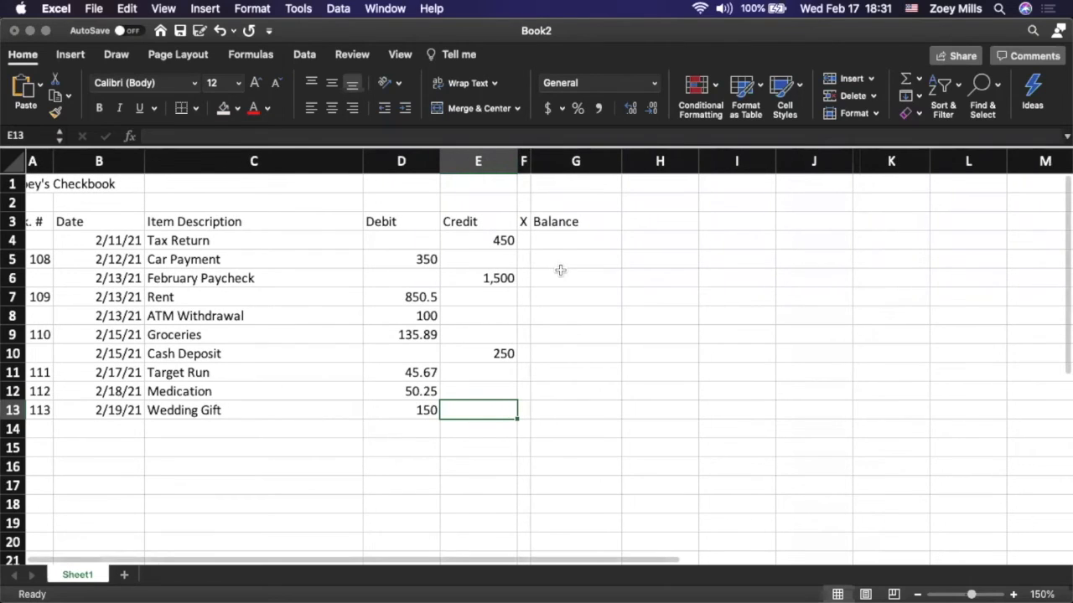
scroll(365, 301, "left", 1)
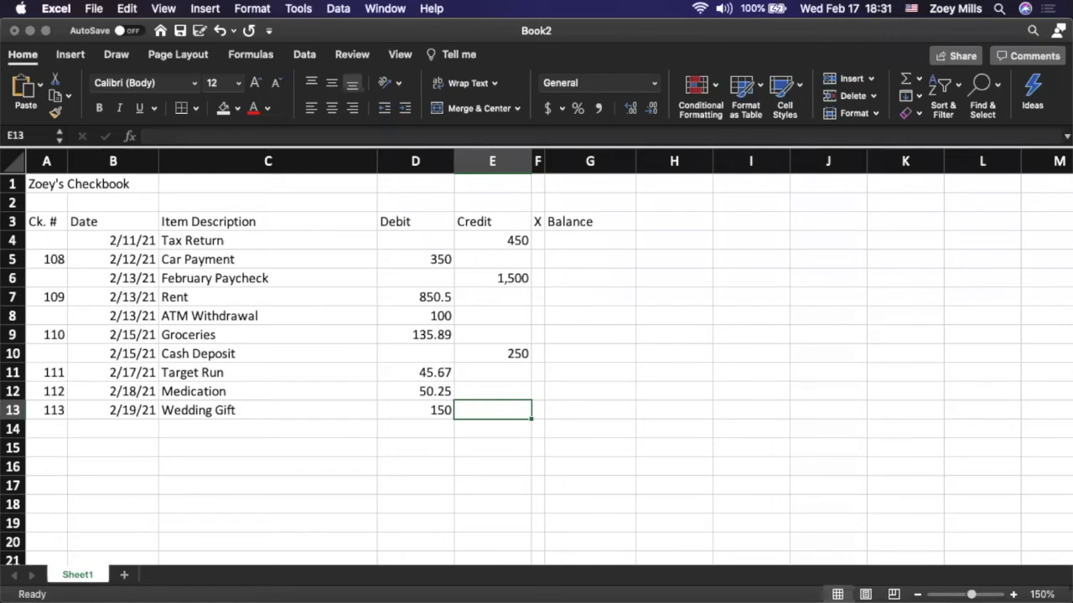
left_click(419, 158)
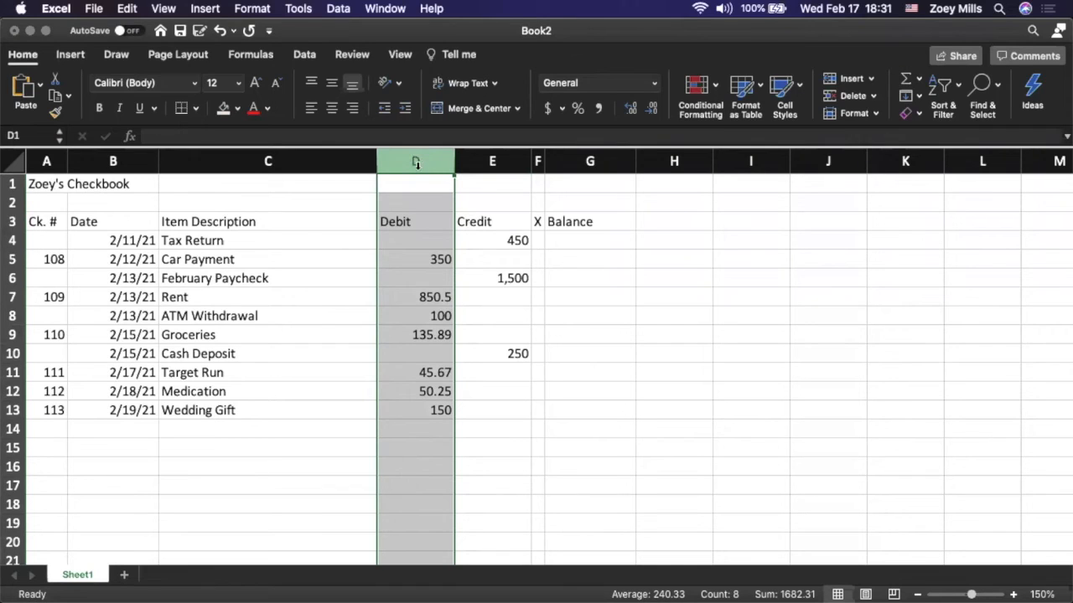
left_click(485, 162, "super")
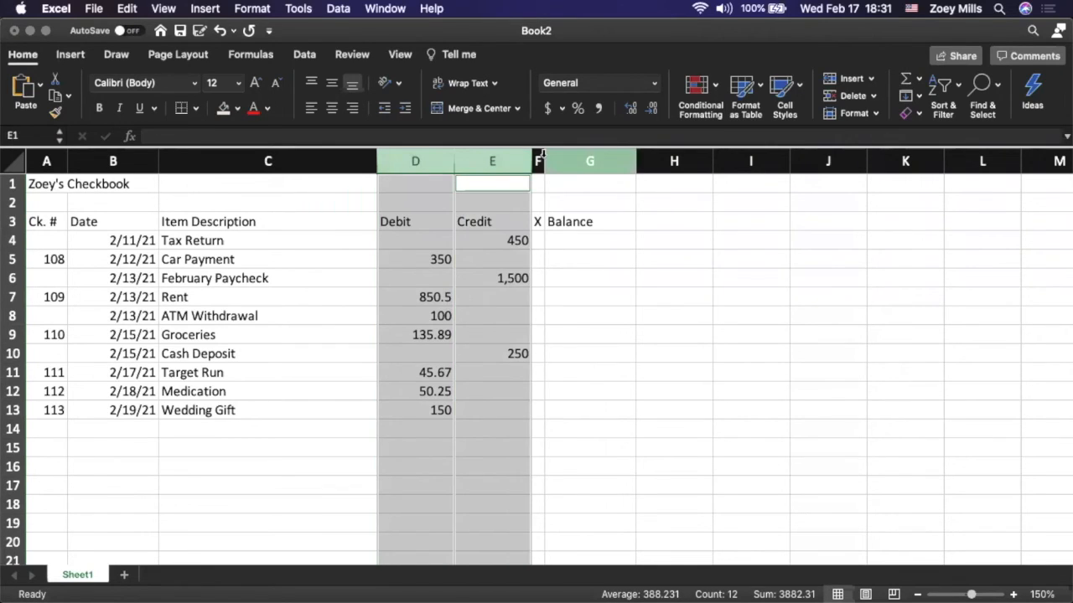
left_click(595, 159, "super")
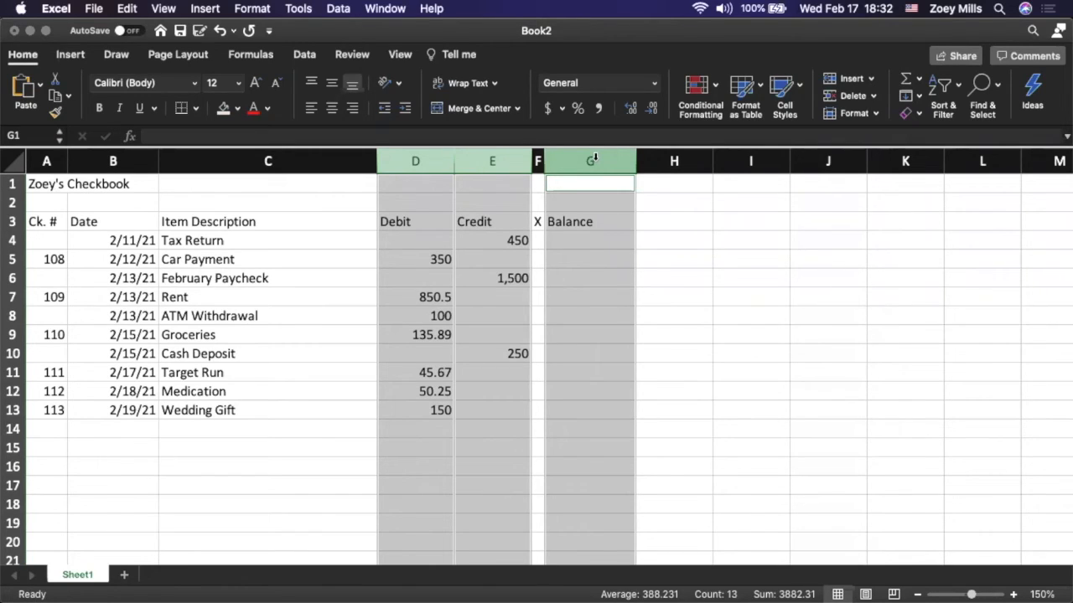
left_click(552, 109)
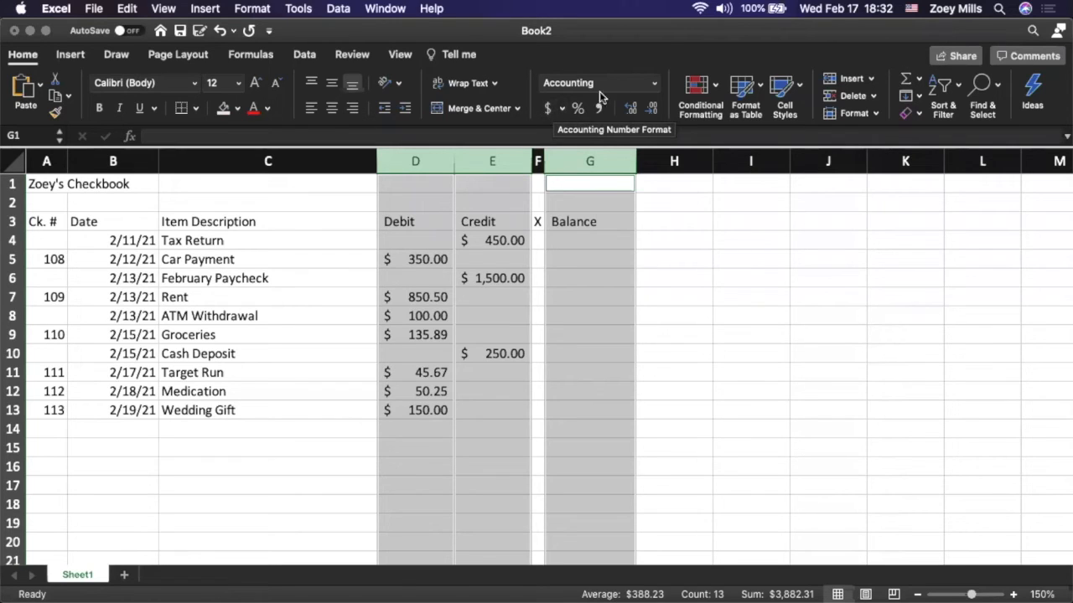
left_click(655, 87)
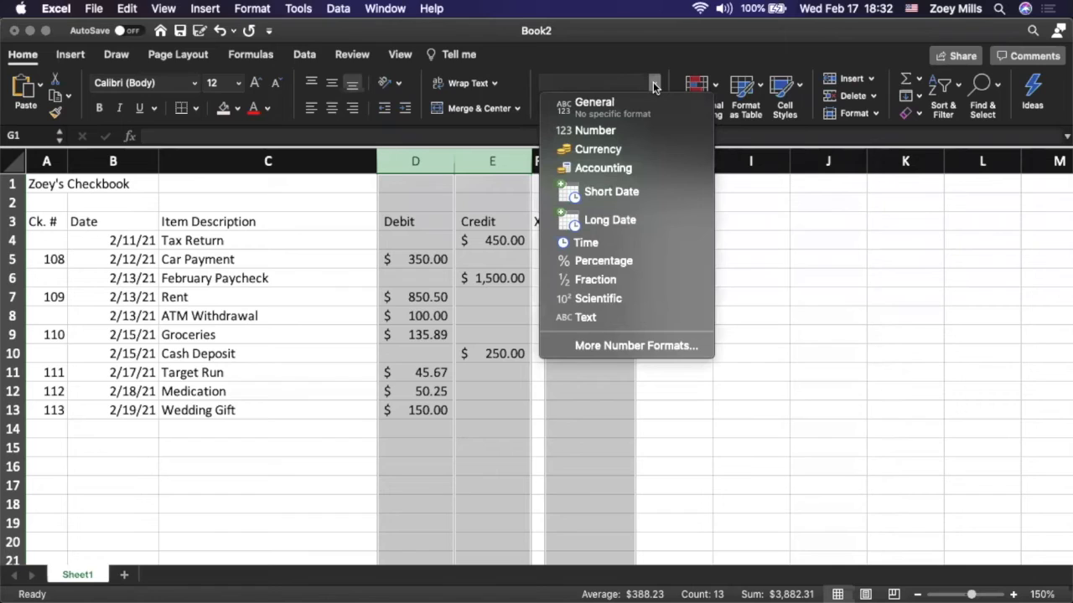
left_click(628, 169)
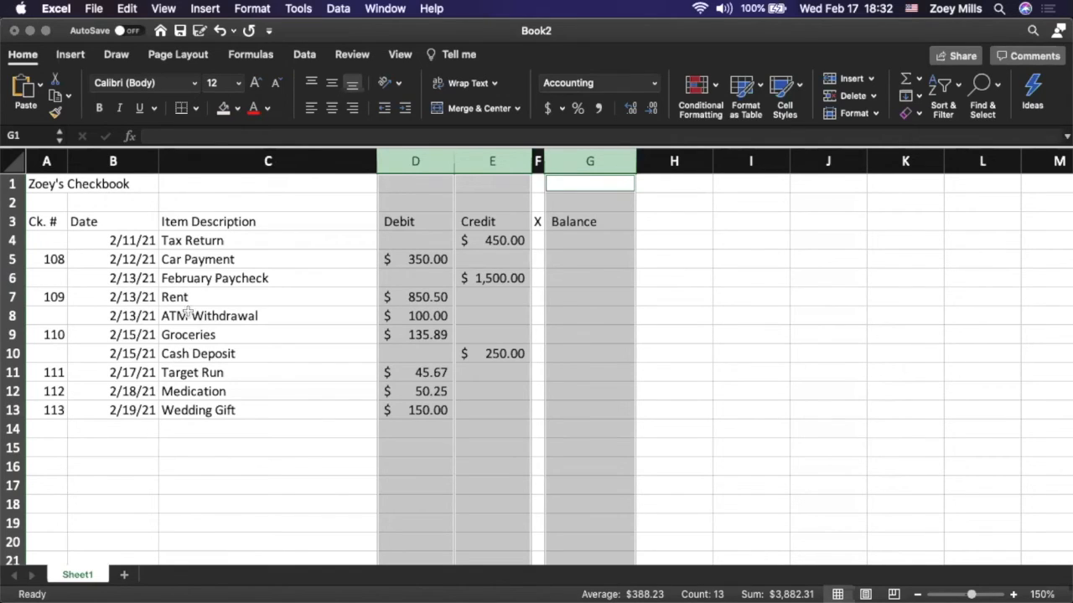
Merge and center the checkbook title across cells A1 to G1
left_click(303, 361)
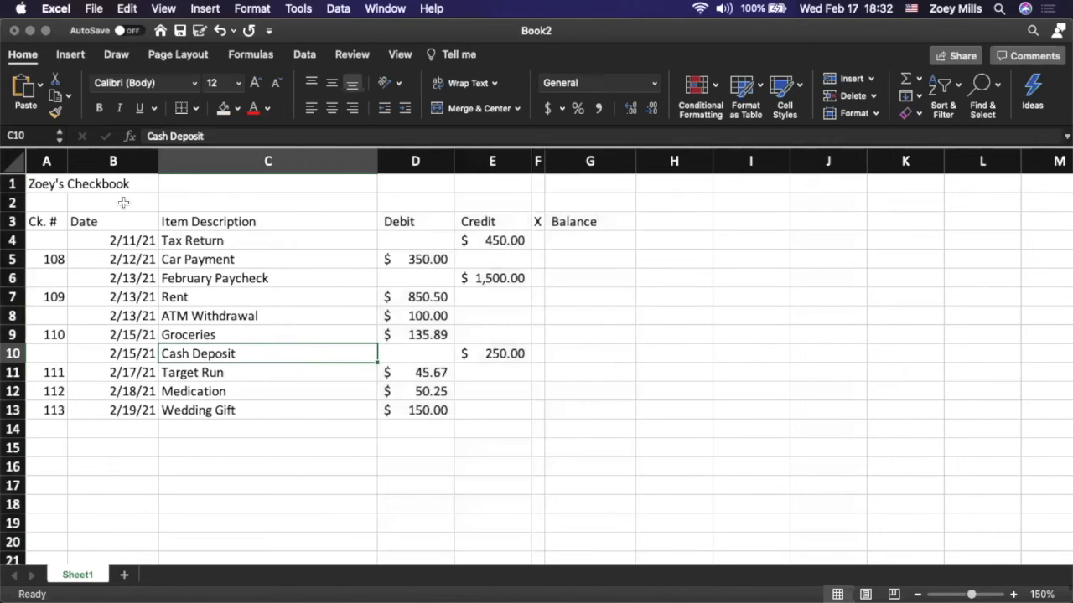
left_click_drag(37, 183, 581, 185)
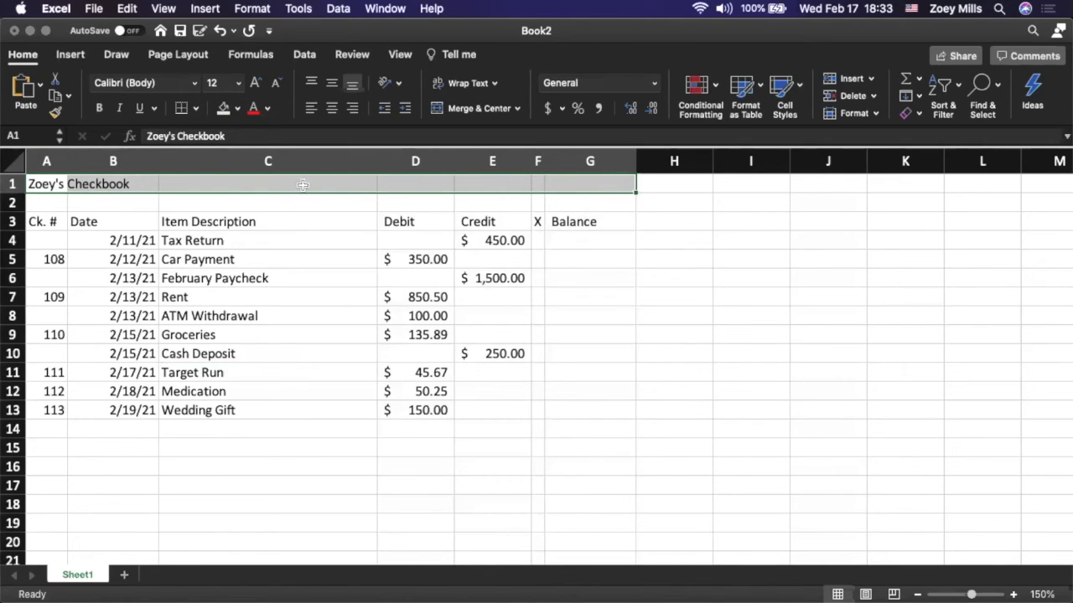
left_click(464, 109)
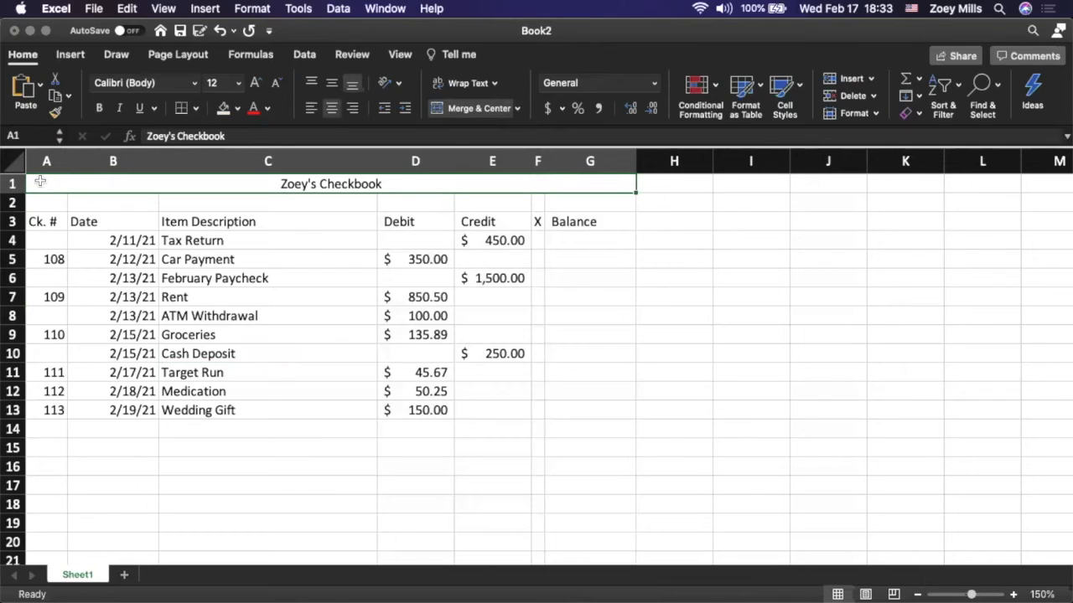
Add borders around all cells of the register from A1 to G14
left_click_drag(40, 181, 598, 429)
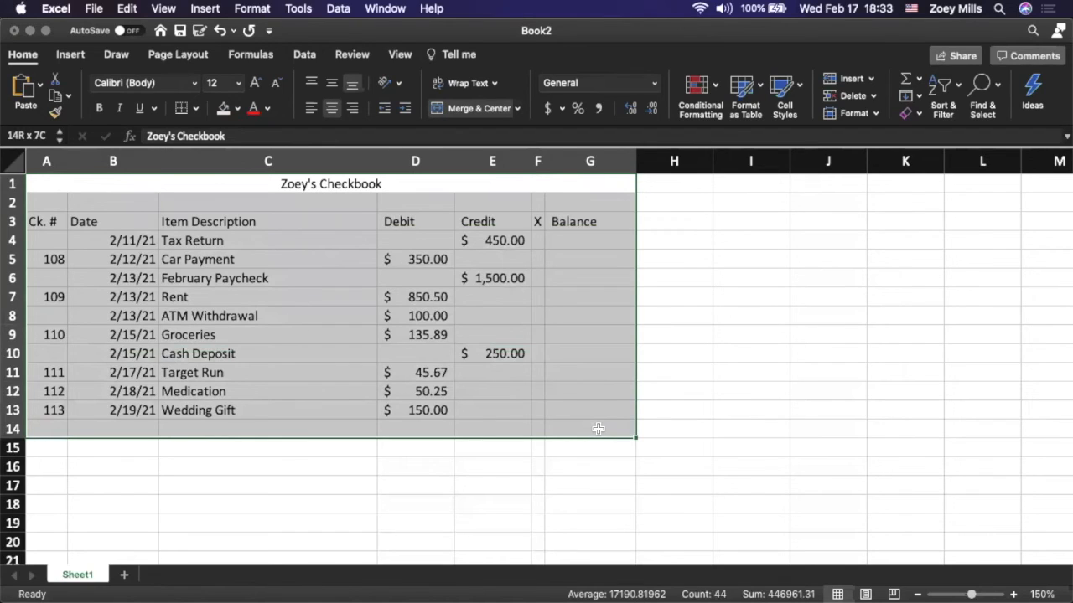
left_click_drag(597, 430, 598, 427)
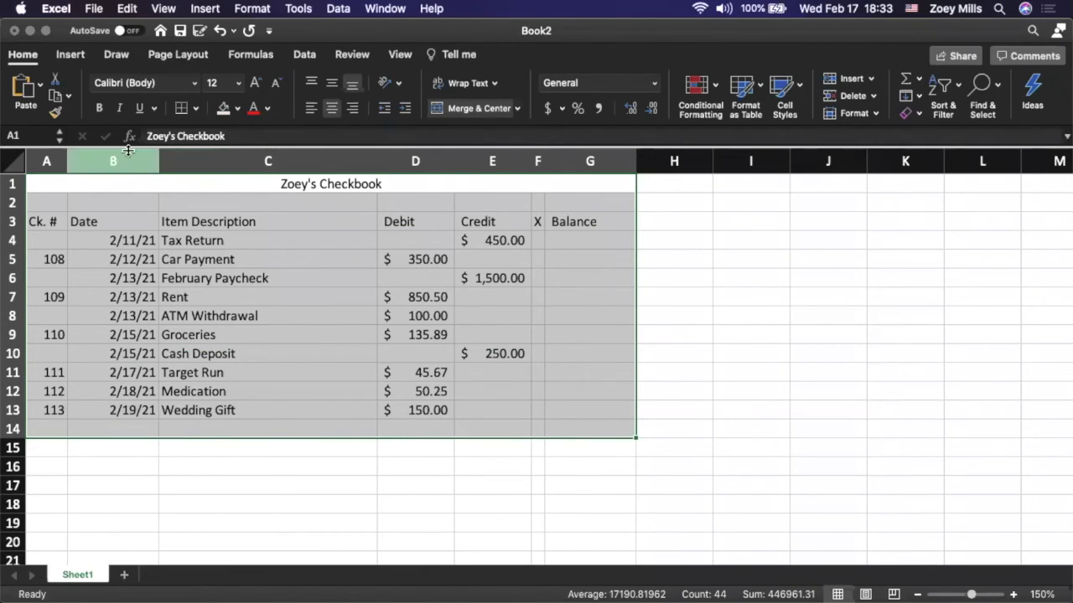
left_click(196, 108)
left_click(270, 252)
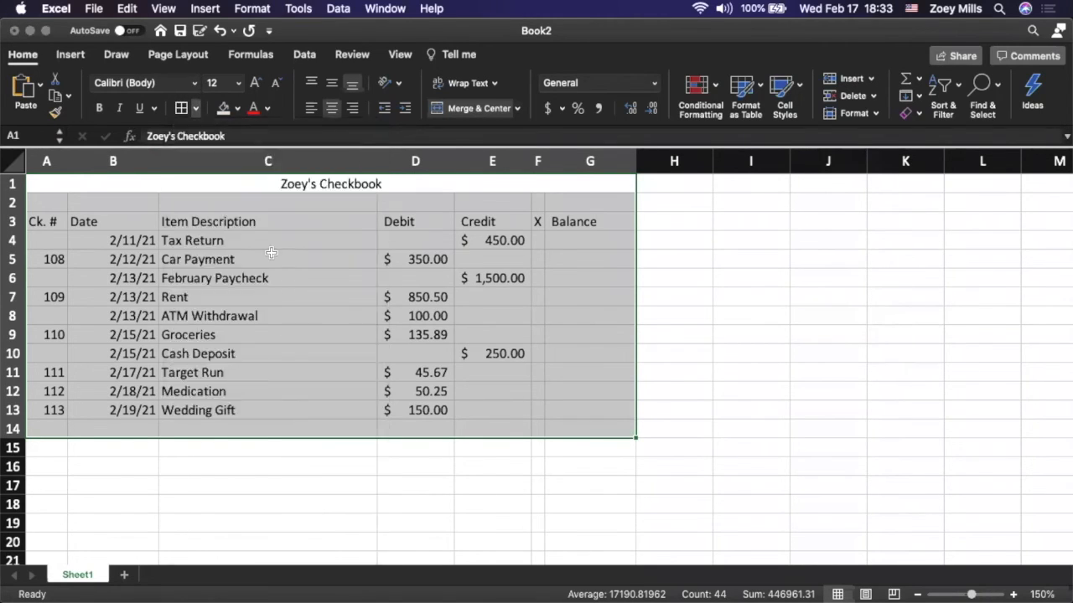
left_click(319, 449)
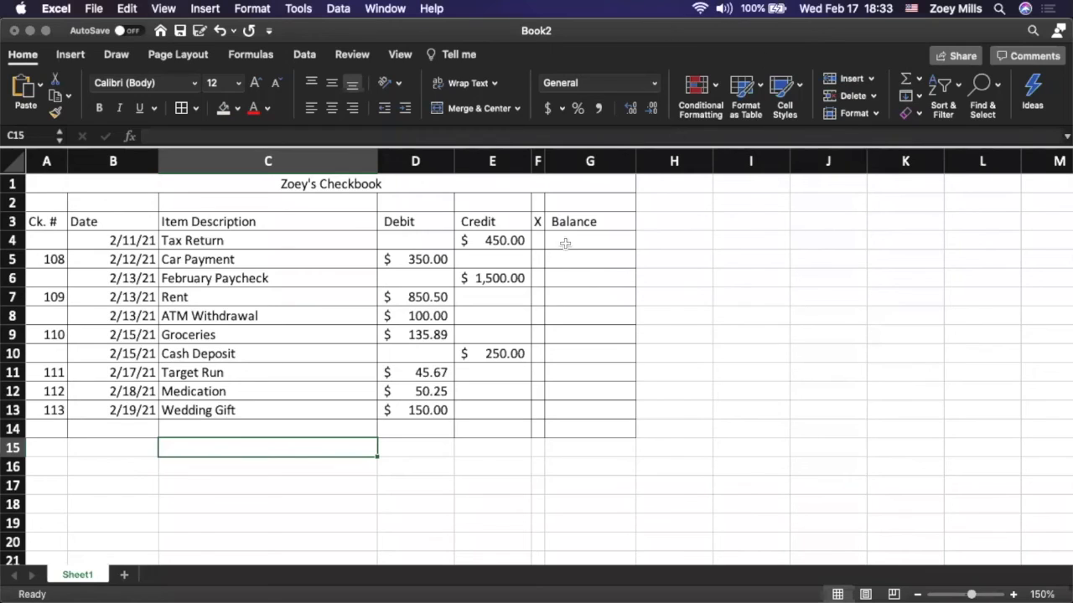
Enter the formula =-D4+E4 in G4 to calculate the first balance
left_click(566, 243)
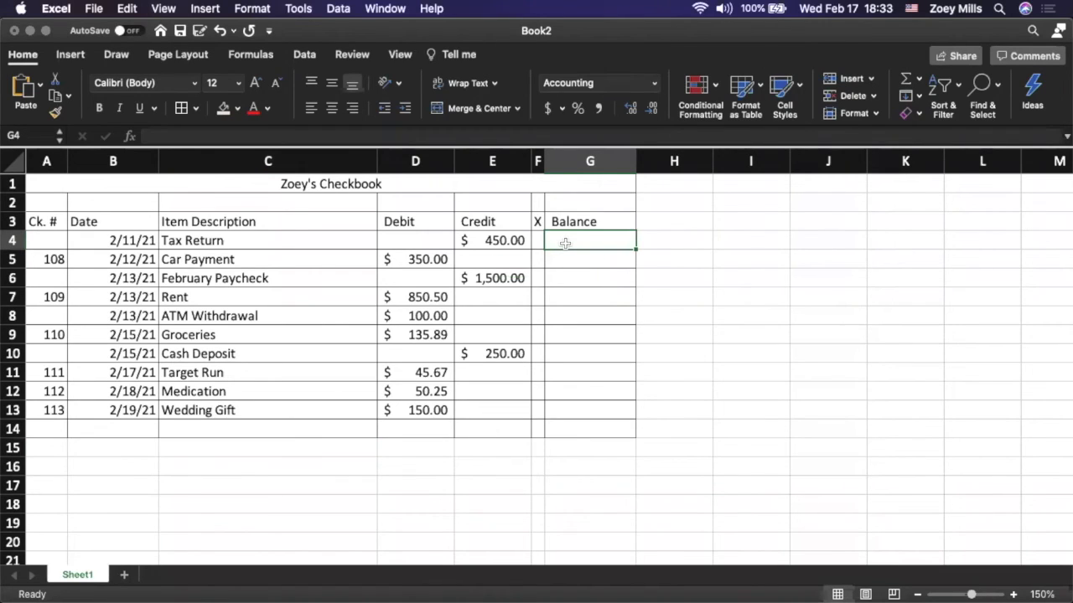
type("=")
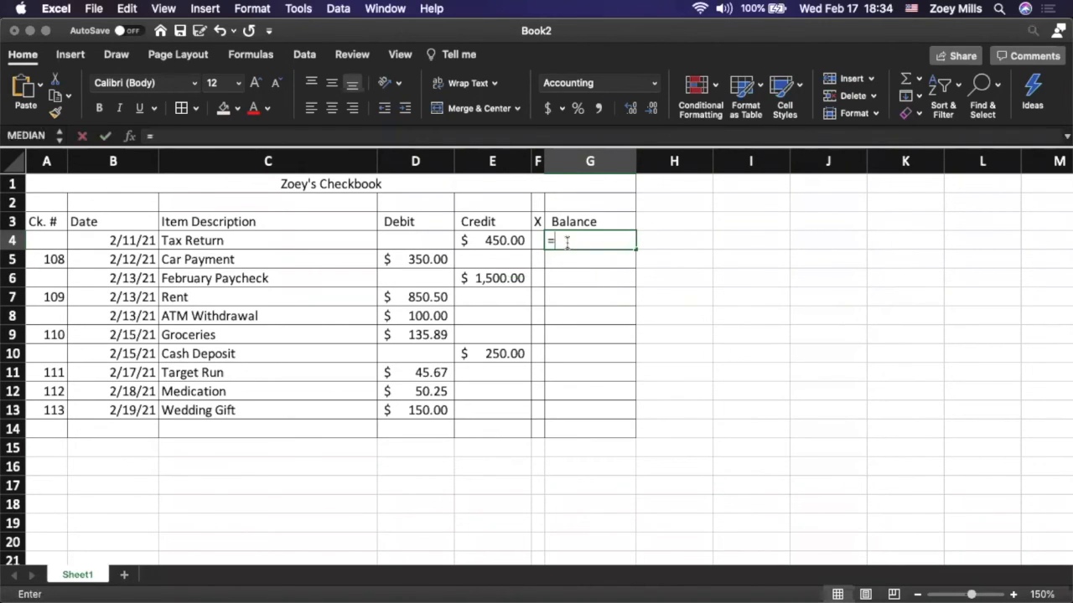
type("-D4")
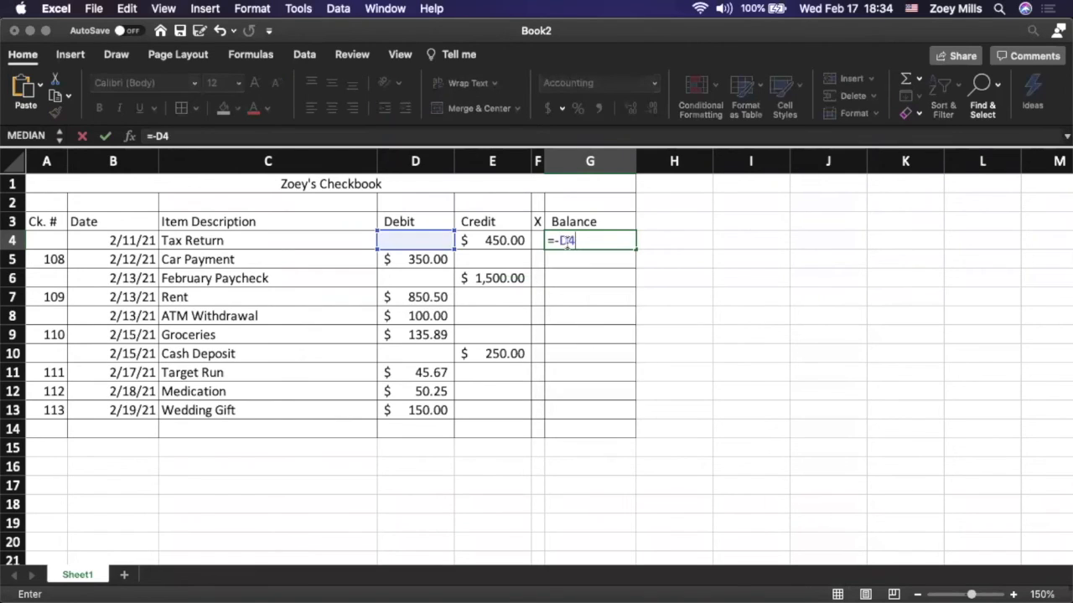
type("+E4")
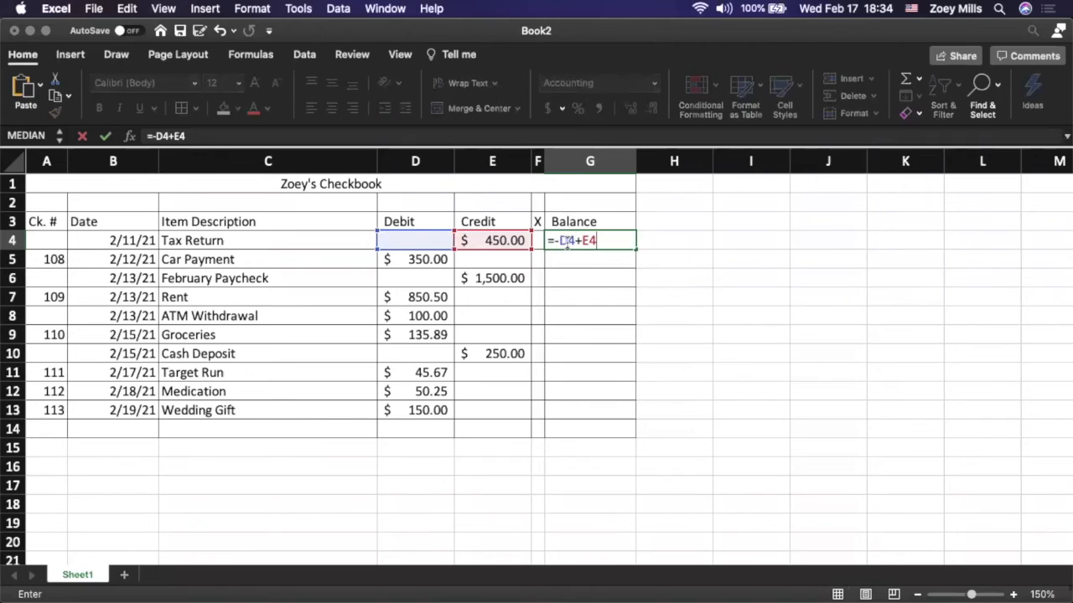
key("Return")
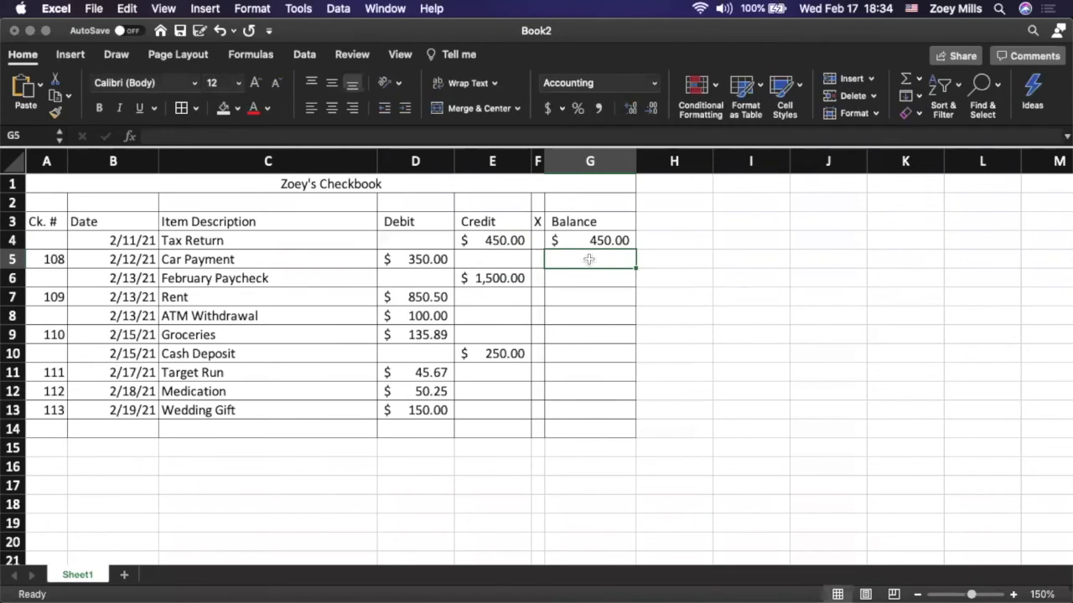
Enter the running balance formula =G4-D5+E5 in G5 for the Car Payment row
type("=G$")
key("BackSpace")
type("4")
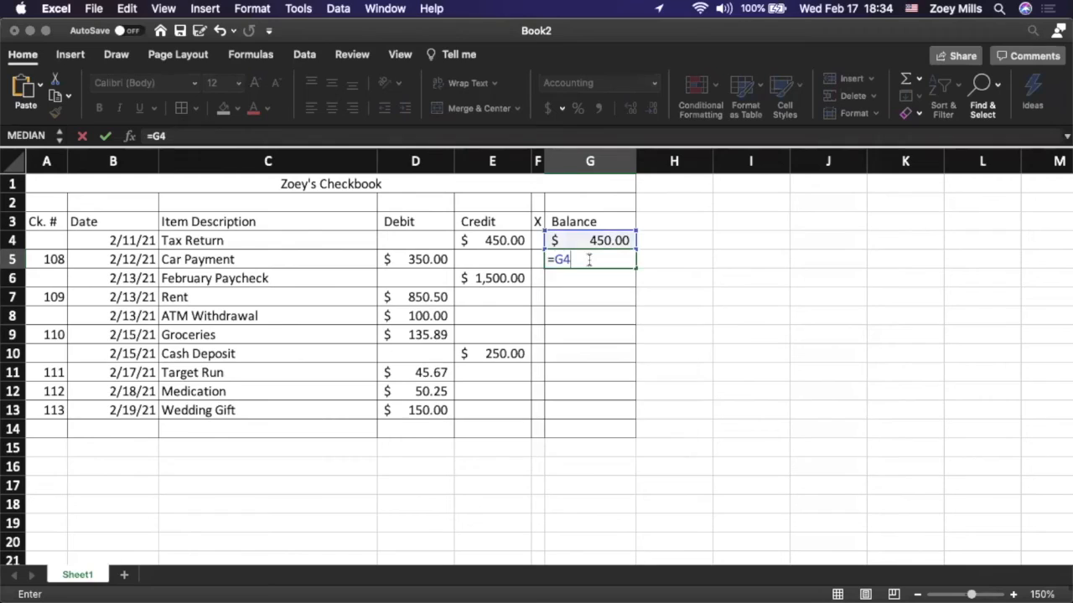
type("-D5")
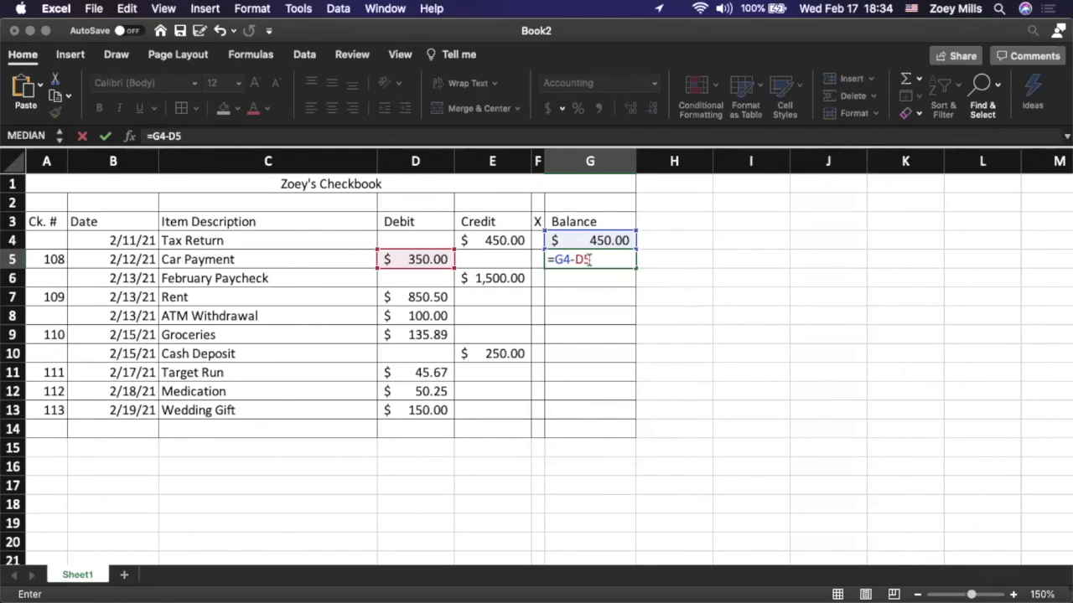
type("+E5")
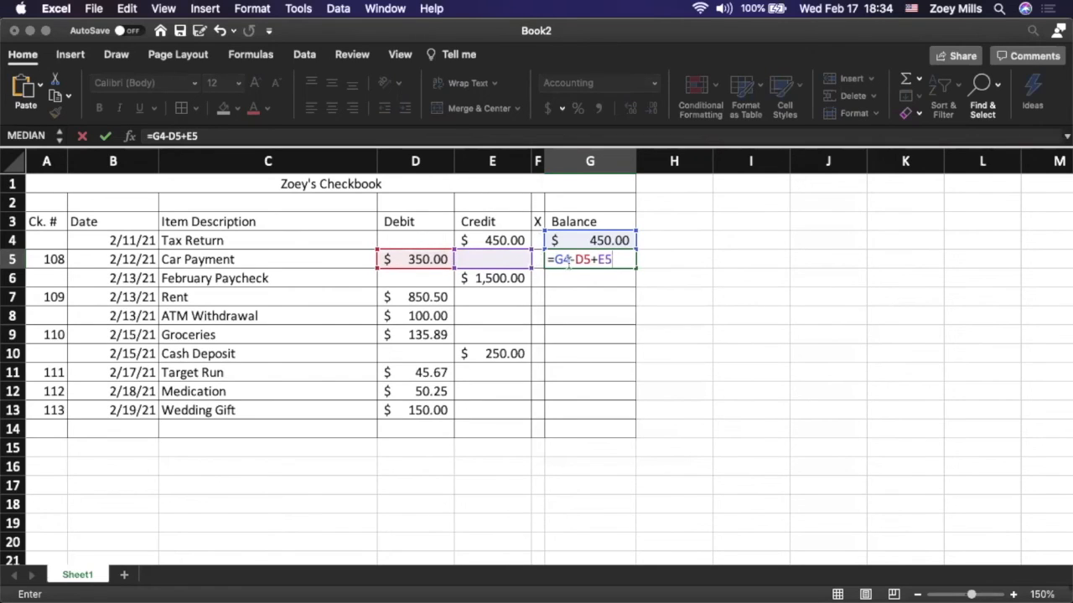
key("Return")
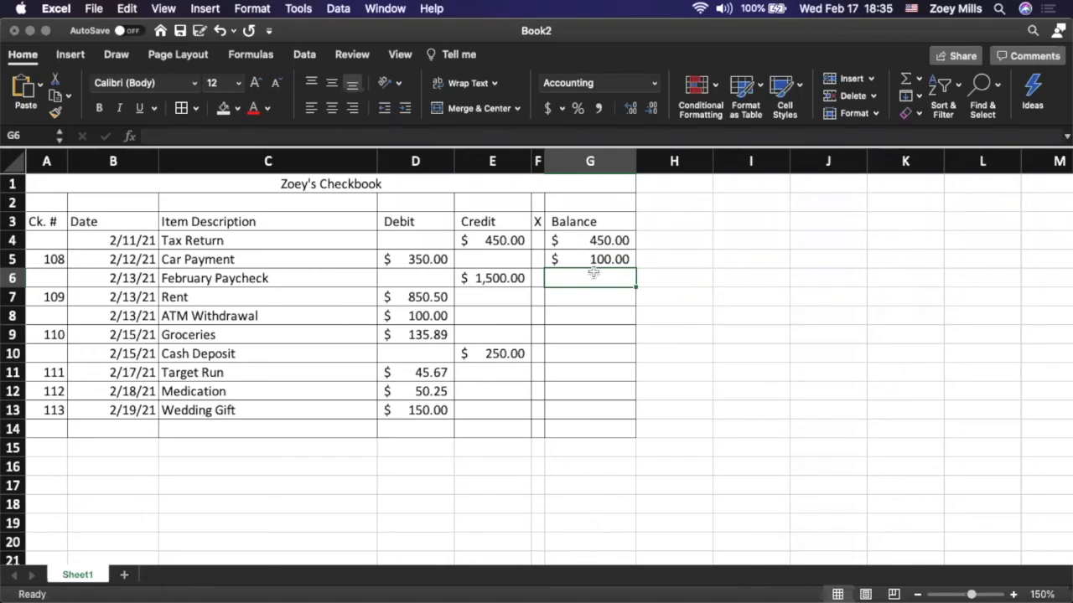
Copy the balance formula from G5 into G6 for the February Paycheck row
left_click(574, 262)
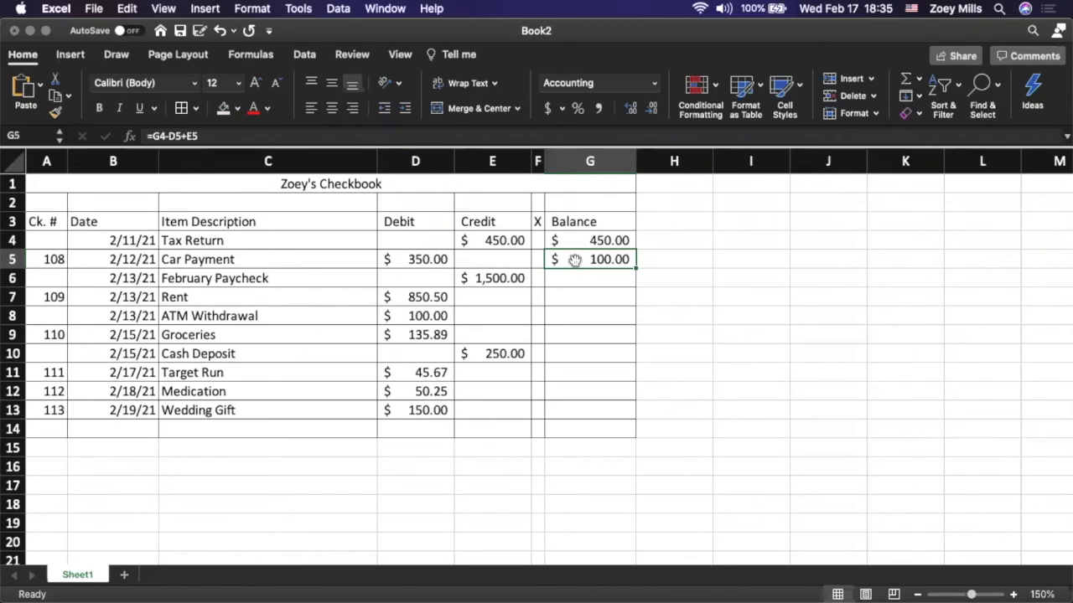
key("super+c")
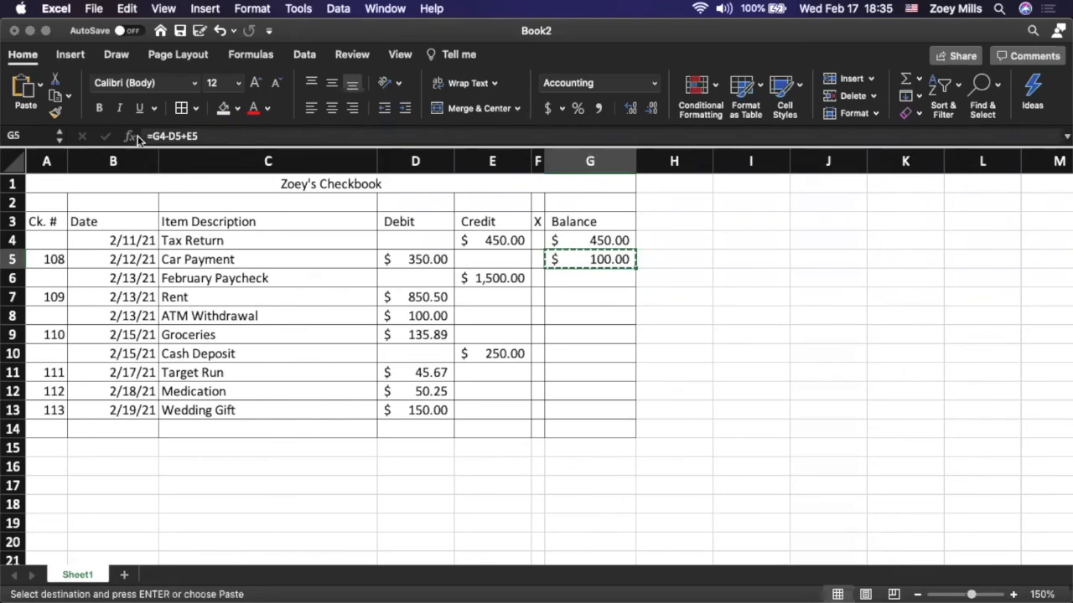
left_click(600, 282)
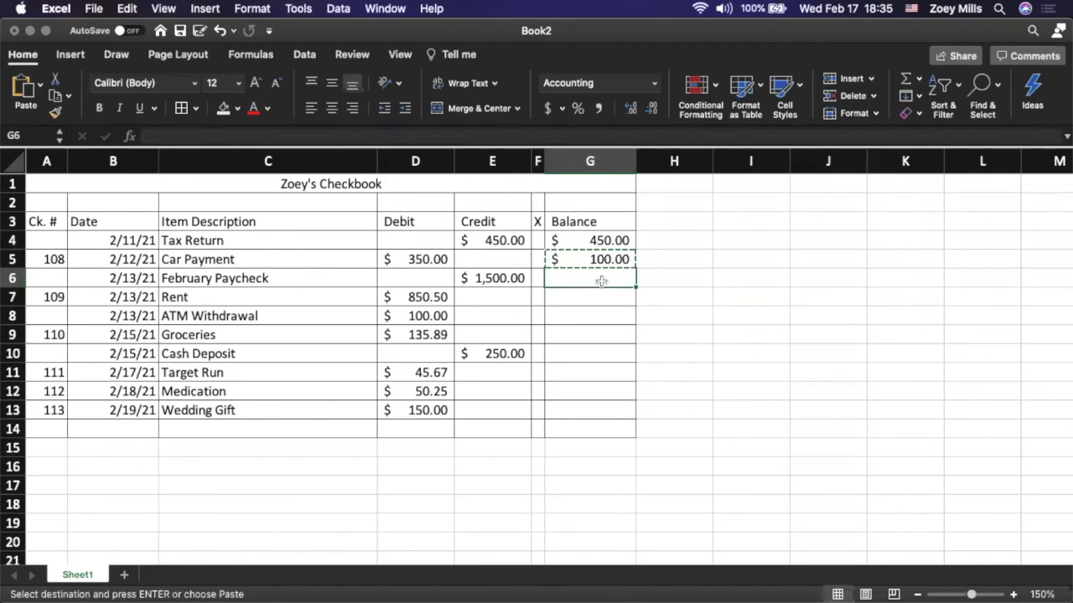
key("super+v")
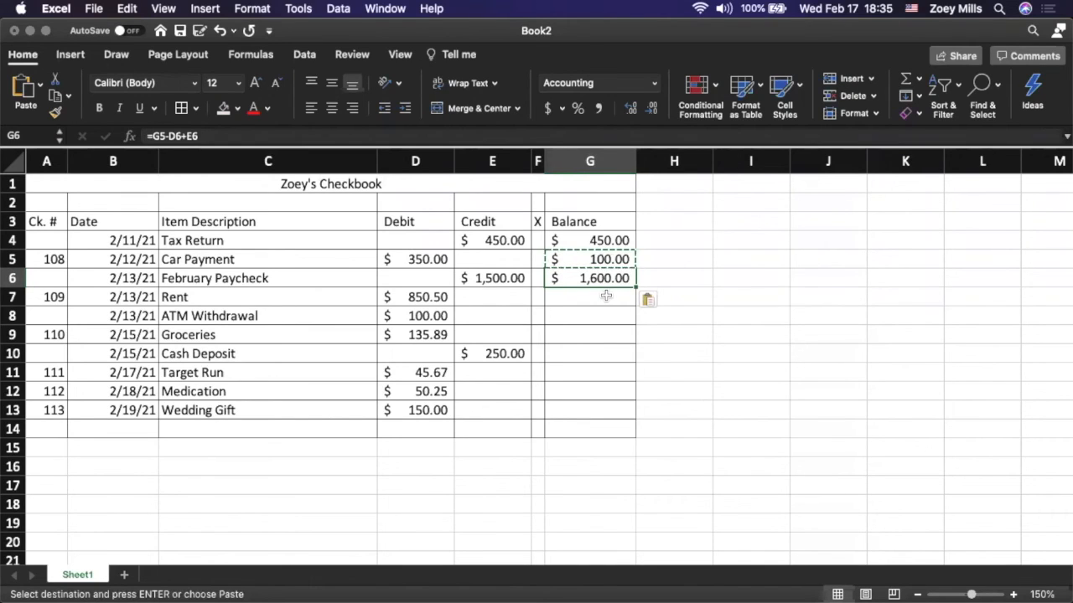
left_click(659, 300)
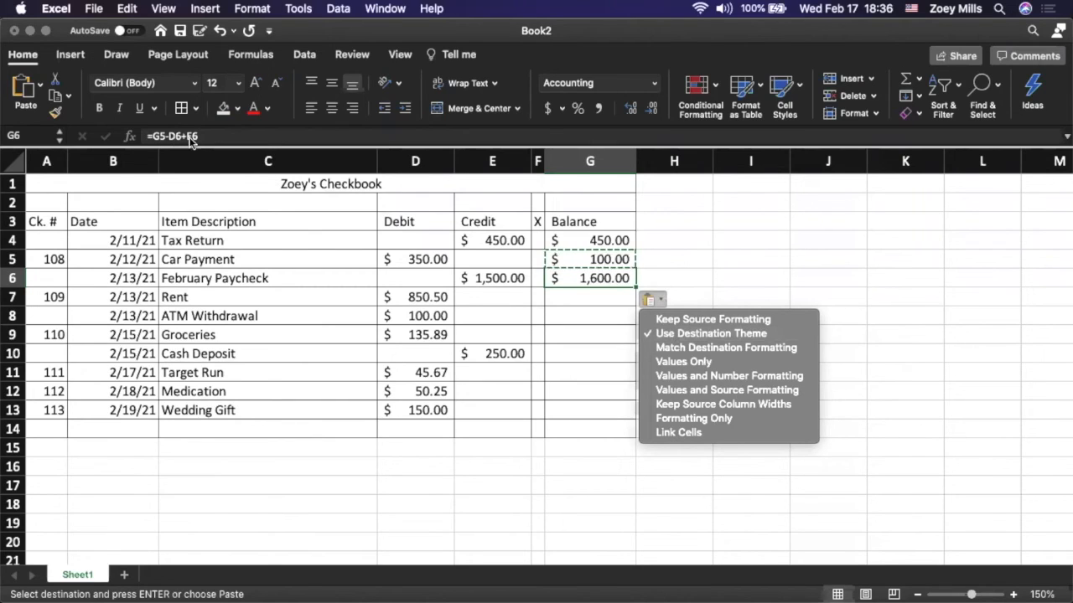
left_click(584, 291)
Paste the copied balance formula into G7, G8, G9 and G10, the Rent through Cash Deposit rows
left_click(587, 298)
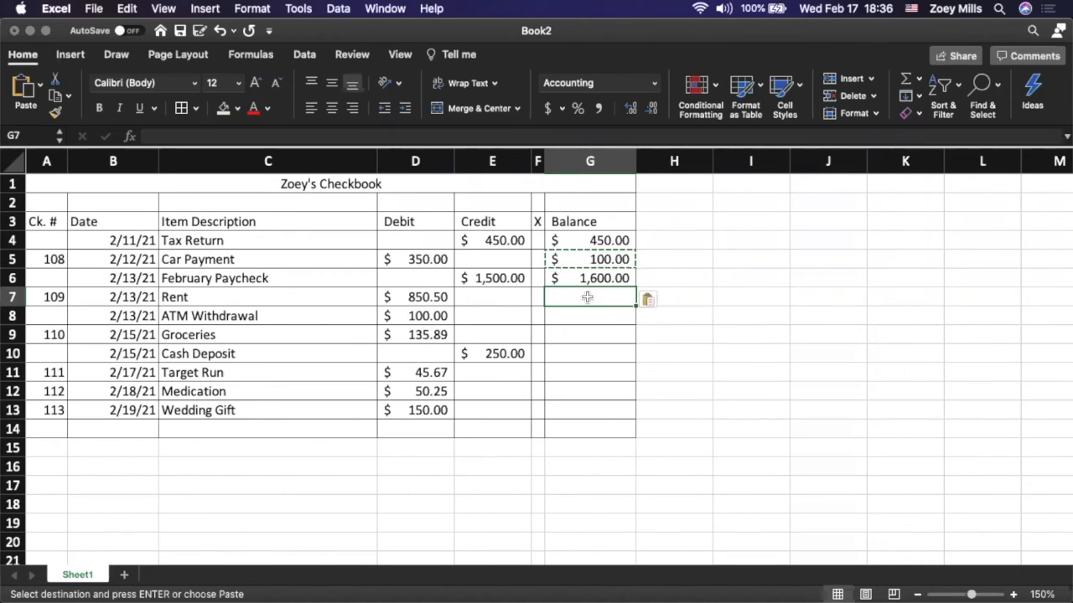
key("super+v")
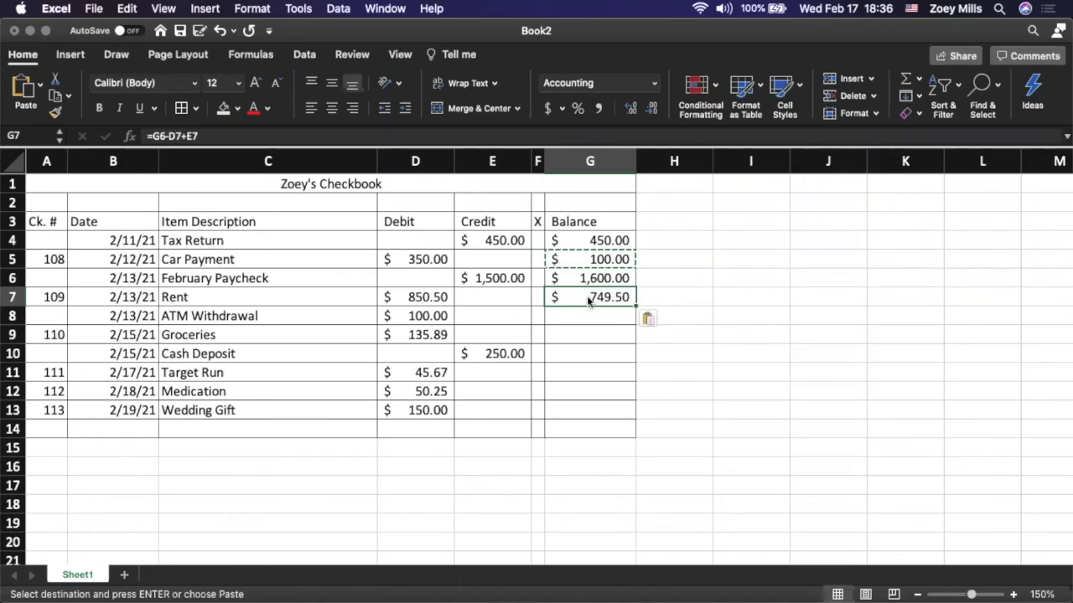
key("Down")
key("super+v")
key("Down")
key("super+v")
key("Down")
key("super+v")
key("super+Down")
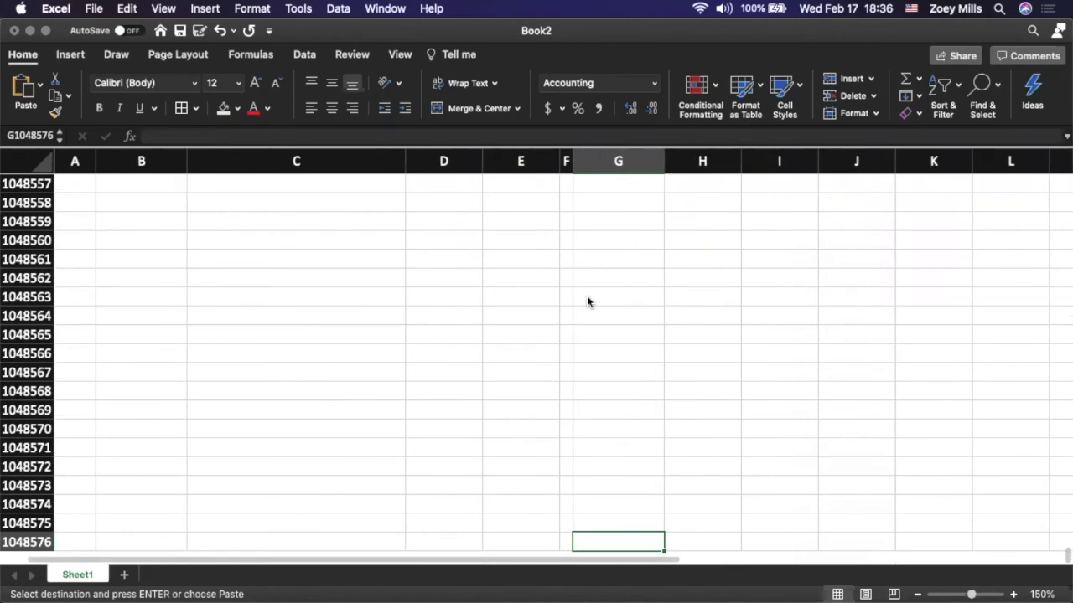
key("ctrl+Up")
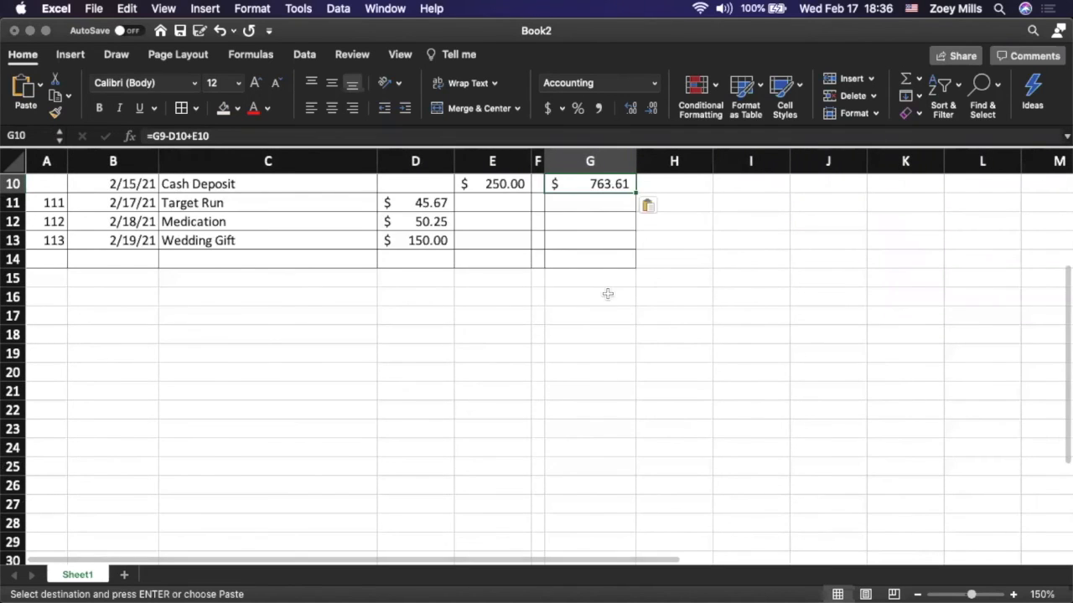
Paste the copied balance formula into G11, G12 and G13, completing the Balance column, and end the copy mode
scroll(609, 294, "up", 3)
left_click(600, 372)
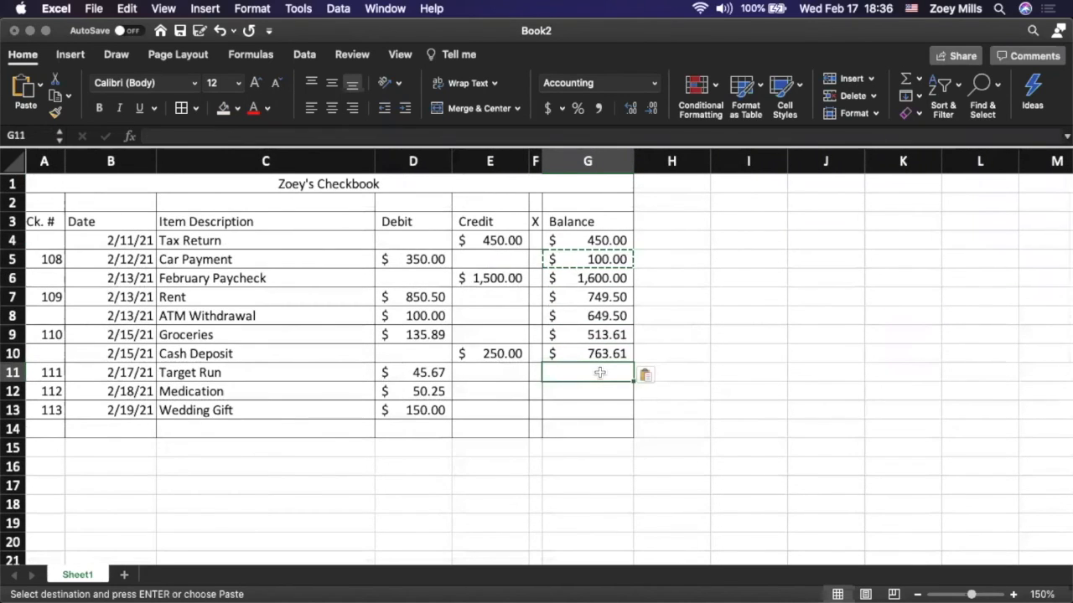
key("super+v")
key("super+v")
key("Down")
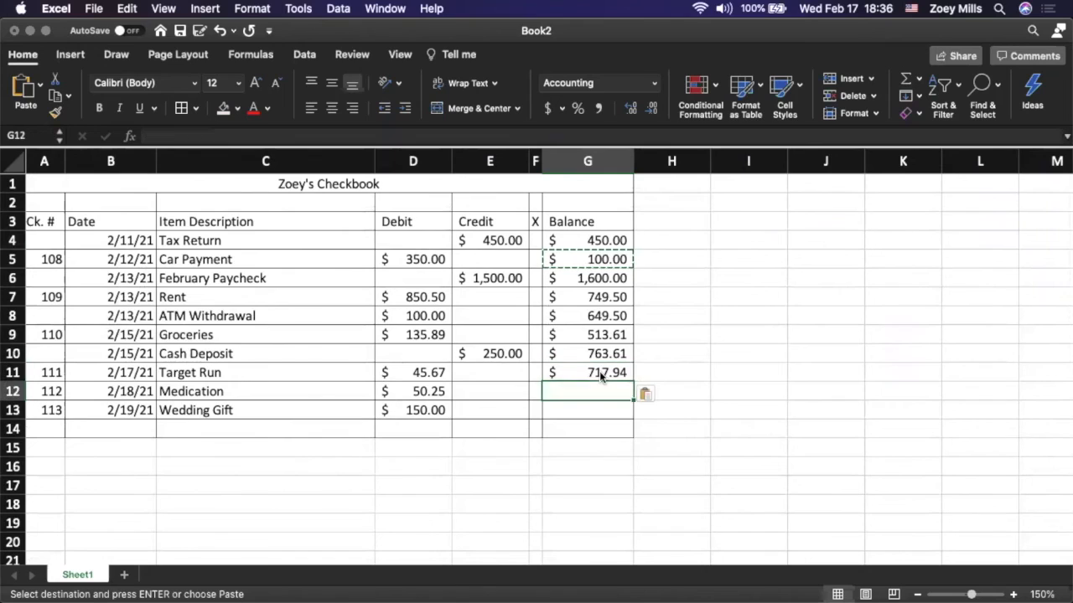
key("super+v")
key("Down")
key("super+v")
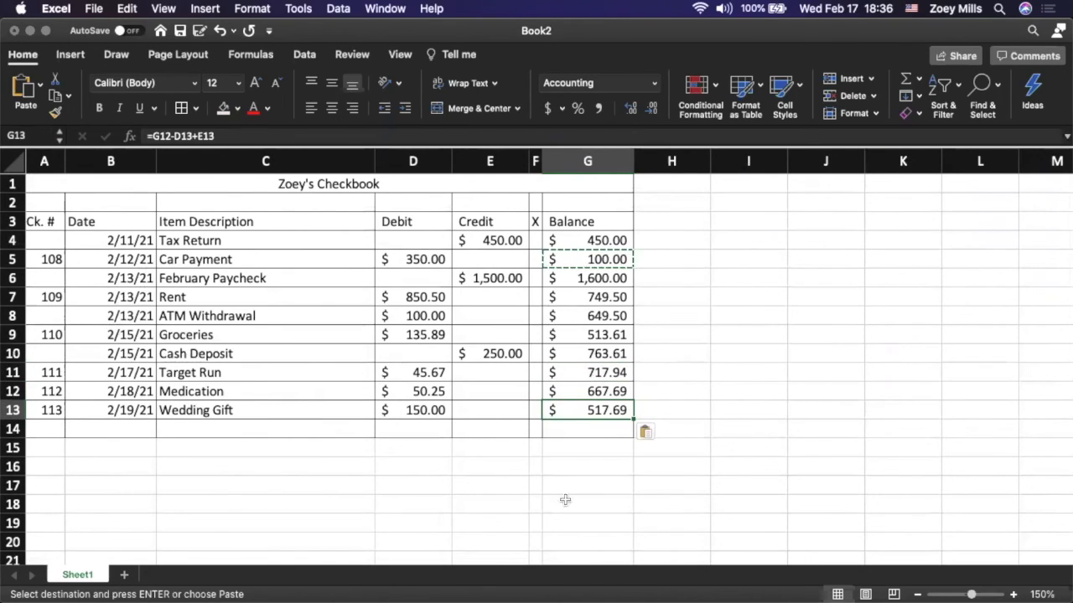
left_click(598, 431)
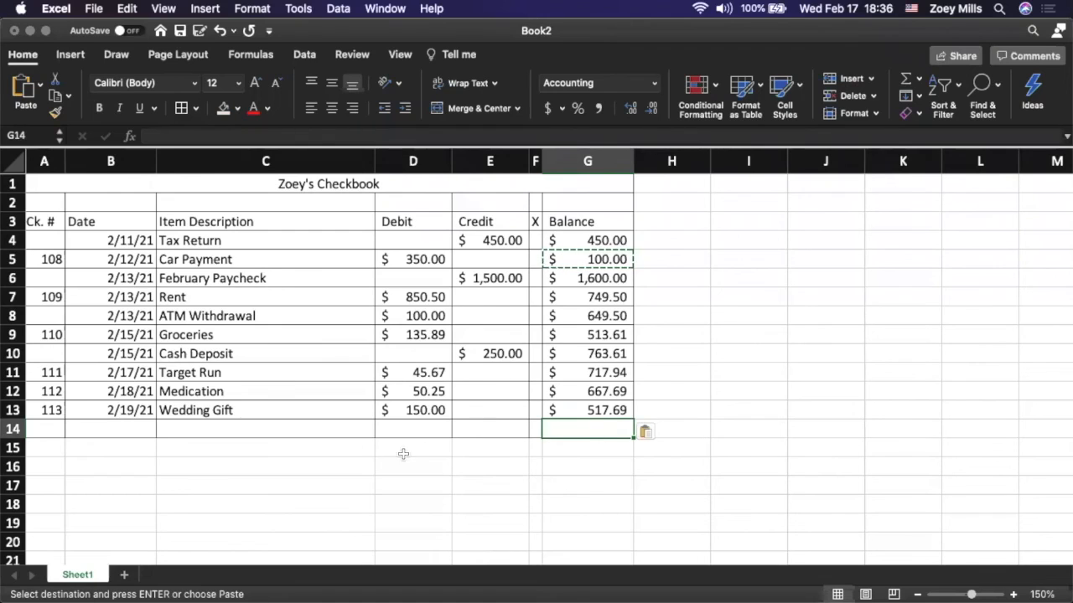
scroll(423, 444, "left", 1)
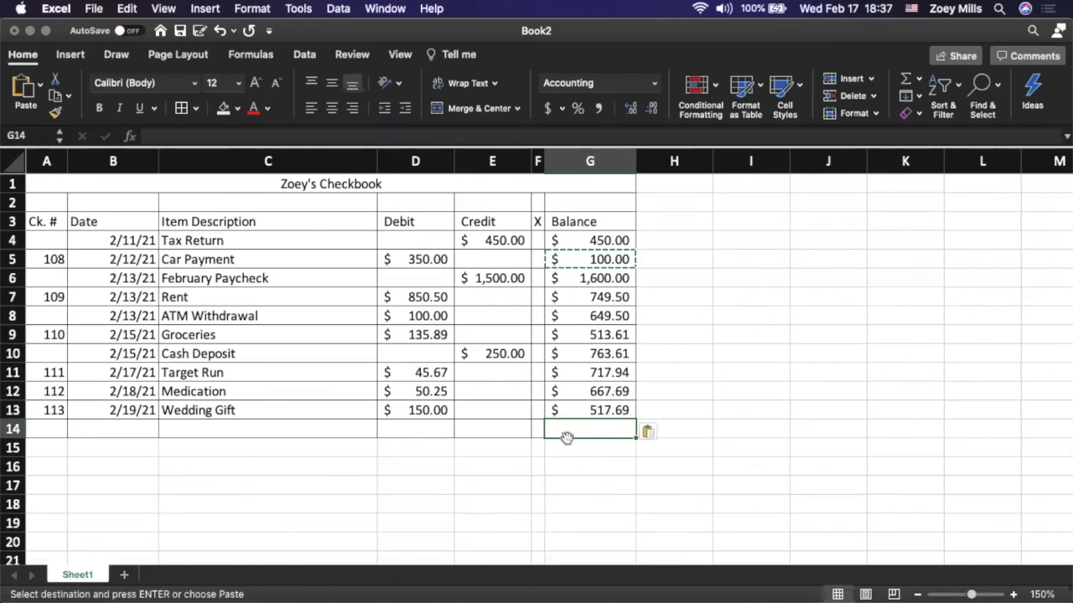
key("Escape")
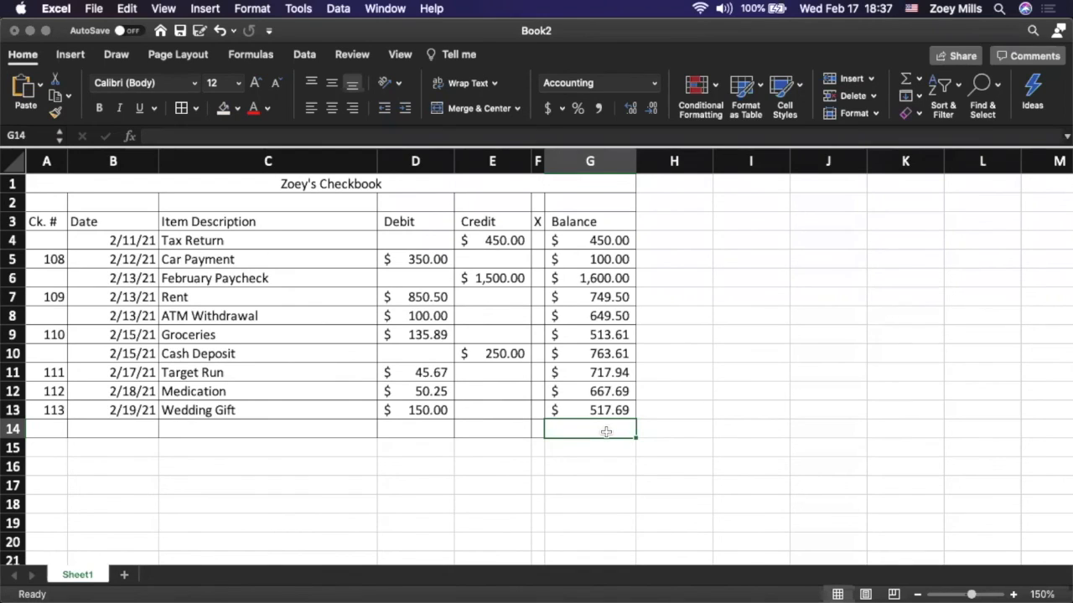
Build an AutoSum formula in D14 that totals the debits in D4 to D13
left_click(419, 430)
left_click(507, 423)
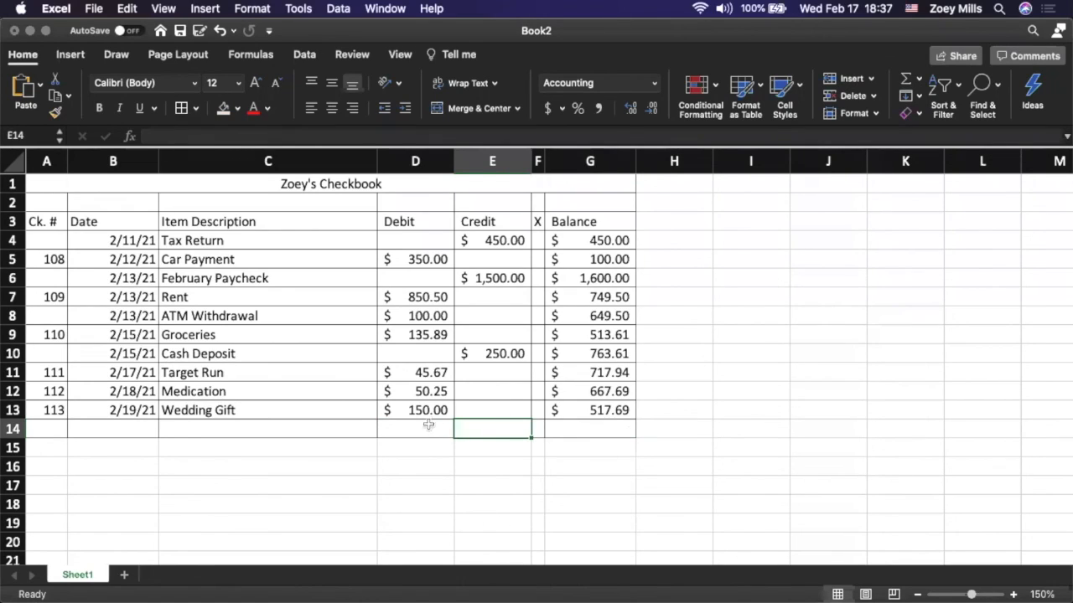
left_click(421, 427)
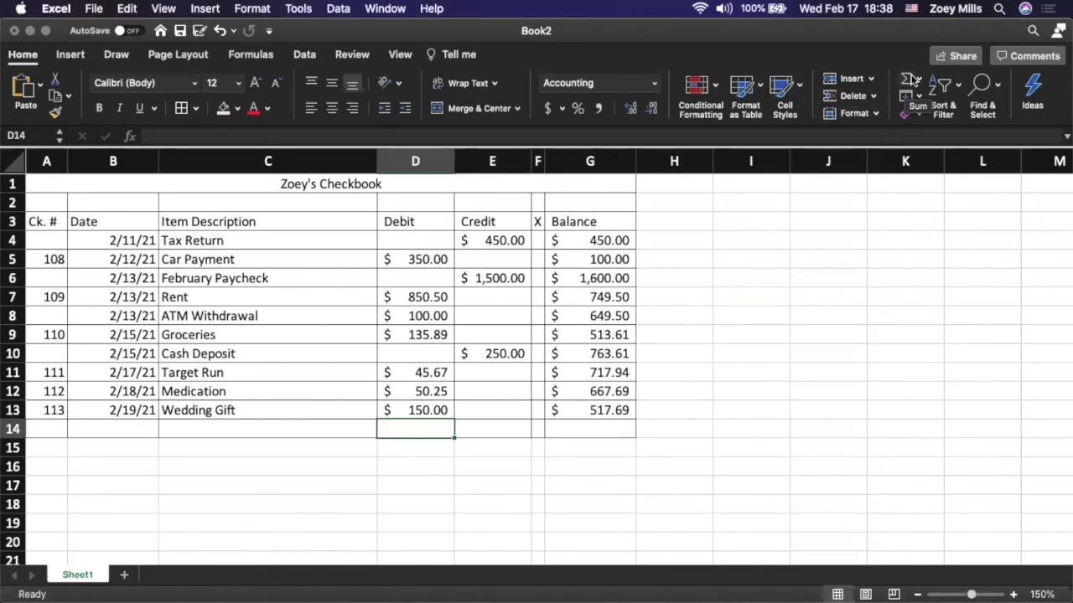
left_click(263, 61)
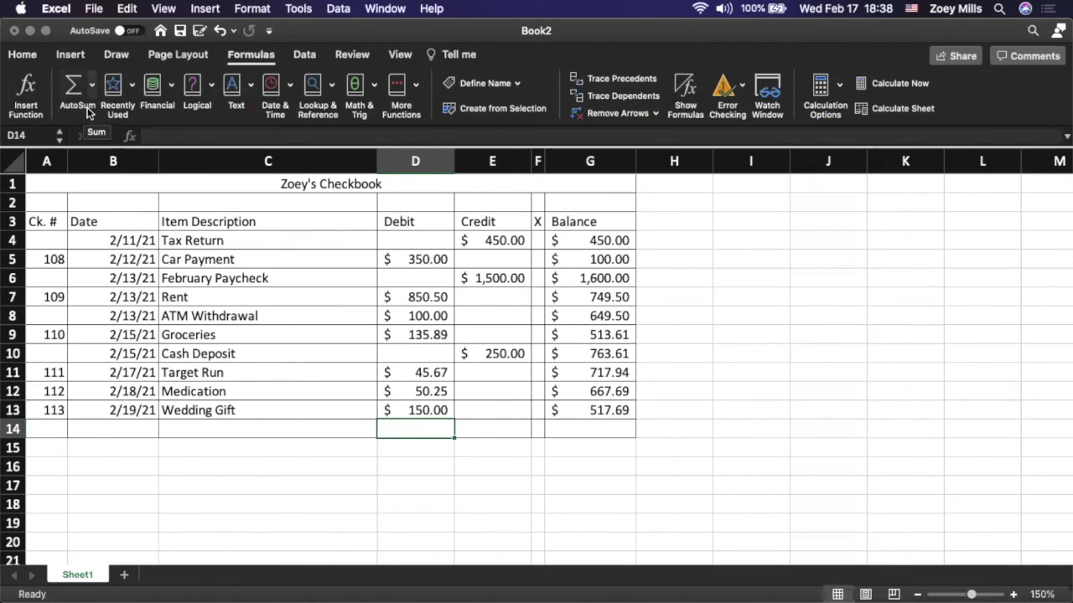
left_click(73, 86)
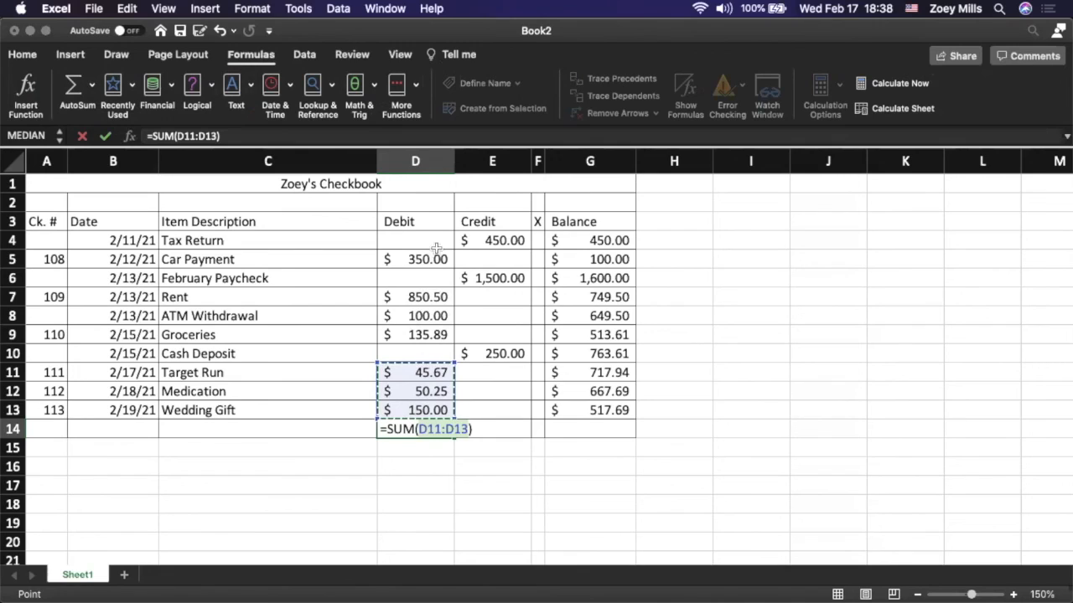
left_click_drag(432, 238, 423, 411)
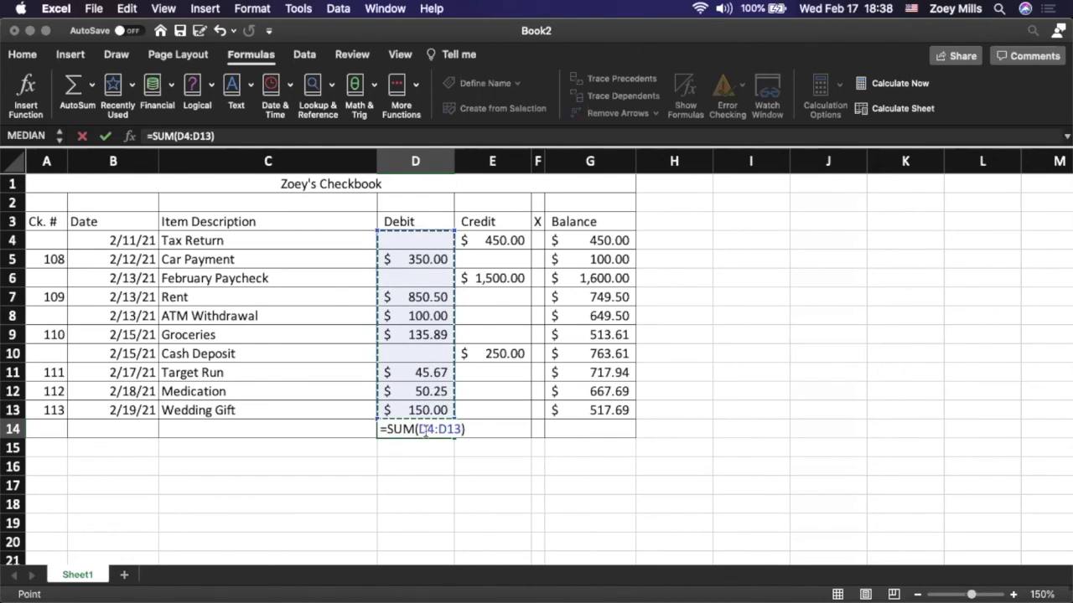
Rewrite the debit total in D14 manually as =SUM(D4:D13) and enter it
left_click(422, 429)
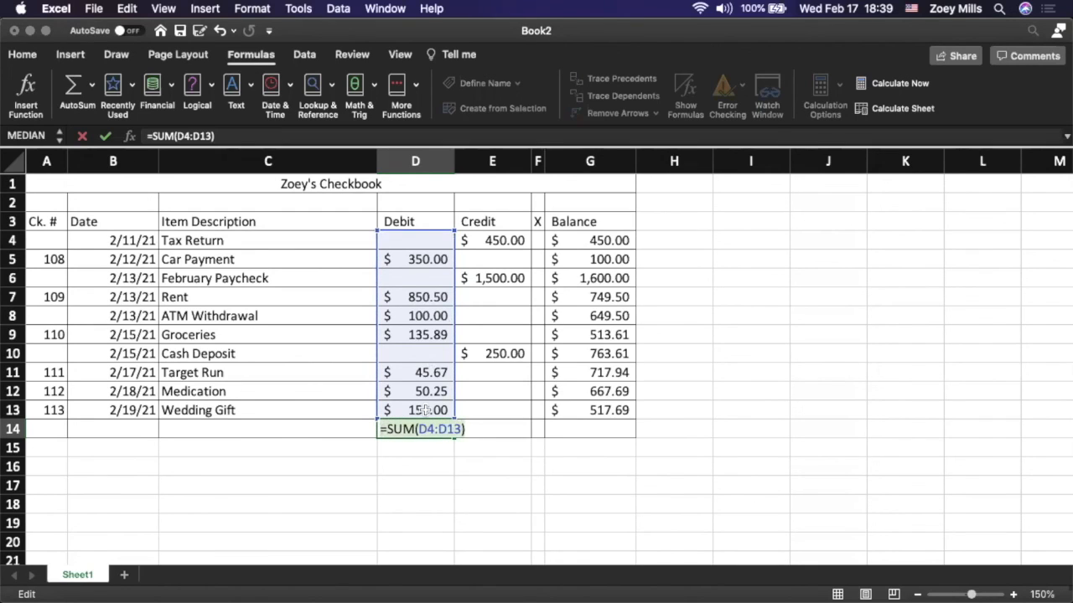
key("BackSpace")
key("BackSpace")
key("BackSpace")
key("BackSpace")
key("BackSpace")
key("BackSpace")
key("BackSpace")
key("BackSpace")
key("BackSpace")
key("BackSpace")
key("BackSpace")
type("SUM")
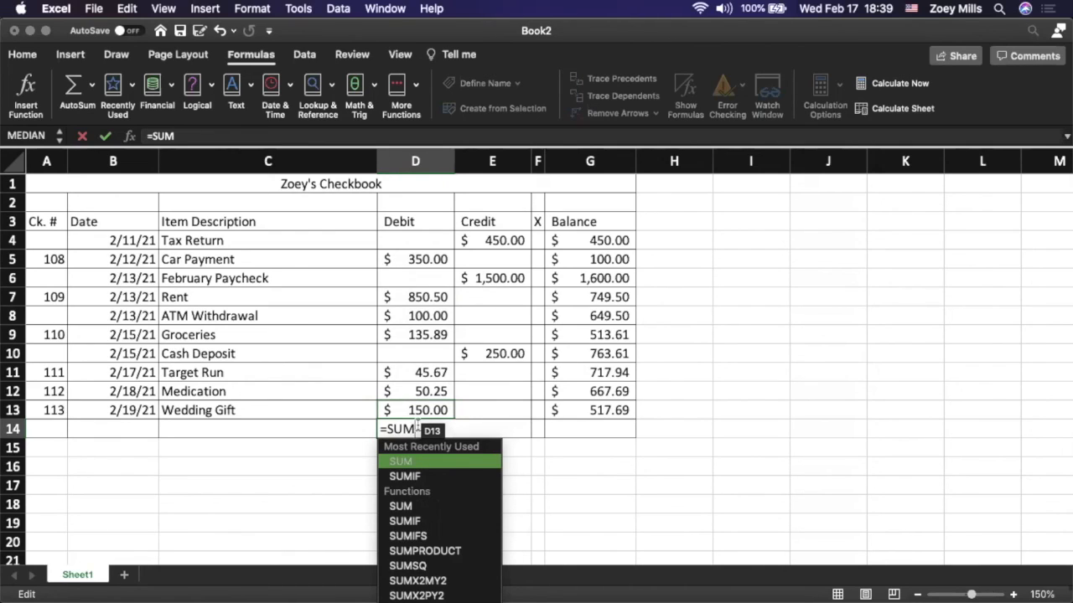
type("(")
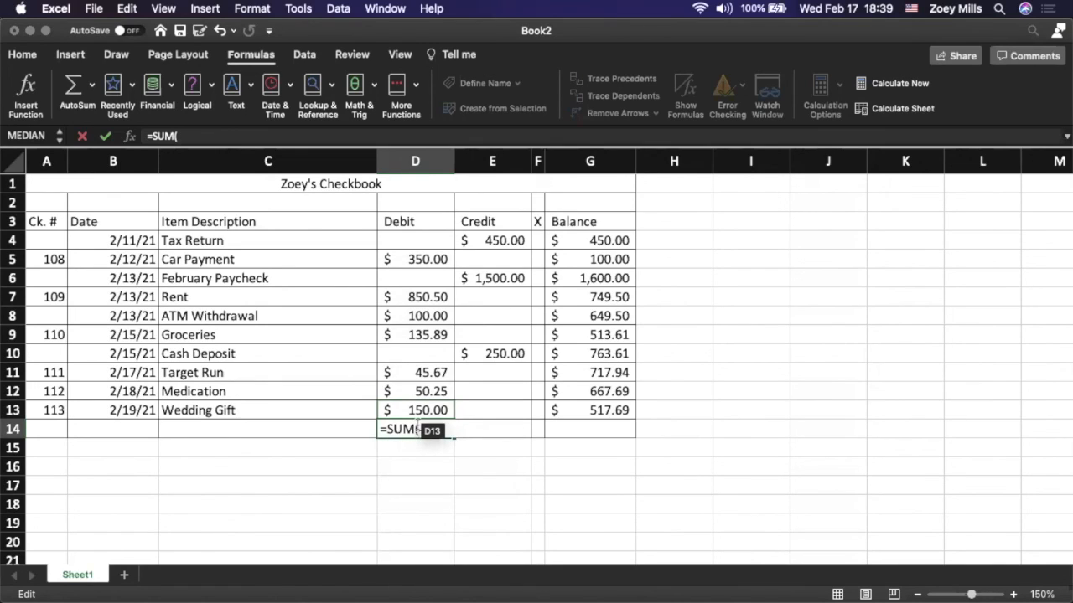
type("D4")
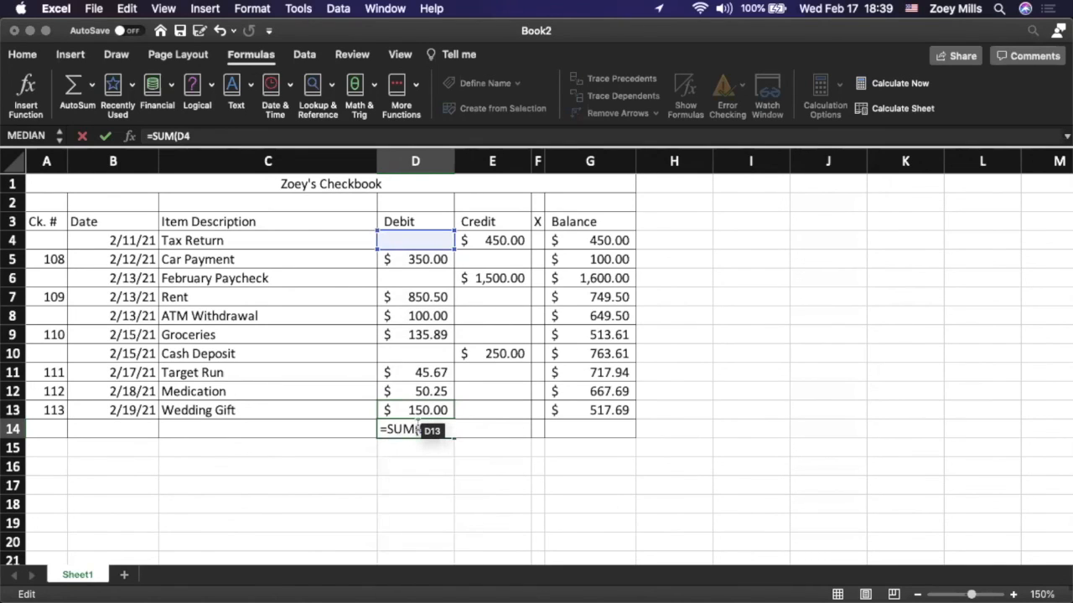
type(":D13)")
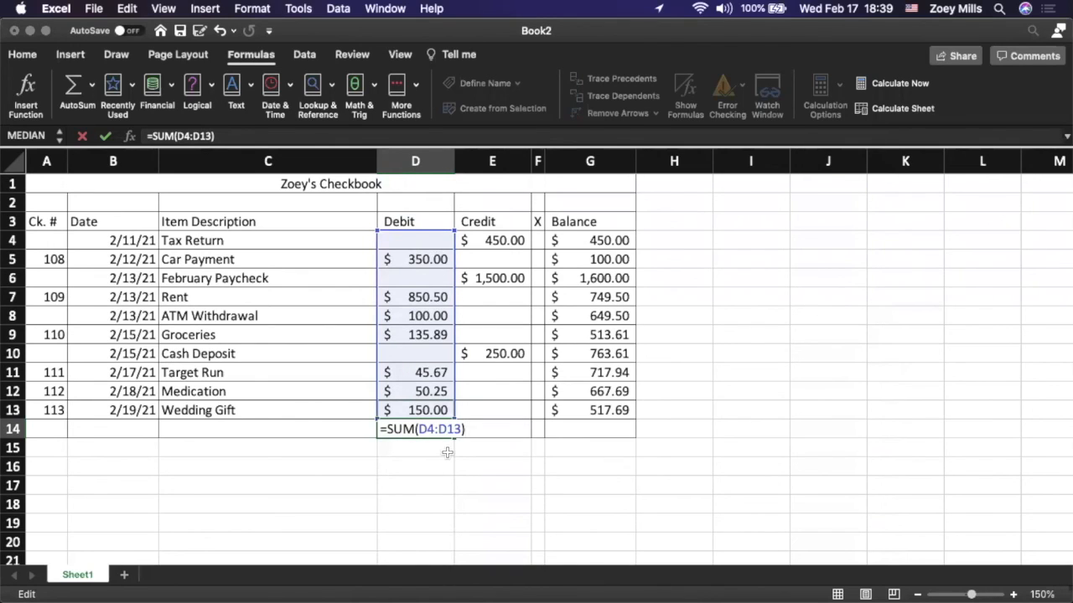
key("Return")
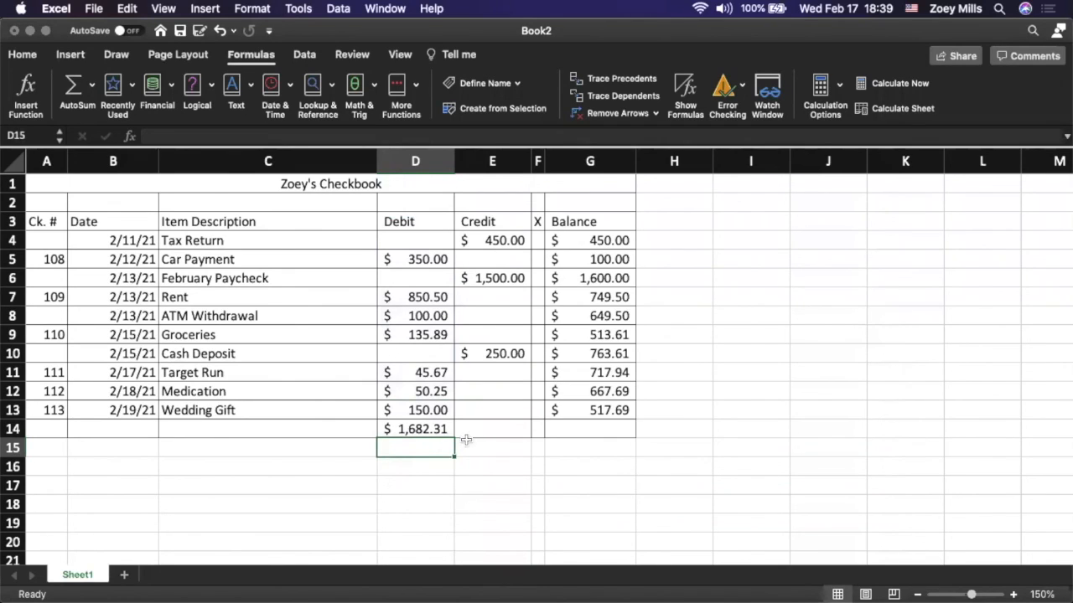
left_click(480, 430)
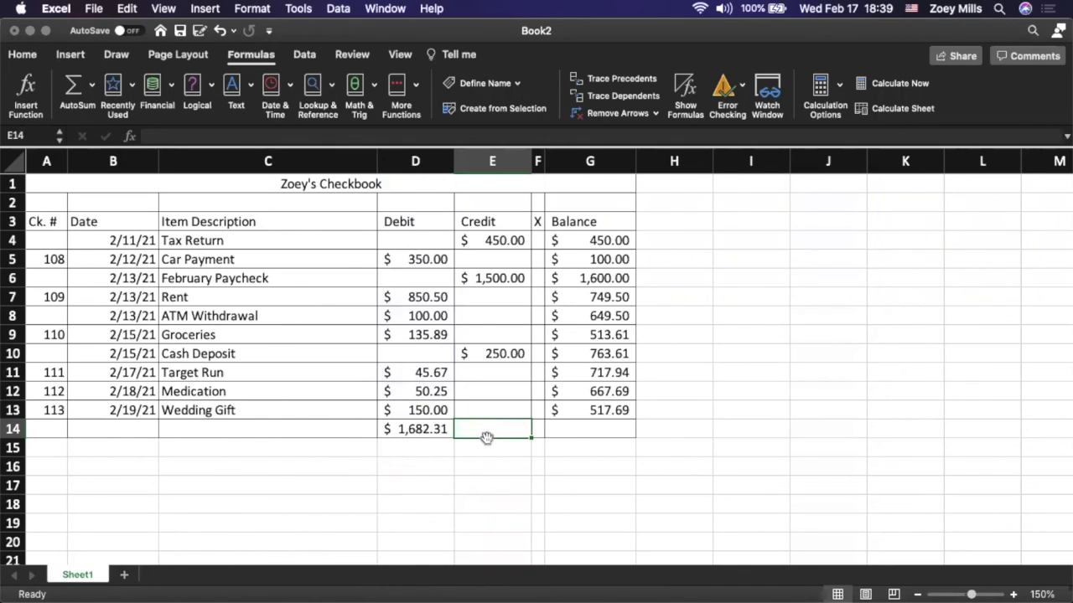
type("=SUM")
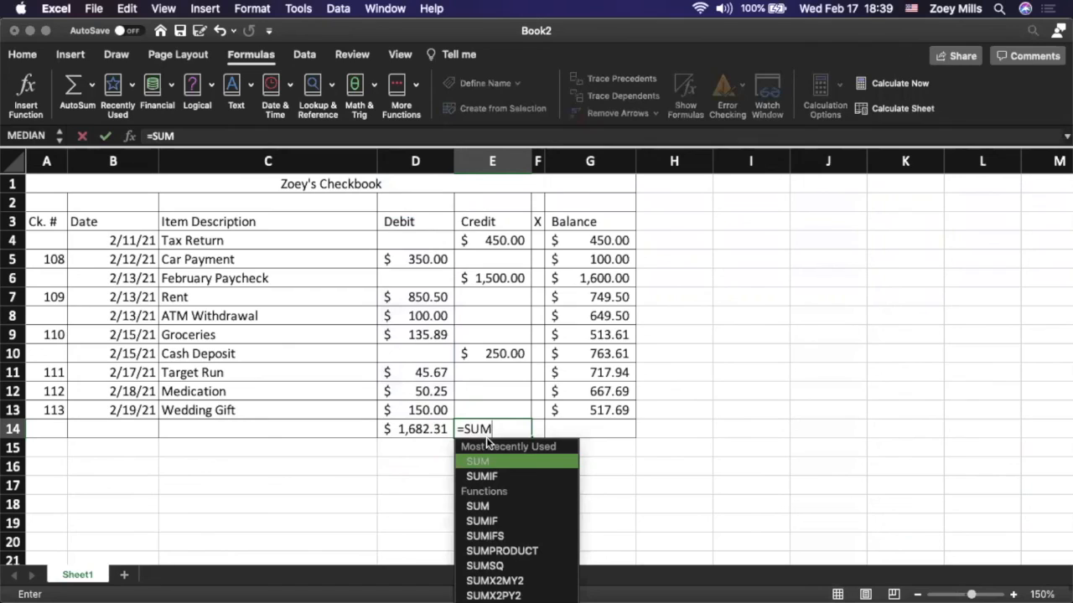
type("(")
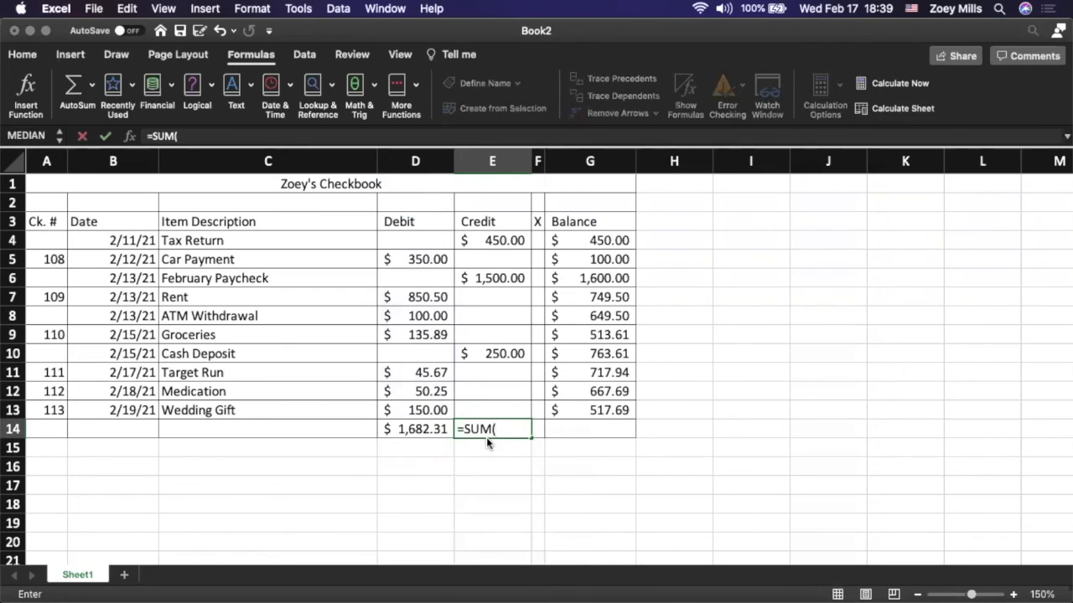
type("E4")
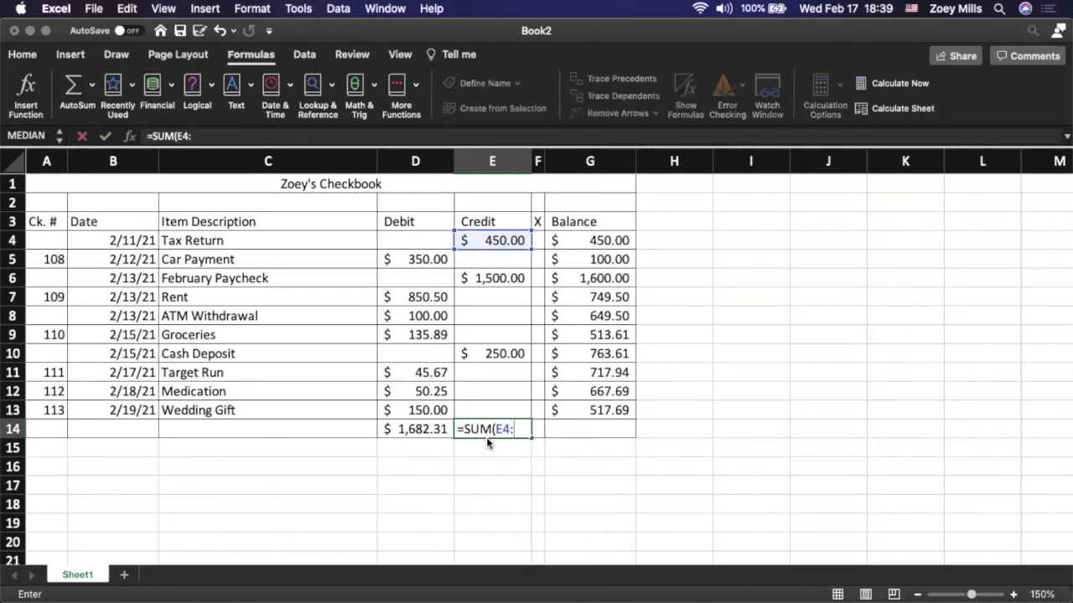
type(":E13)")
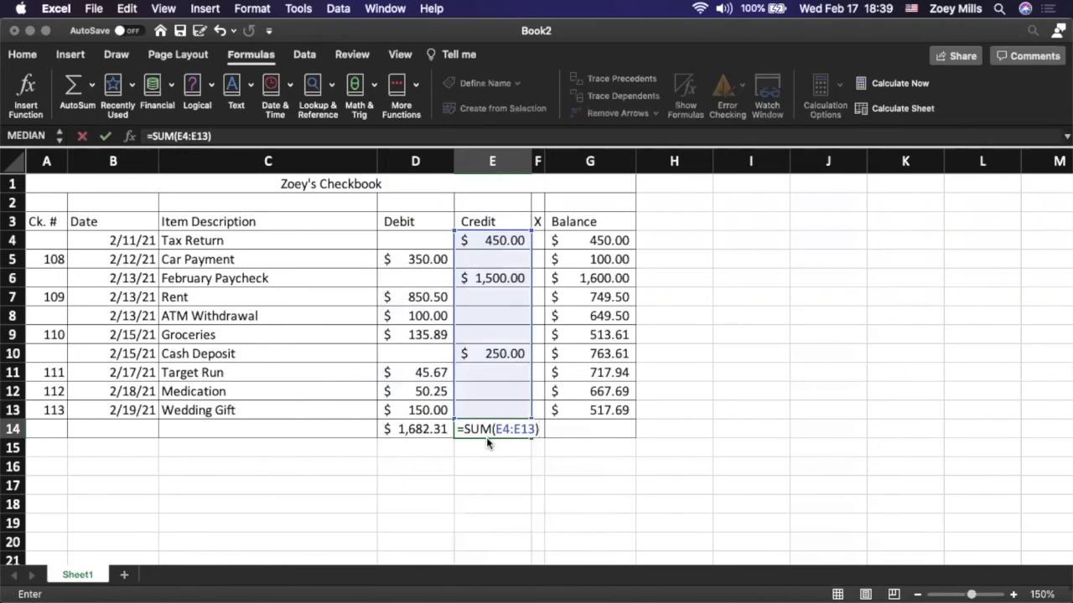
key("BackSpace")
key("BackSpace")
key("BackSpace")
key("BackSpace")
key("BackSpace")
key("BackSpace")
key("BackSpace")
key("BackSpace")
key("BackSpace")
key("BackSpace")
key("Escape")
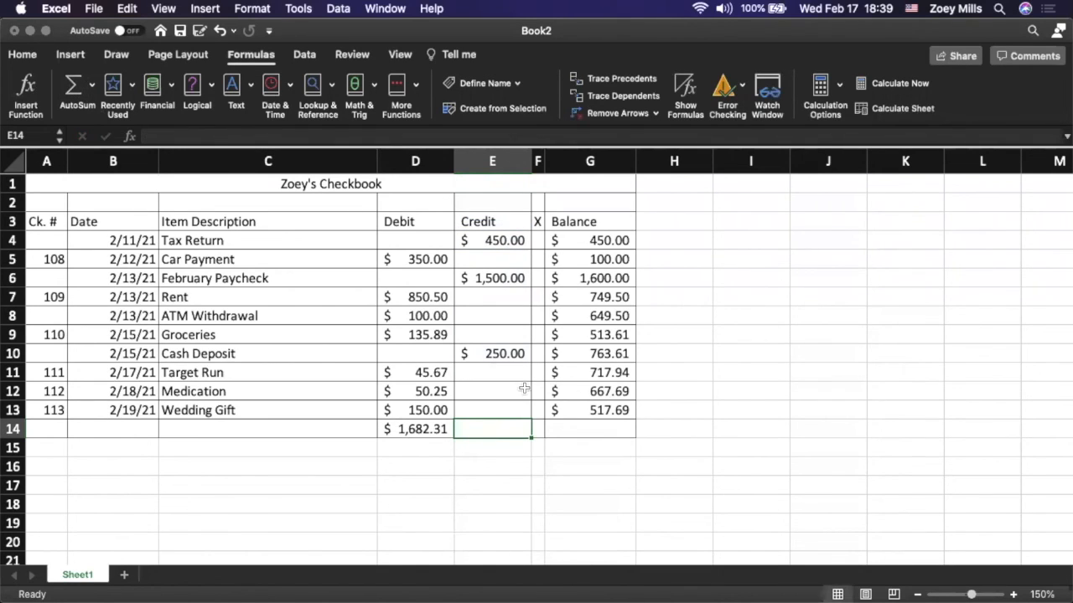
Total the Credit column in E14 with AutoSum over the range E4 to E13
left_click(74, 87)
left_click_drag(507, 238, 506, 393)
left_click_drag(506, 413, 505, 413)
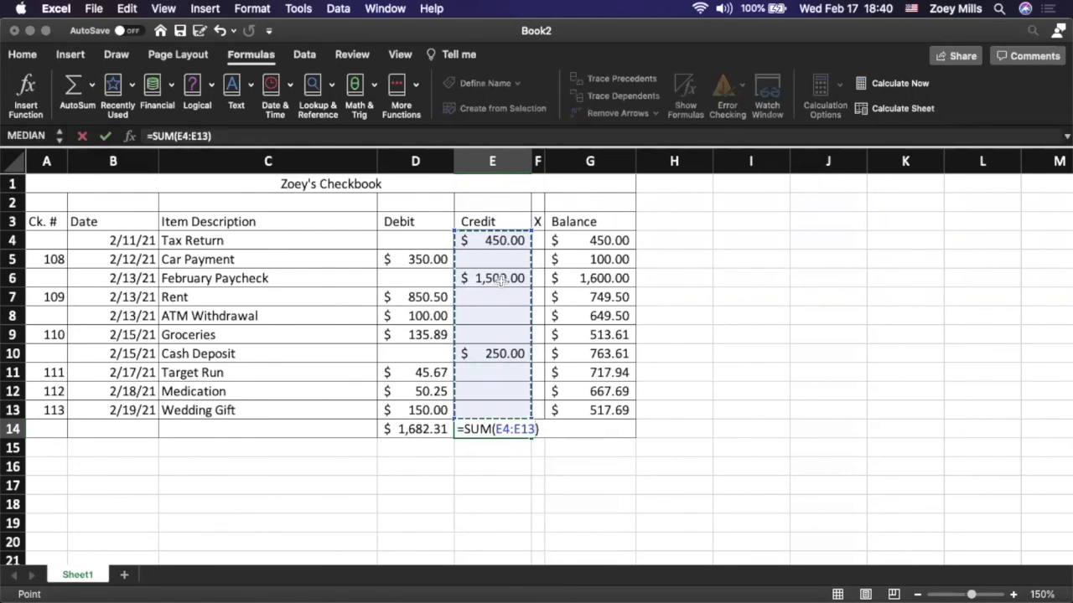
key("Return")
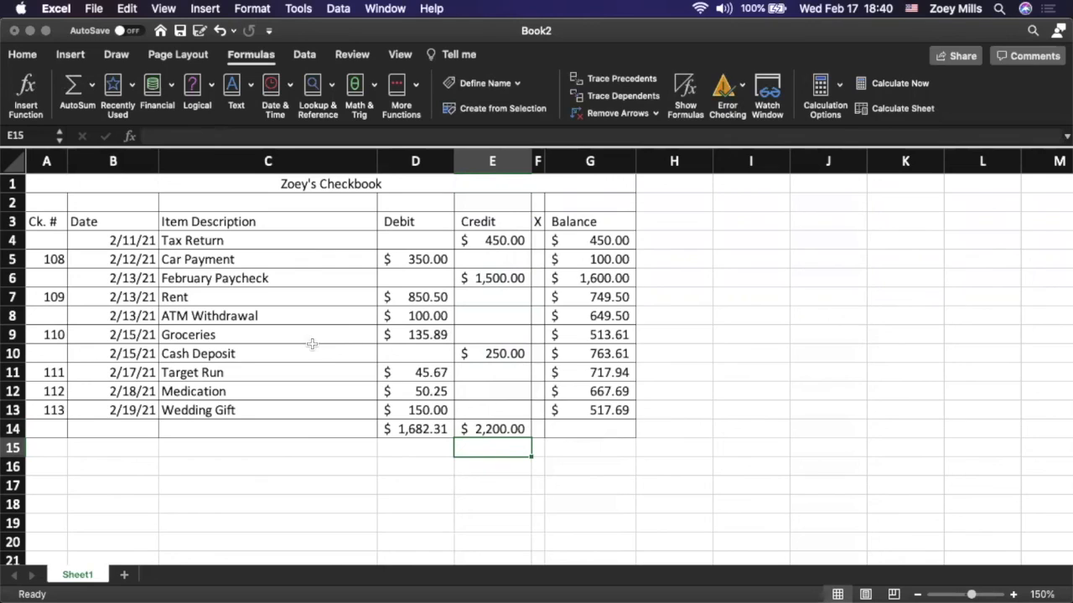
left_click(603, 241)
key("Down")
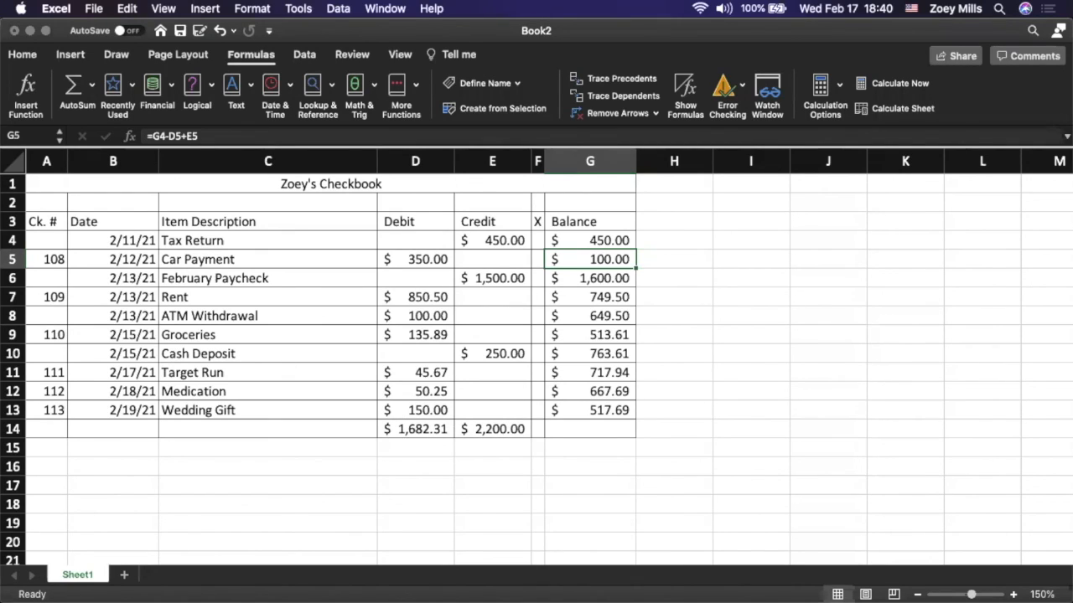
left_click(285, 451)
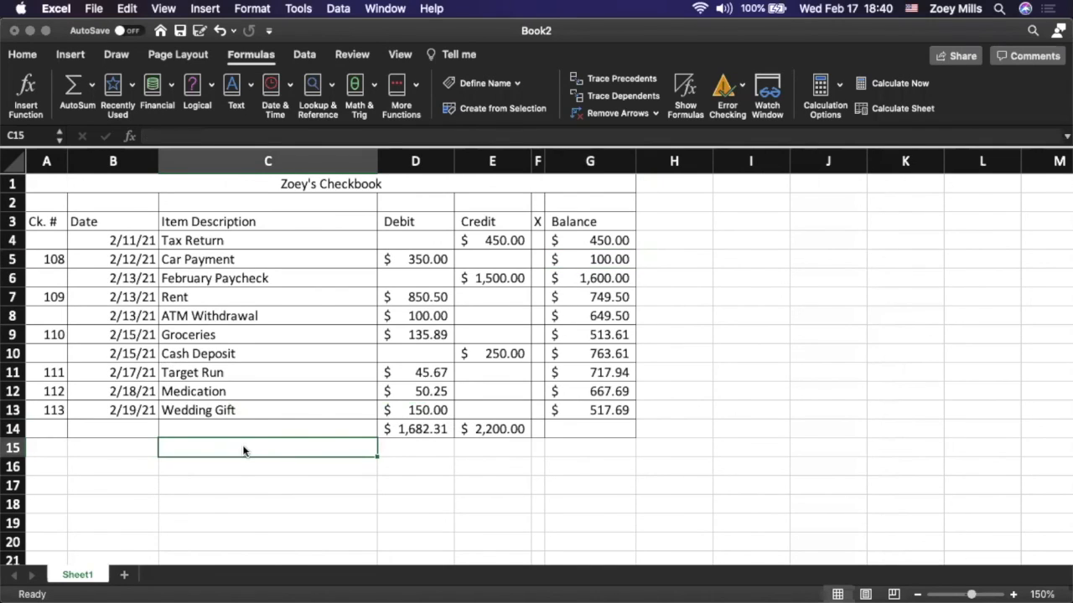